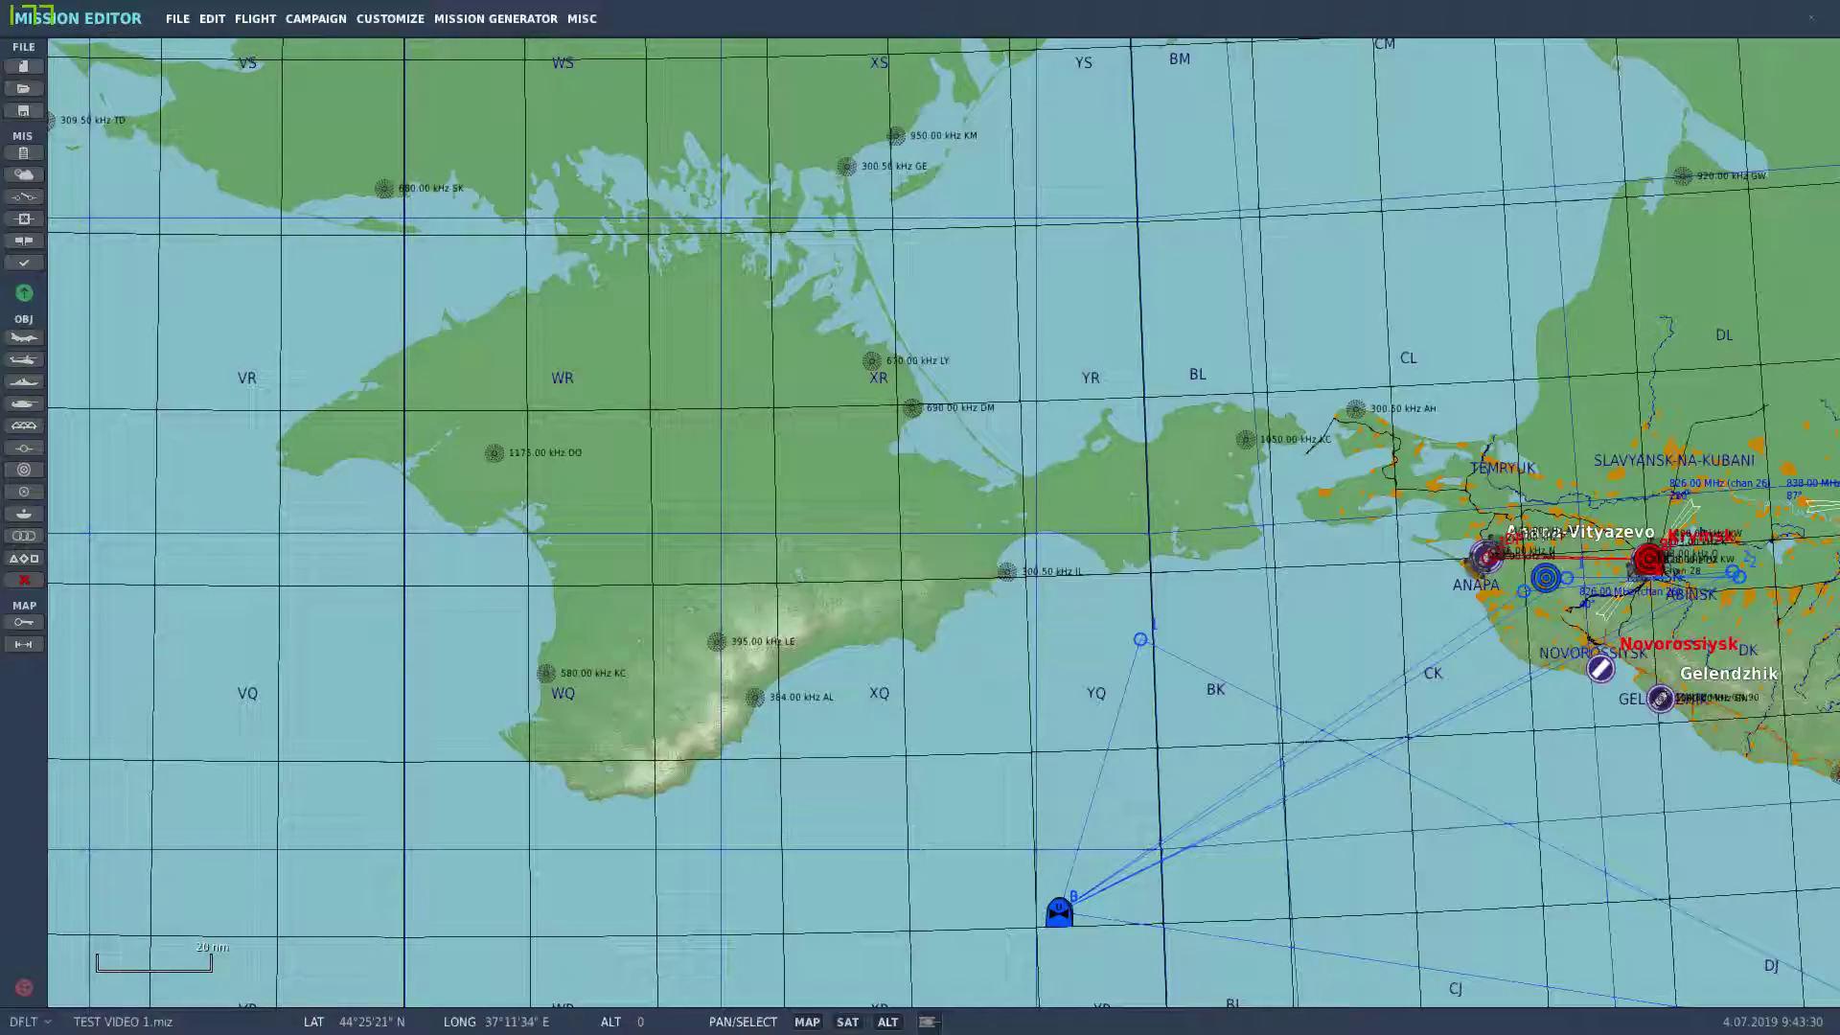
Look over the mission map from the ships in the Black Sea to the Novorossiysk and Gelendzhik coast
{"action": "scroll", "coordinate": [1529, 789], "scroll_direction": "up", "scroll_amount": 2}
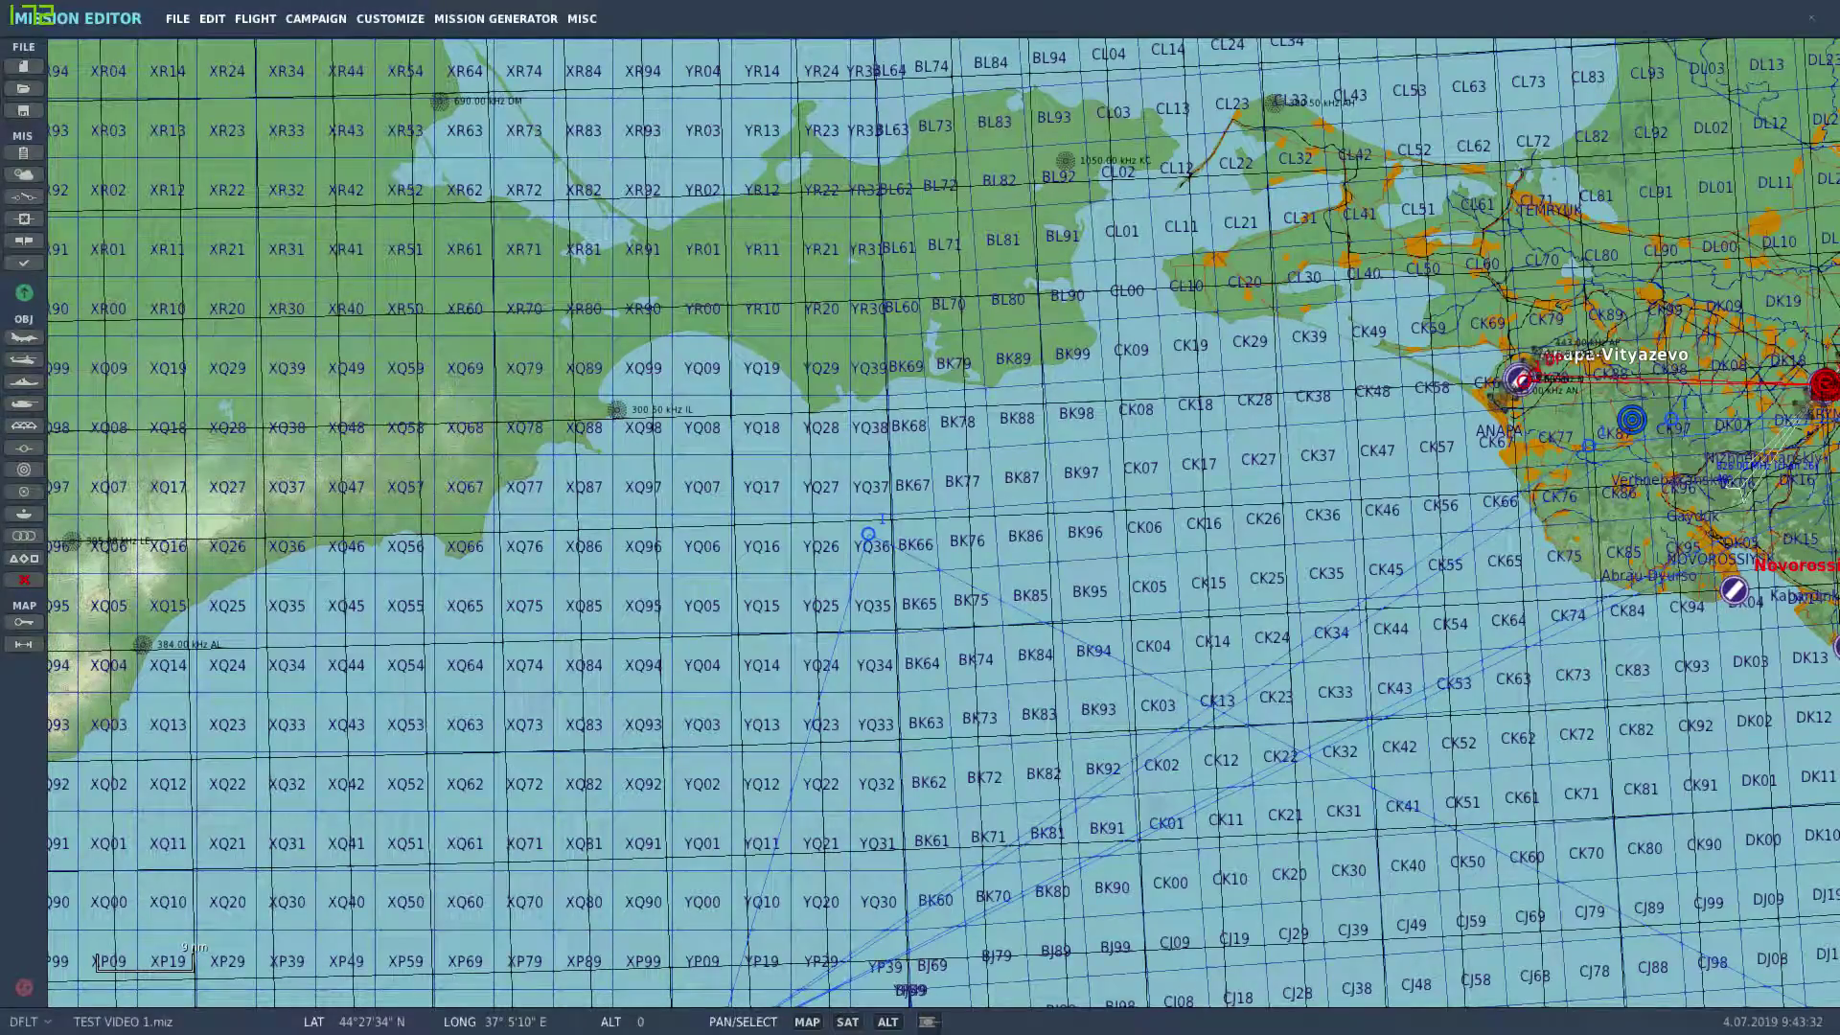
{"action": "scroll", "coordinate": [1456, 714], "scroll_direction": "down", "scroll_amount": 2}
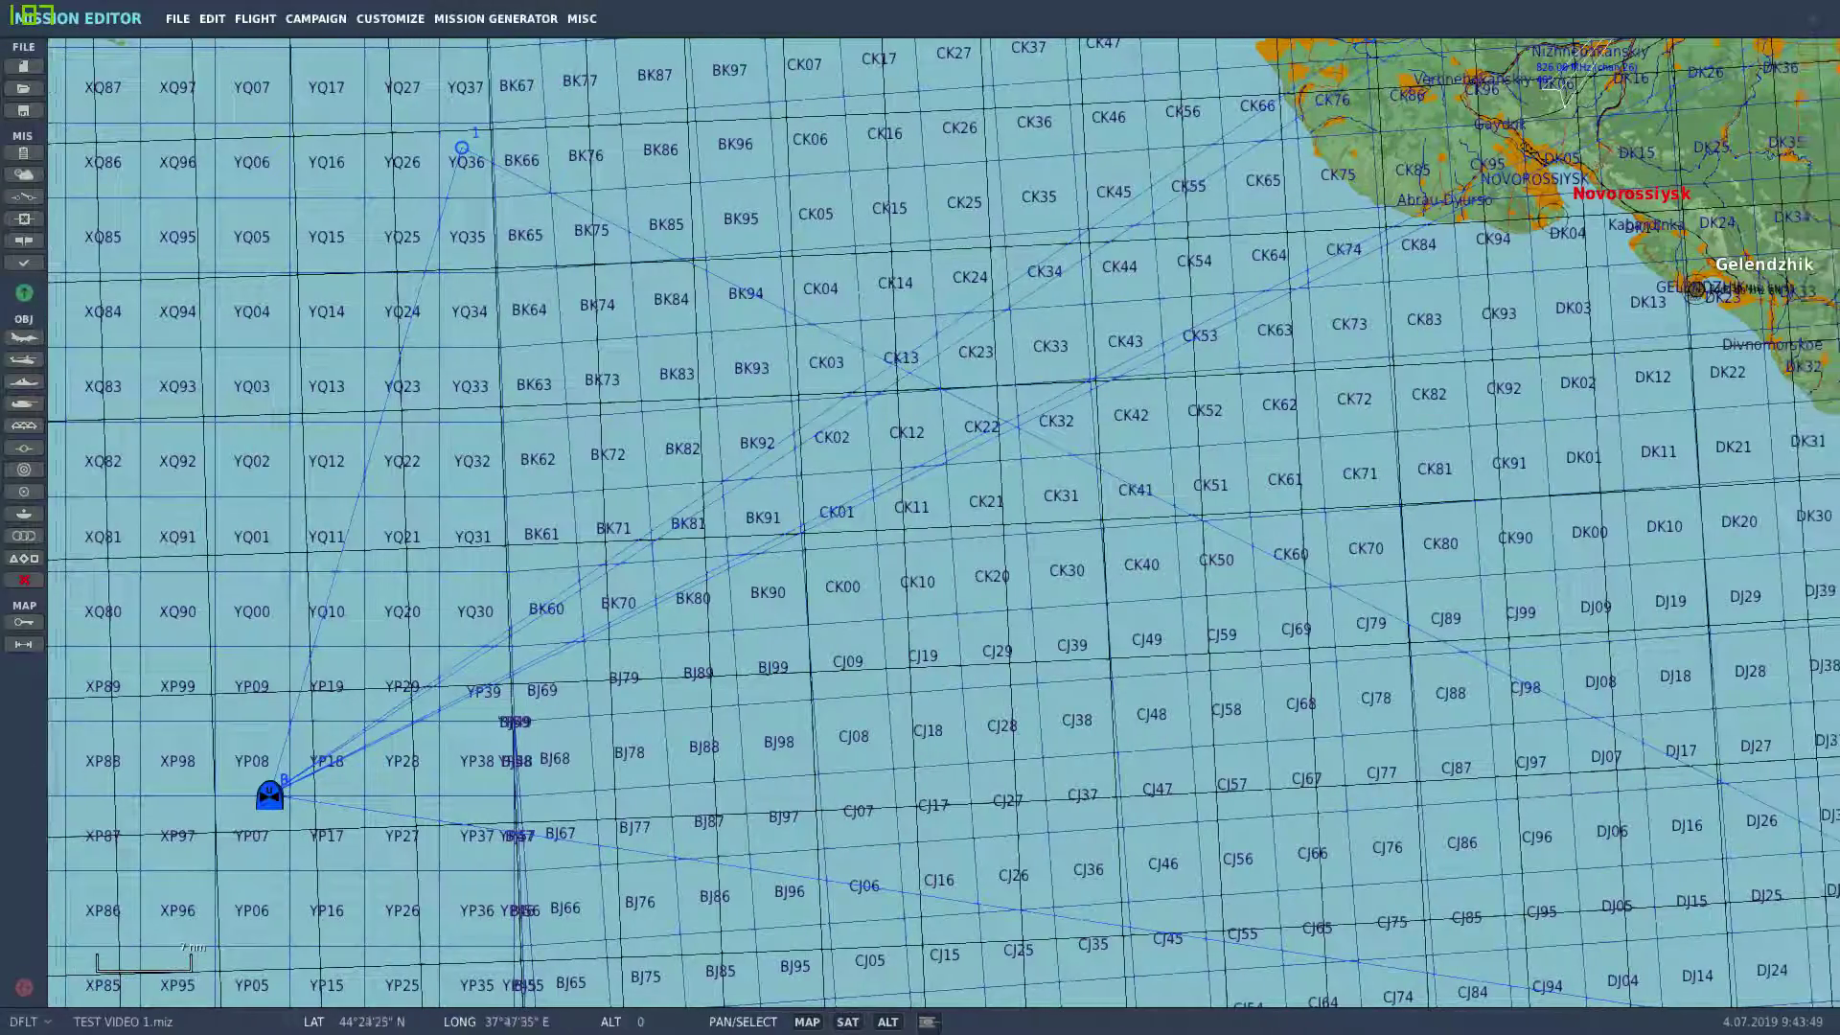
{"action": "key", "text": "Up"}
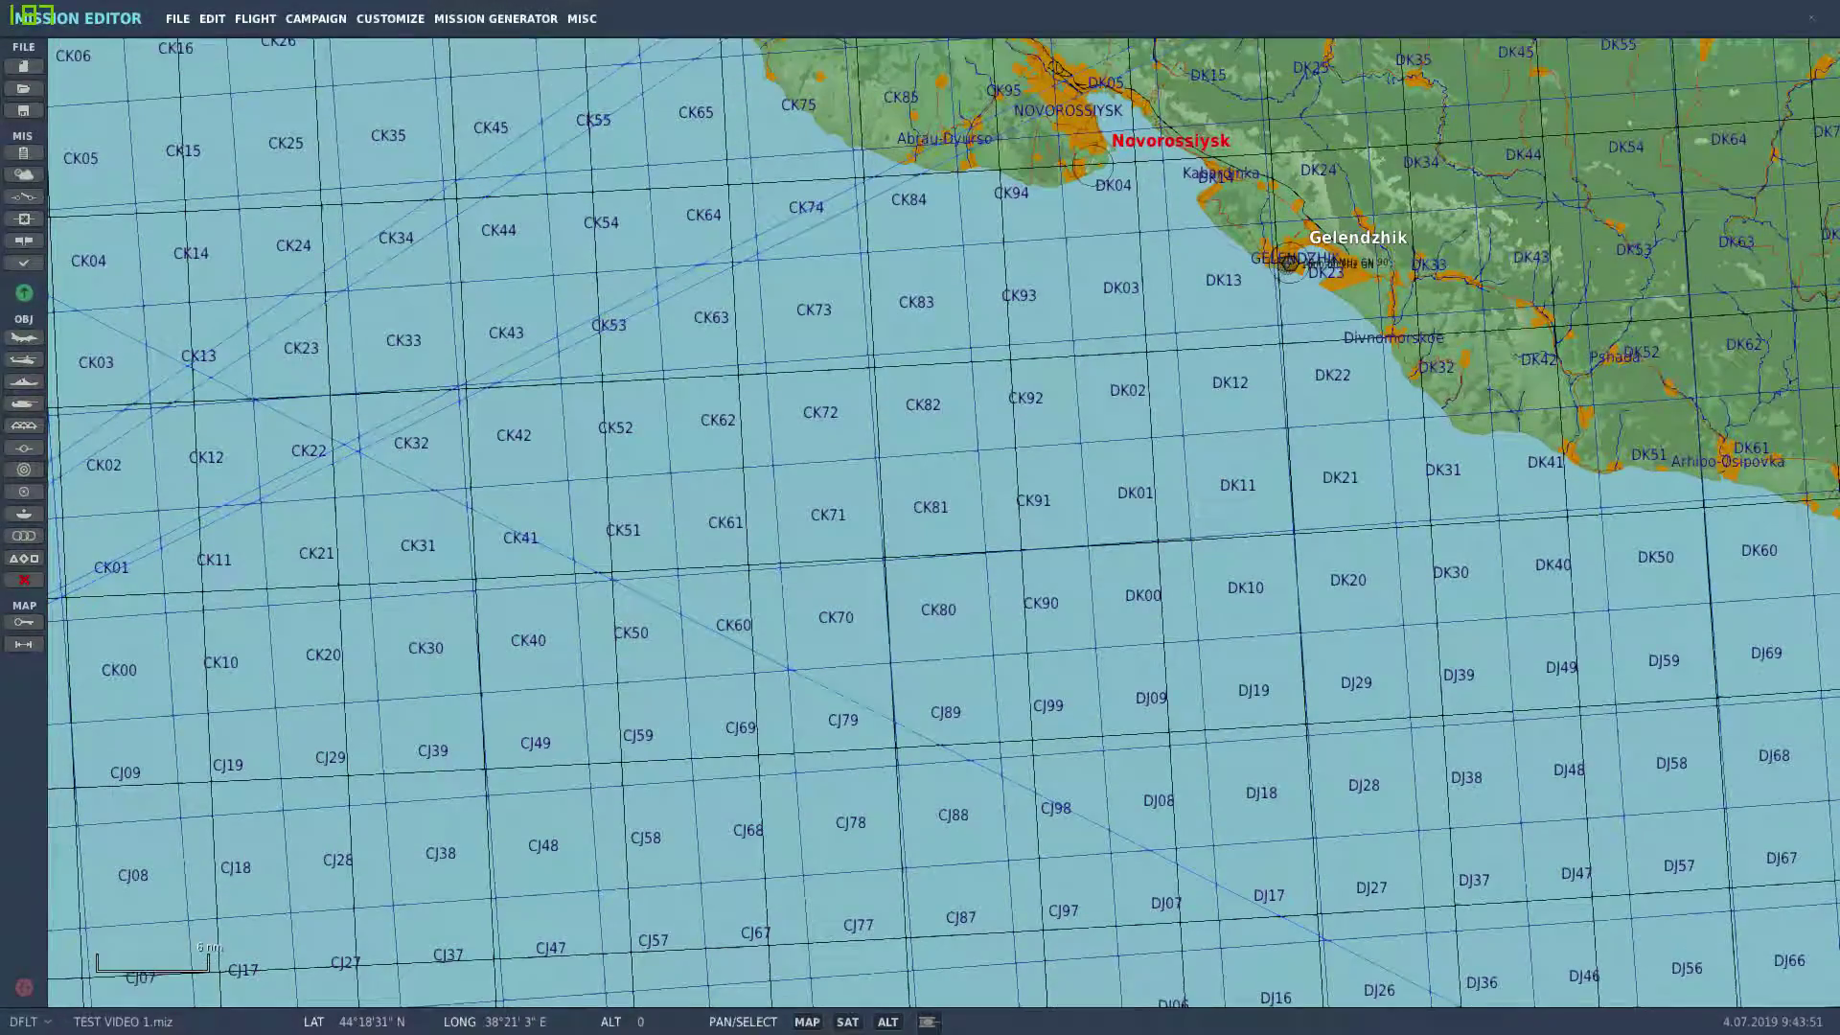
{"action": "key", "text": "Up"}
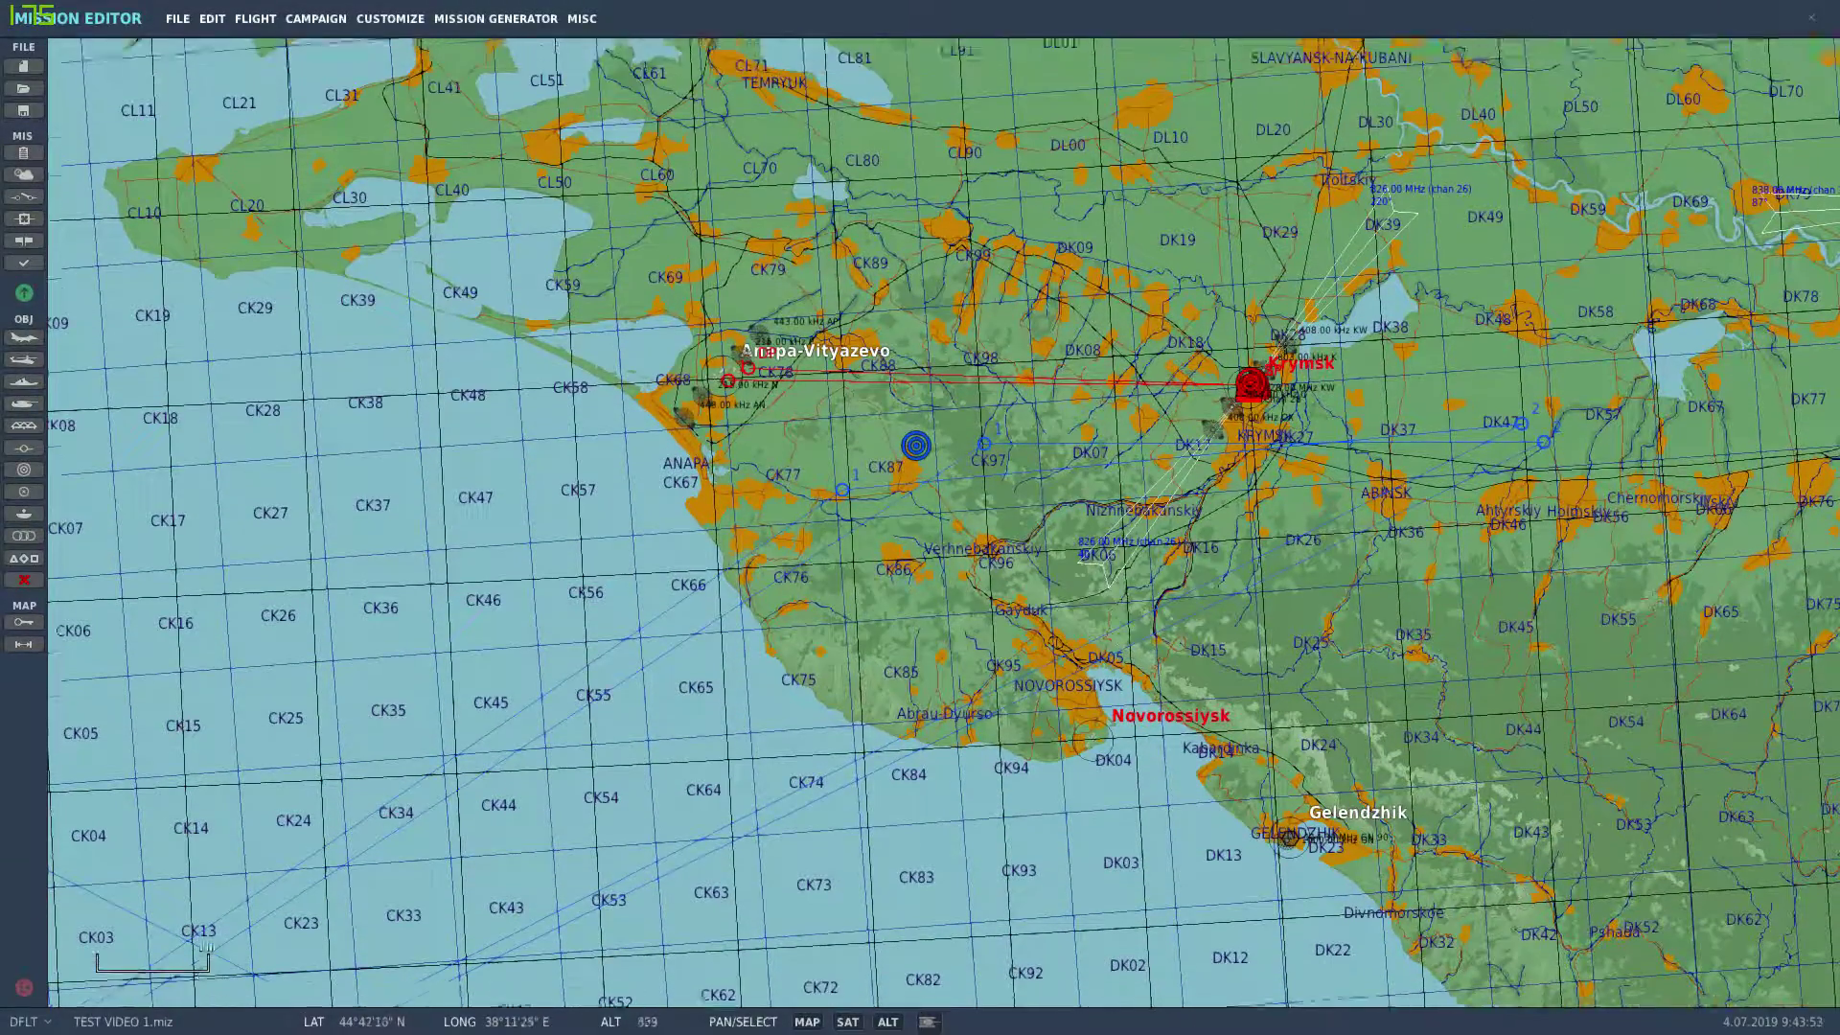
{"action": "scroll", "coordinate": [1420, 538], "scroll_direction": "up", "scroll_amount": 3}
{"action": "key", "text": "Down"}
{"action": "key", "text": "Down"}
{"action": "key", "text": "Down"}
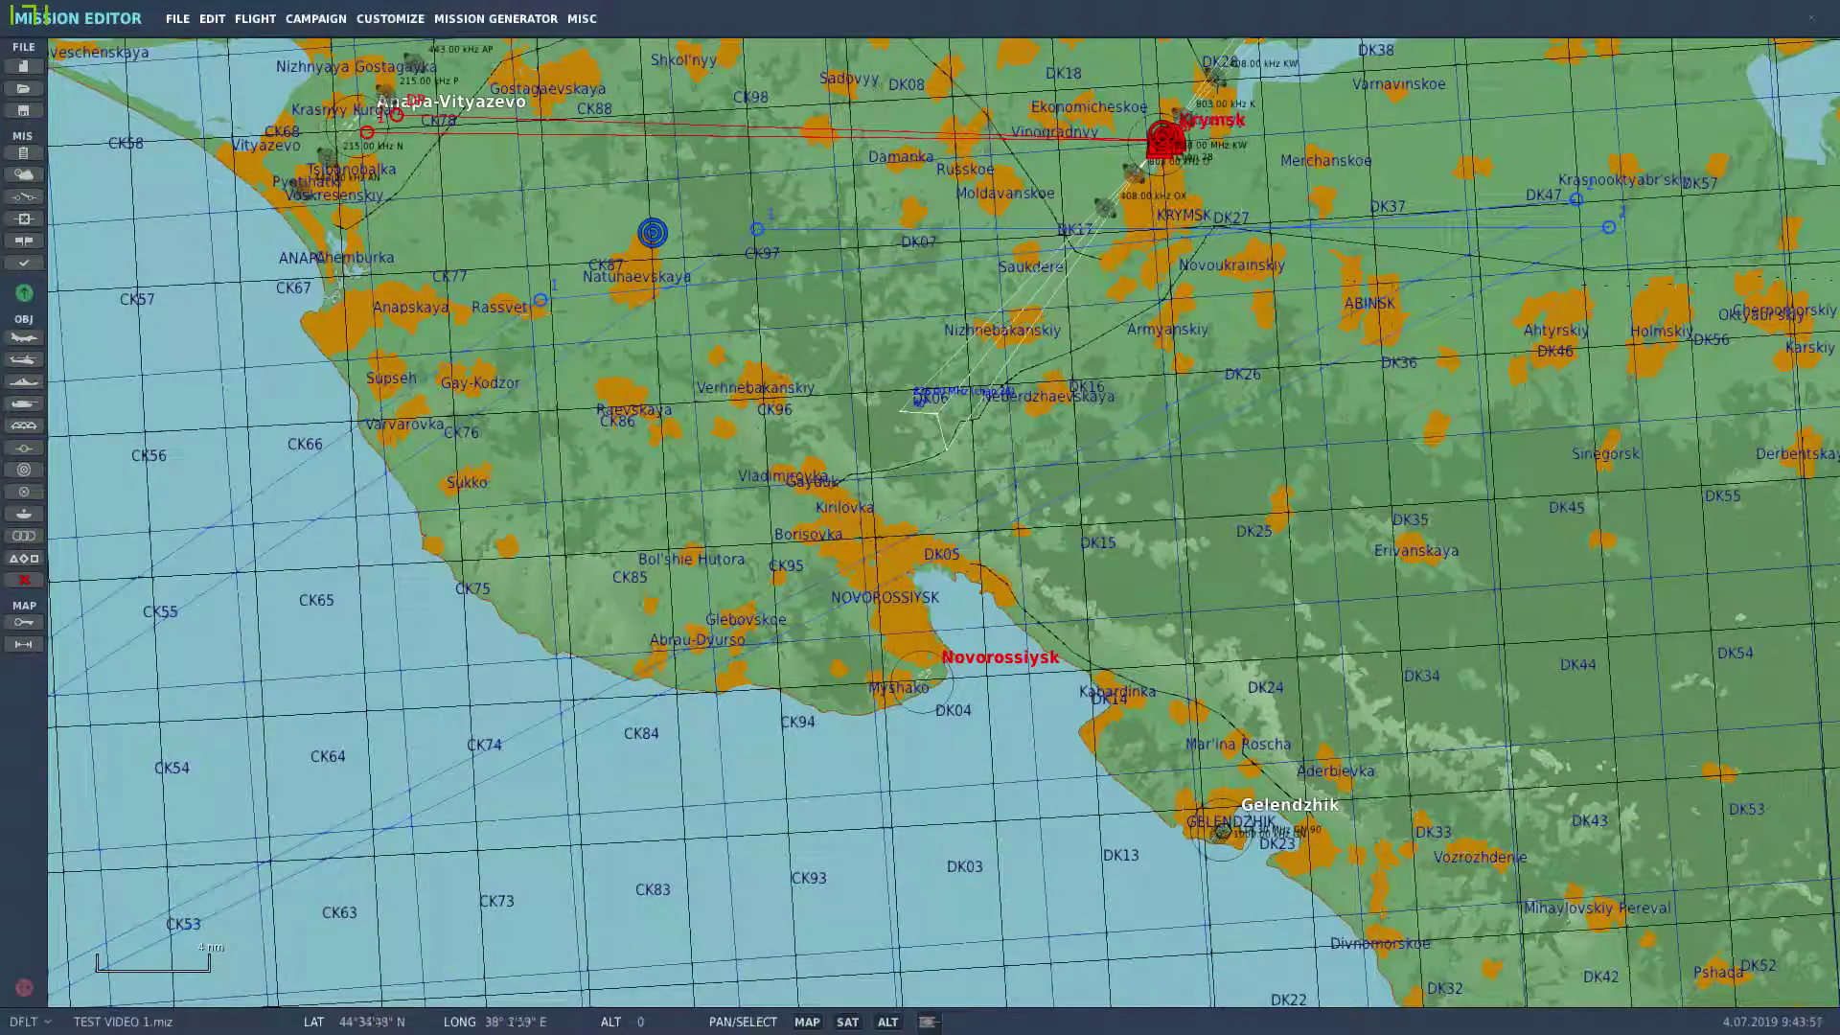
Check the airport warehouse details of Gelendzhik, Novorossiysk and Anapa-Vityazevo
{"action": "left_click", "coordinate": [1240, 817]}
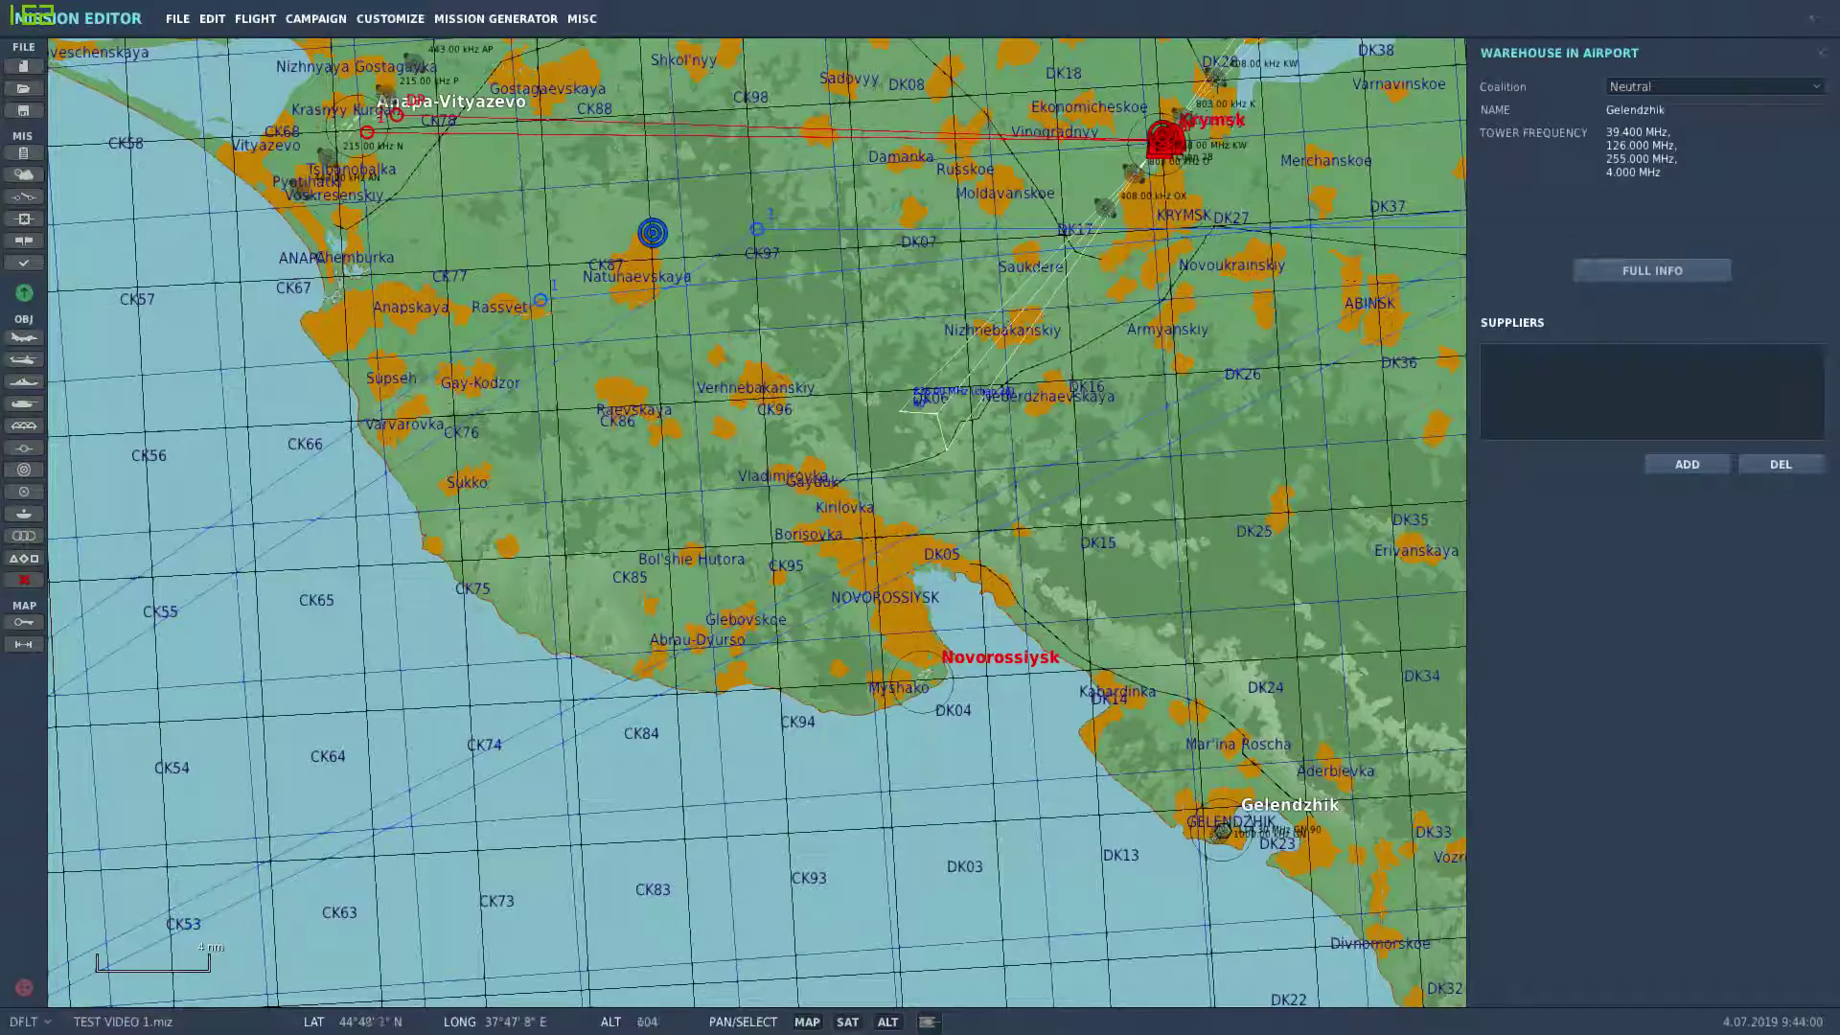
{"action": "left_click", "coordinate": [921, 678]}
{"action": "left_click", "coordinate": [383, 109]}
Examine the aircraft placed on the parking ramps and runway of Krymsk airfield
{"action": "left_click_drag", "start_coordinate": [1345, 253], "coordinate": [1345, 317]}
{"action": "left_click_drag", "start_coordinate": [1349, 103], "coordinate": [1343, 375]}
{"action": "left_click_drag", "start_coordinate": [1243, 440], "coordinate": [1165, 441]}
{"action": "scroll", "coordinate": [1165, 441], "scroll_direction": "up", "scroll_amount": 8}
{"action": "scroll", "coordinate": [1147, 443], "scroll_direction": "up", "scroll_amount": 2}
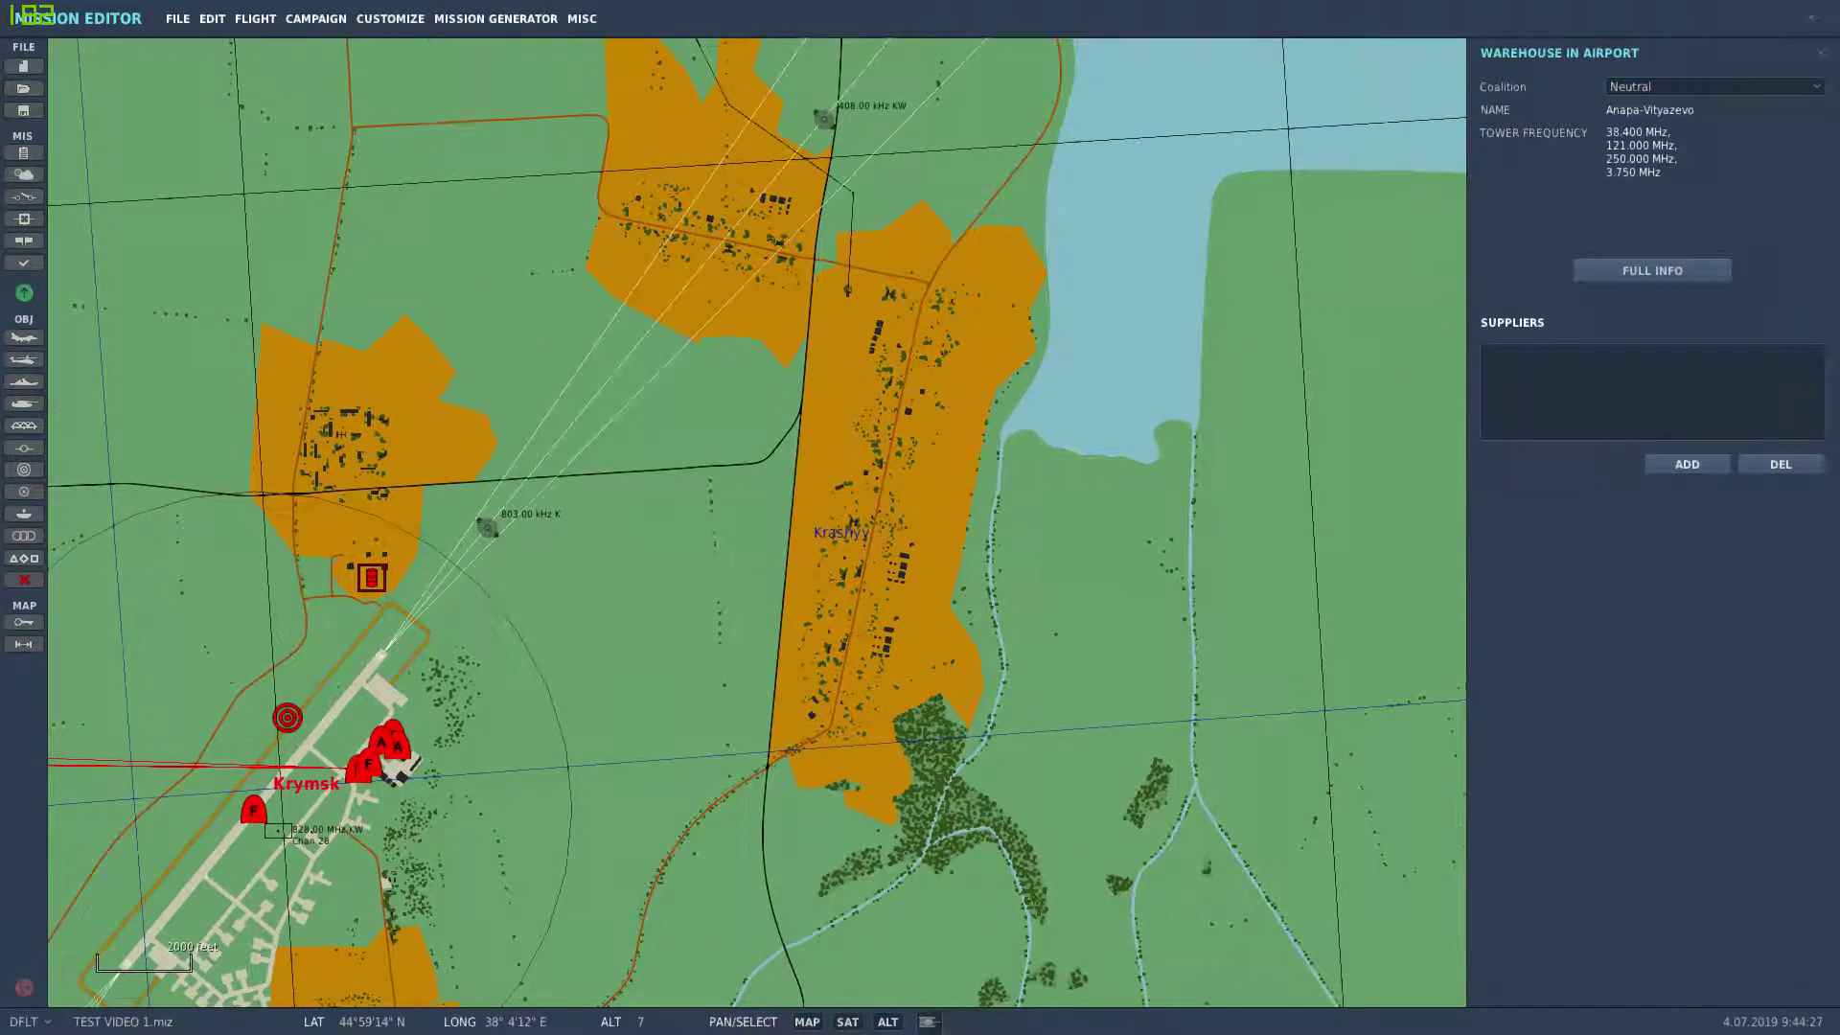
{"action": "left_click_drag", "start_coordinate": [895, 438], "coordinate": [1222, 439]}
{"action": "left_click_drag", "start_coordinate": [1185, 366], "coordinate": [1252, 356]}
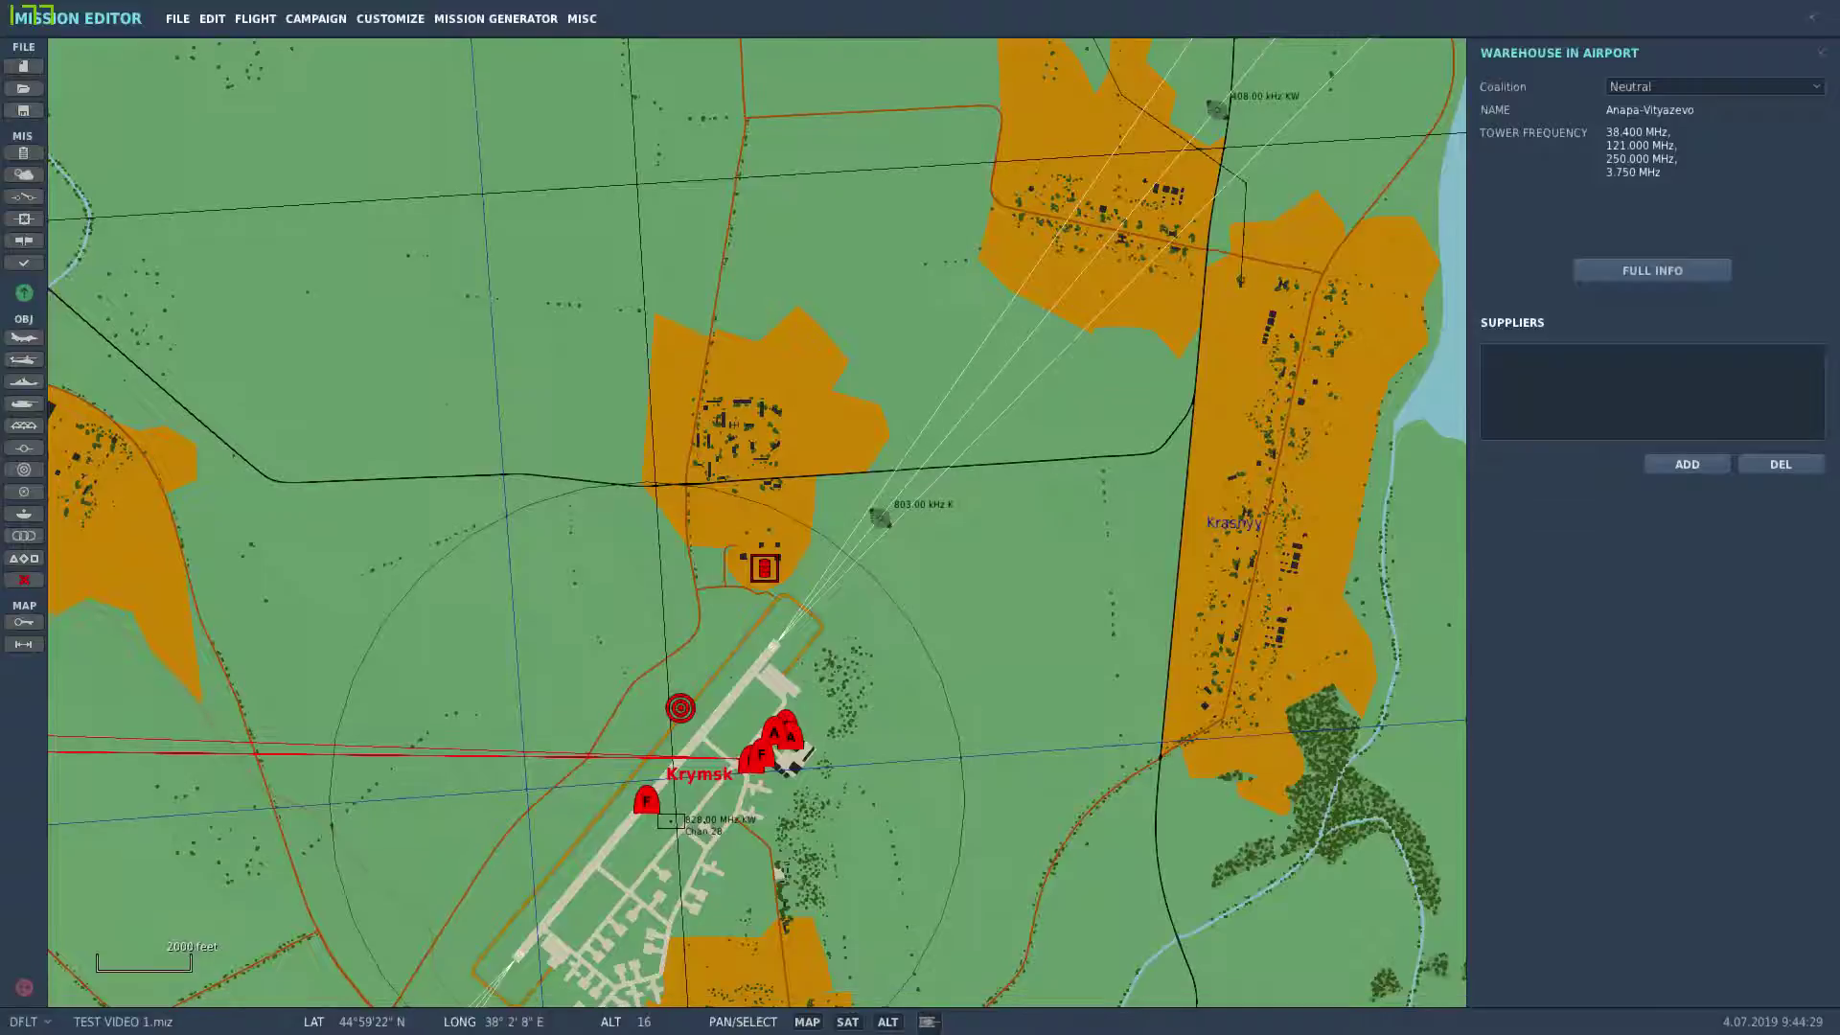
{"action": "left_click_drag", "start_coordinate": [987, 587], "coordinate": [1035, 443]}
{"action": "scroll", "coordinate": [822, 544], "scroll_direction": "up", "scroll_amount": 4}
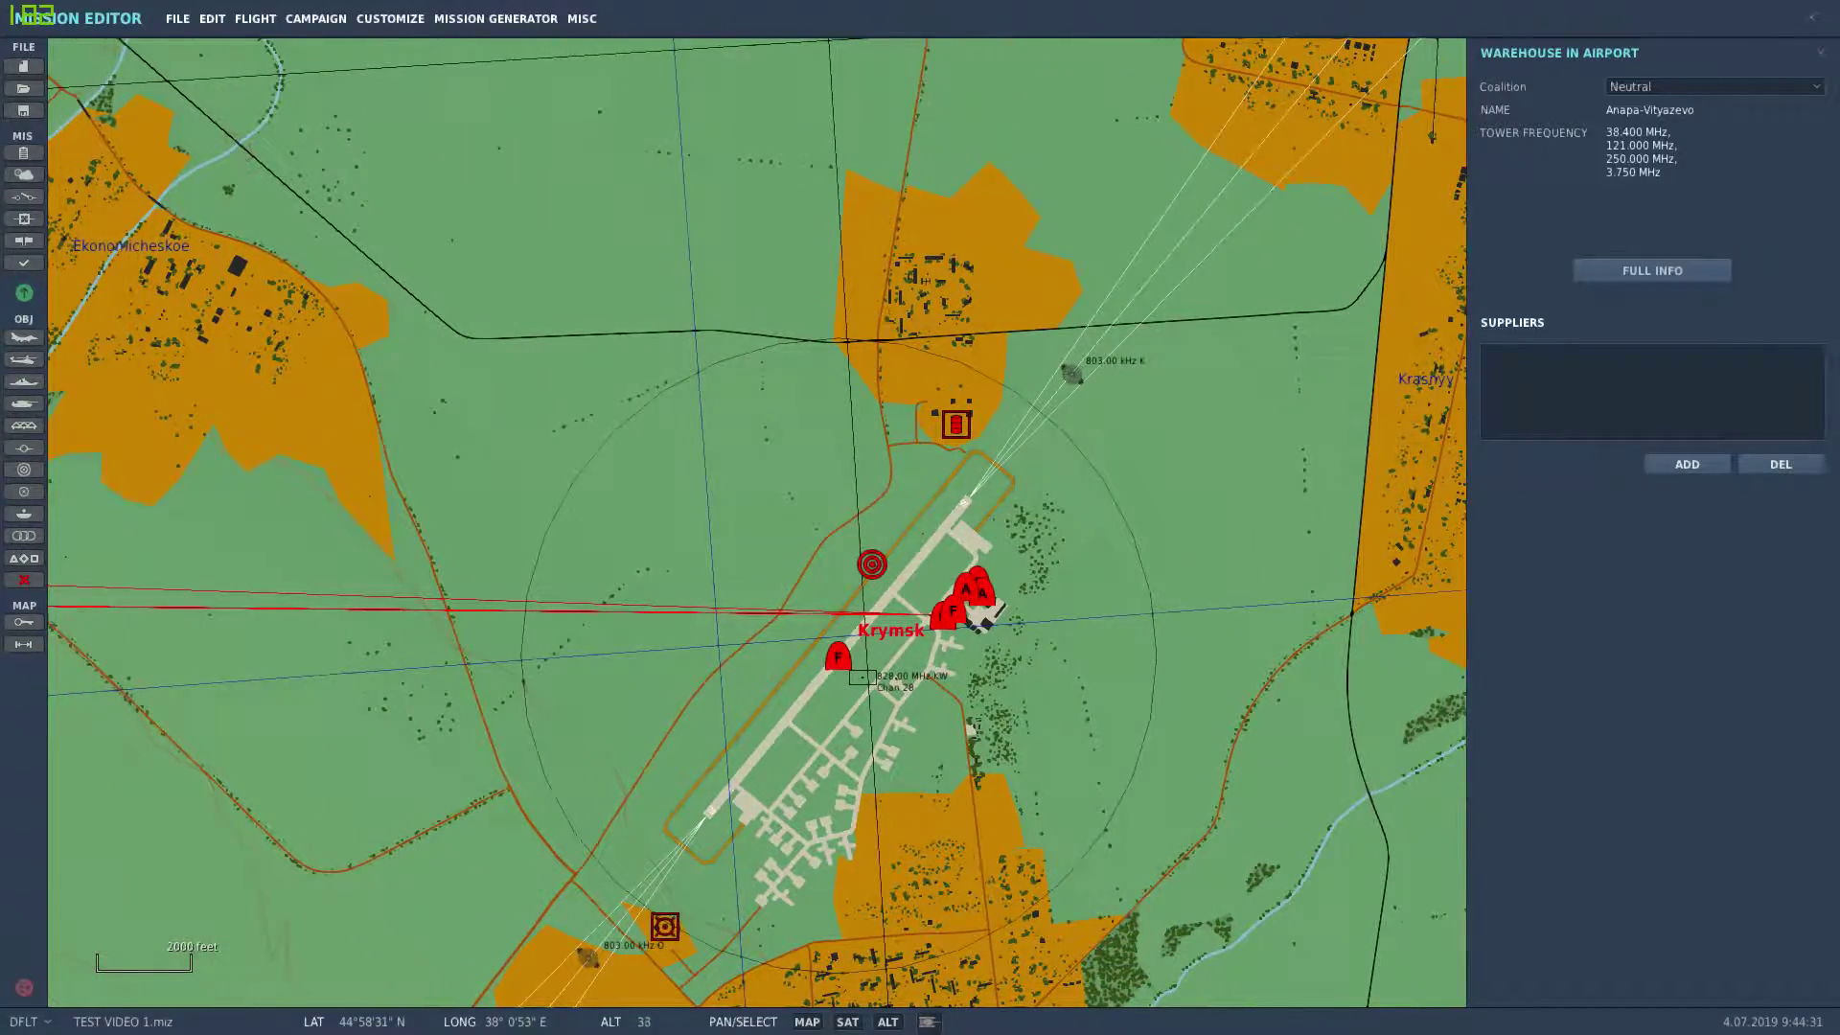
{"action": "key", "text": "Down"}
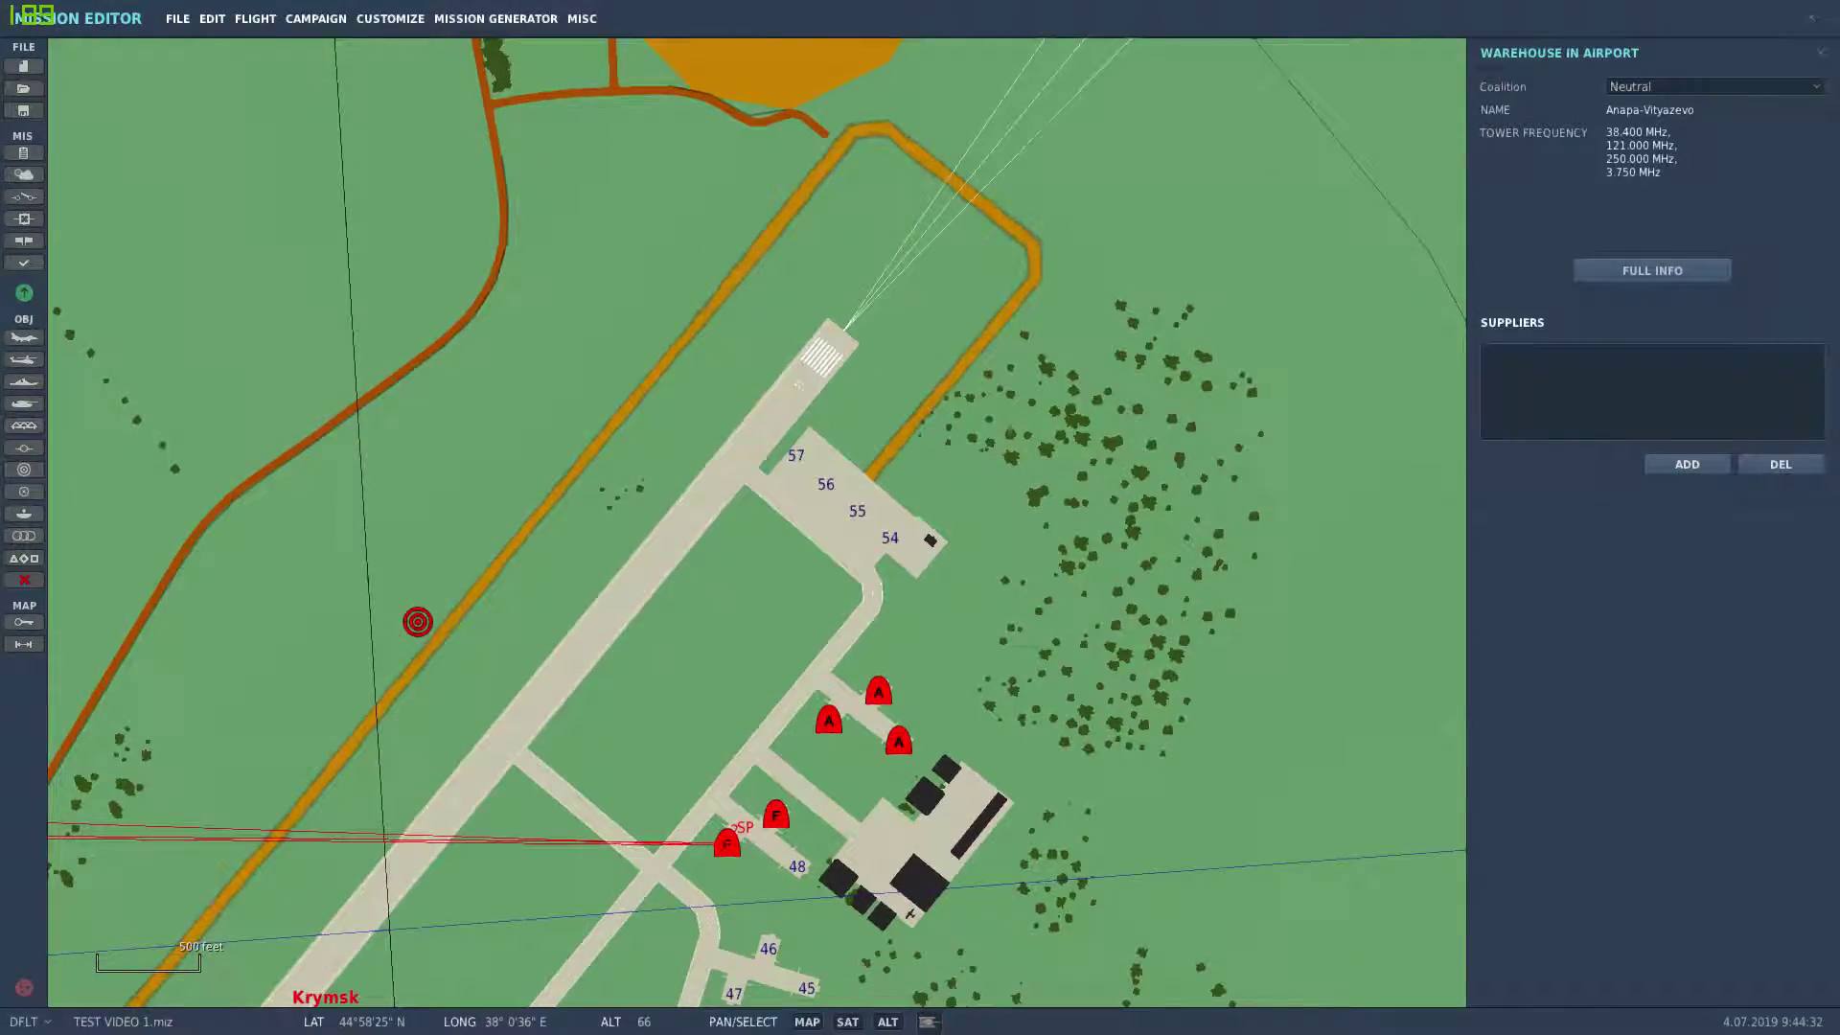
{"action": "key", "text": "Left"}
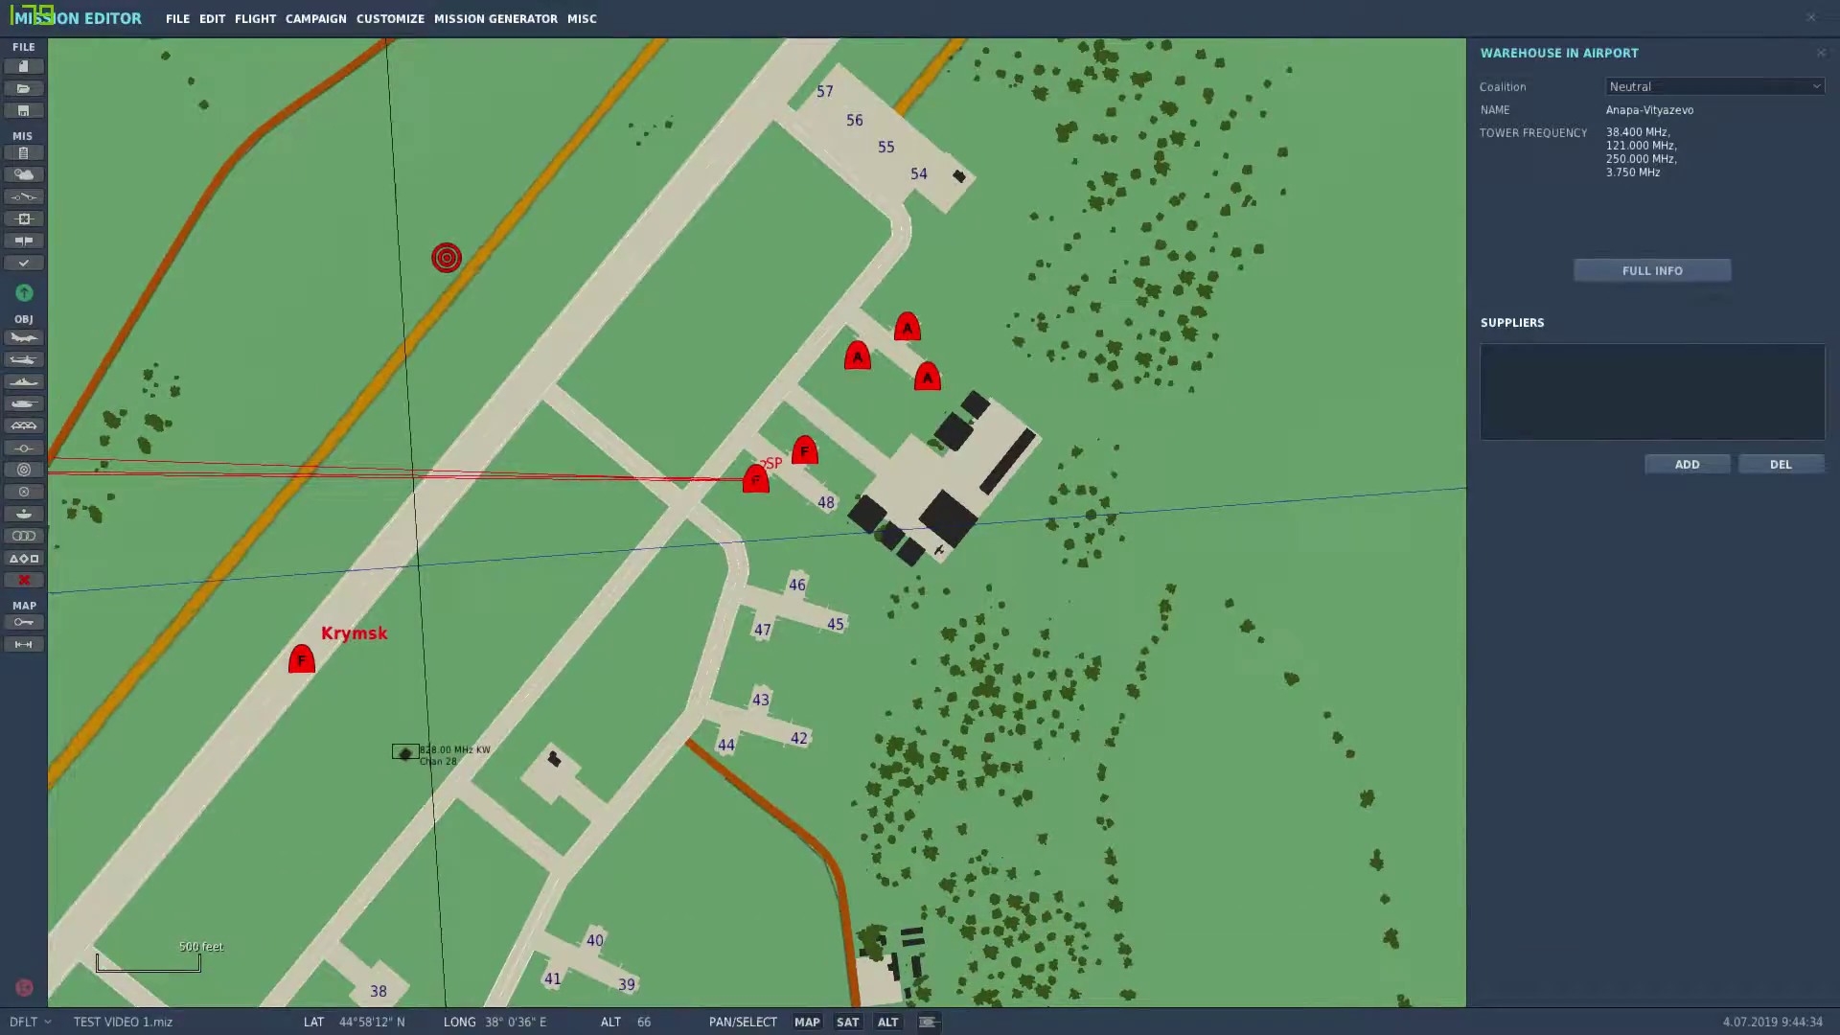
{"action": "left_click_drag", "start_coordinate": [1215, 431], "coordinate": [1226, 518]}
{"action": "scroll", "coordinate": [1215, 518], "scroll_direction": "up", "scroll_amount": 3}
{"action": "key", "text": "Left"}
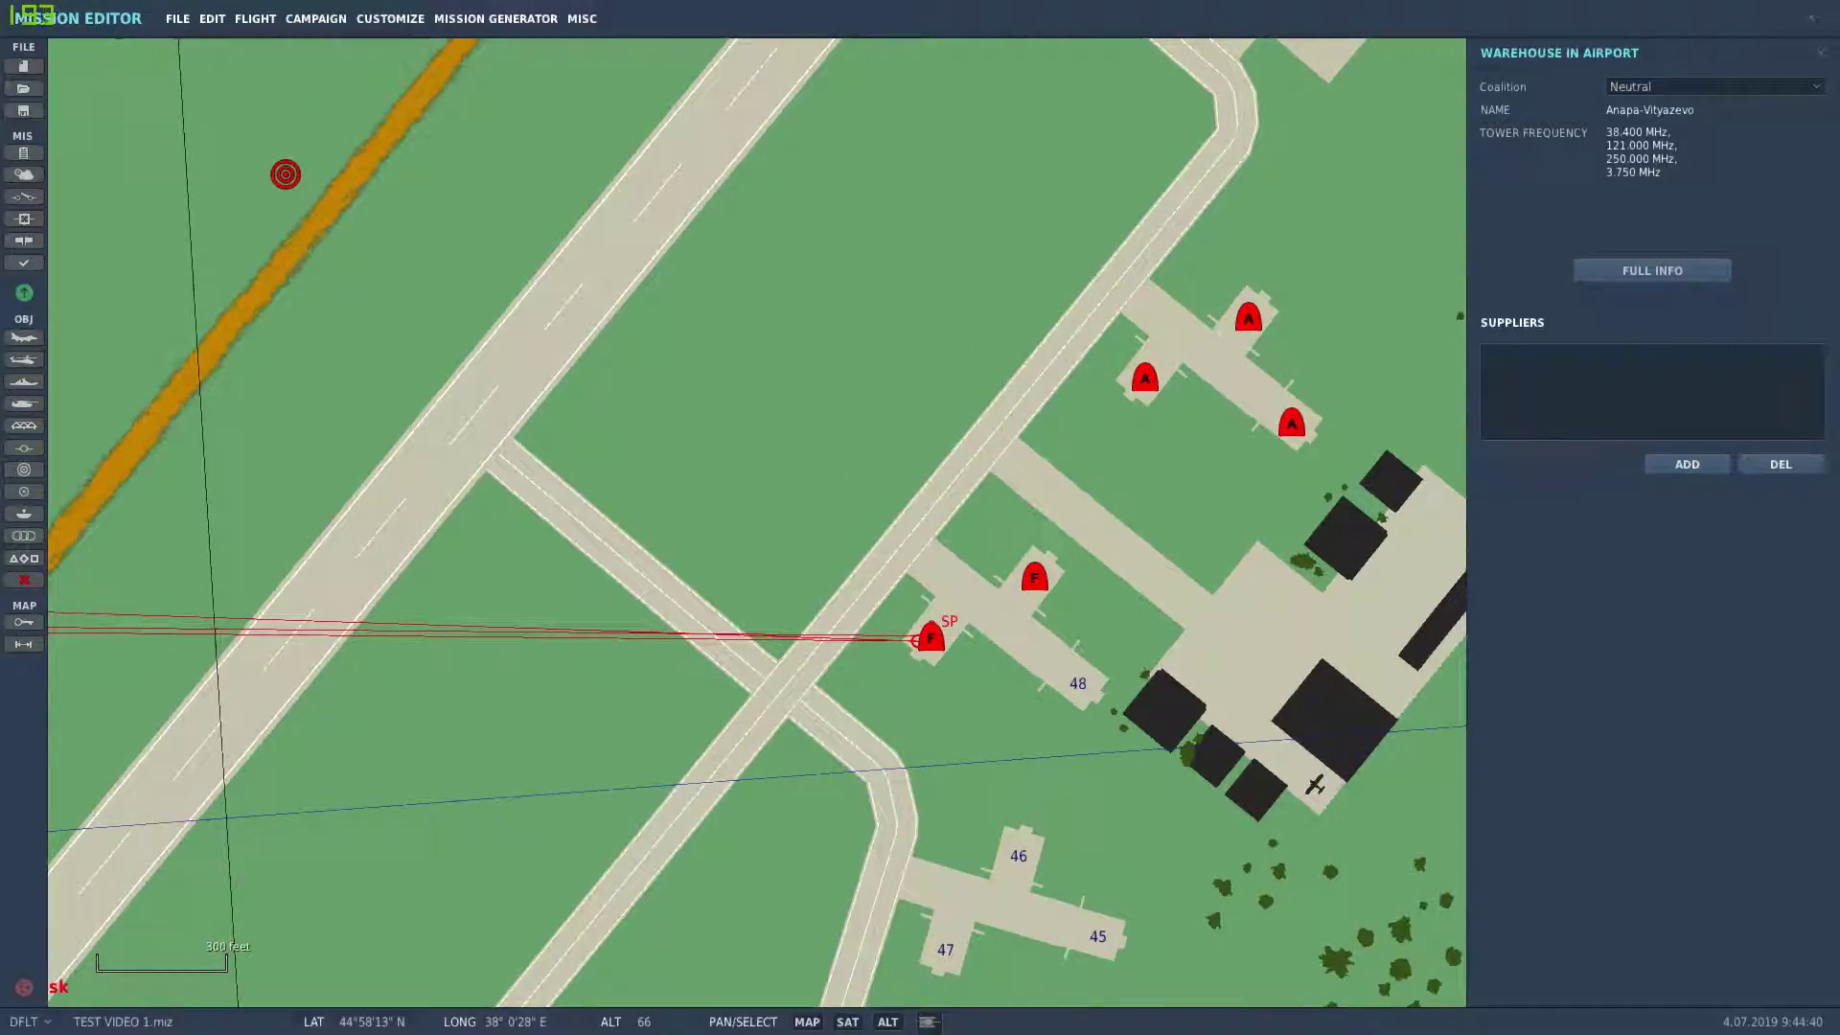
{"action": "scroll", "coordinate": [653, 523], "scroll_direction": "down", "scroll_amount": 1}
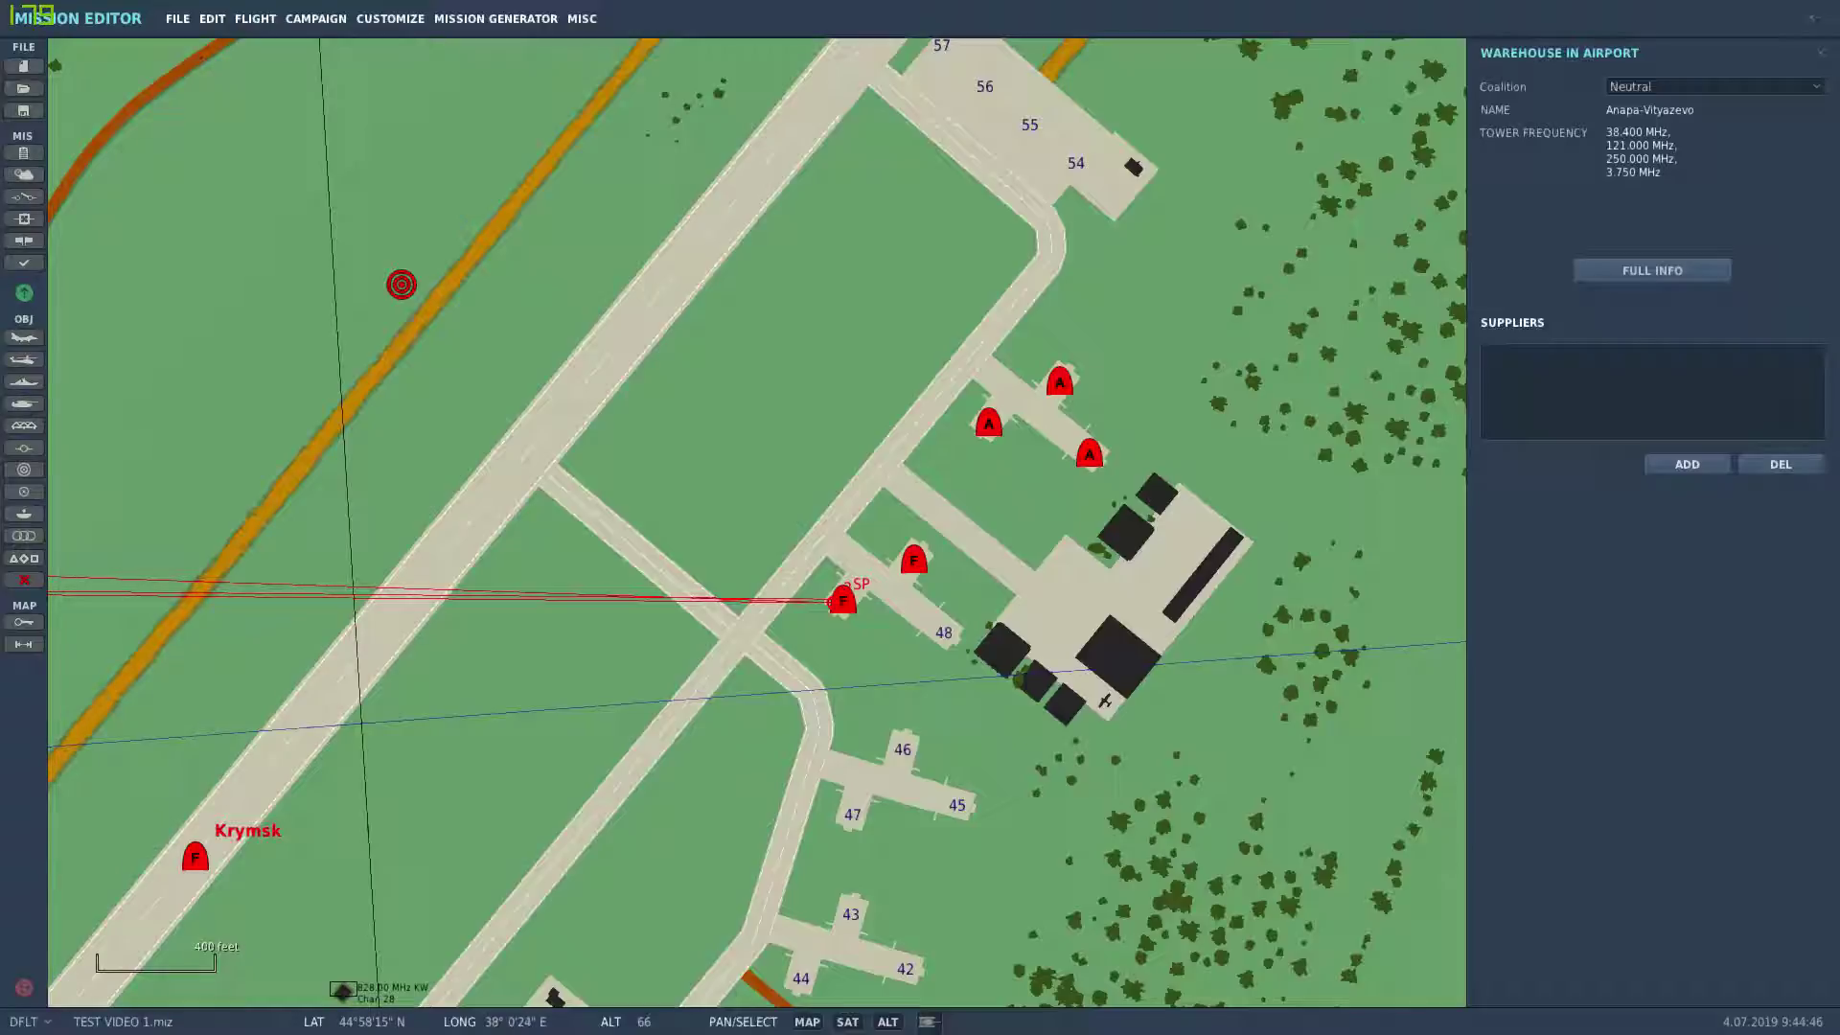
Review the payload of the Viggen Group 1 aircraft at Krymsk and return to its route settings
{"action": "left_click", "coordinate": [1090, 454]}
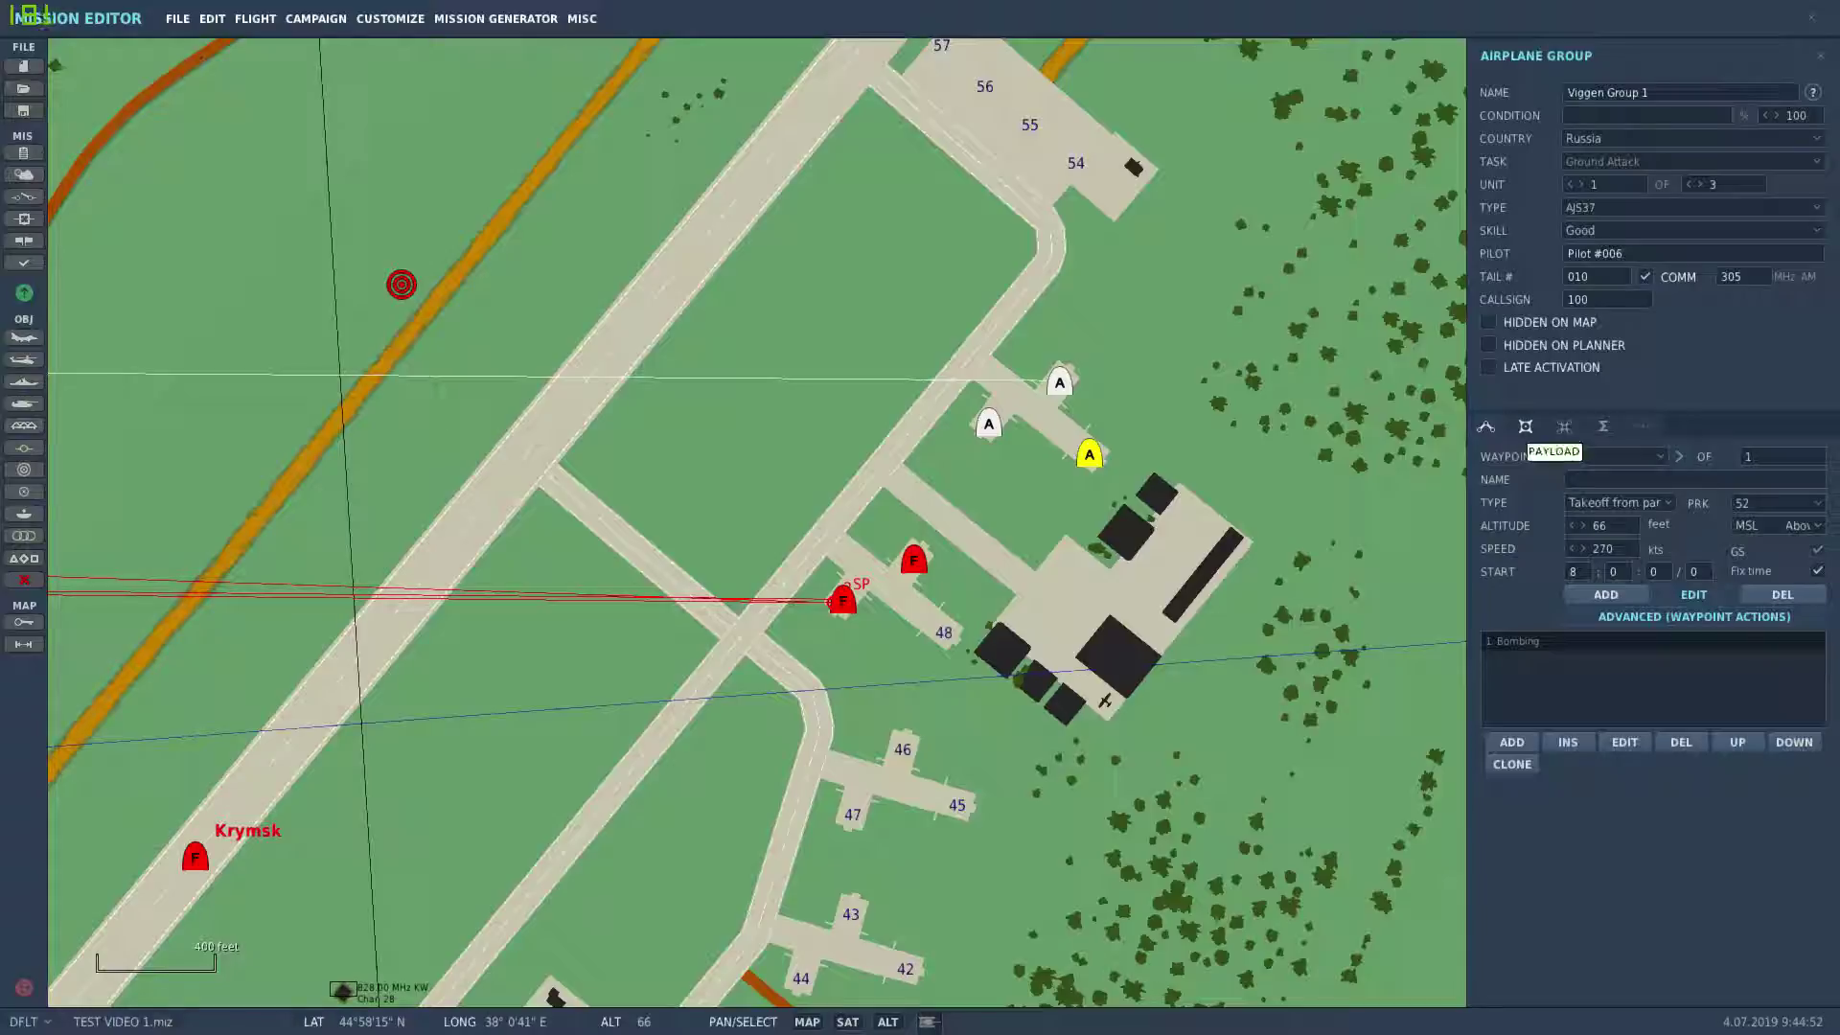
{"action": "left_click", "coordinate": [1524, 425]}
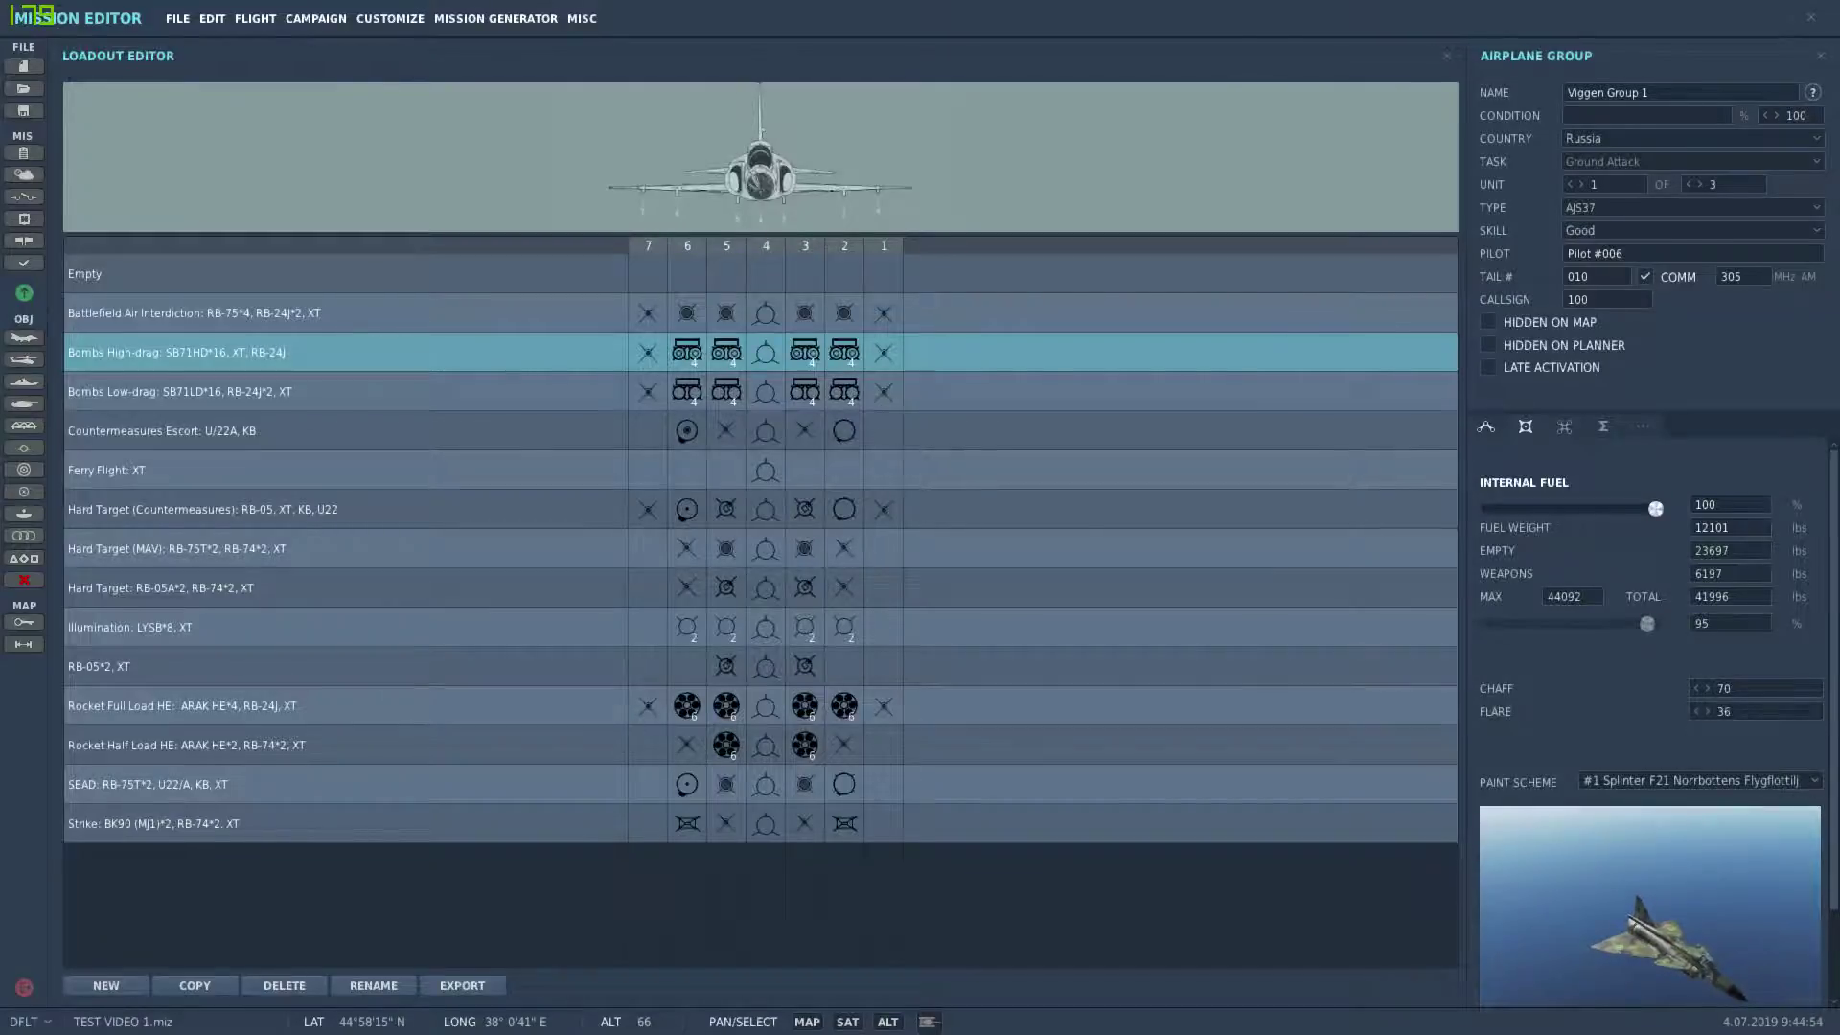
{"action": "left_click", "coordinate": [1485, 425]}
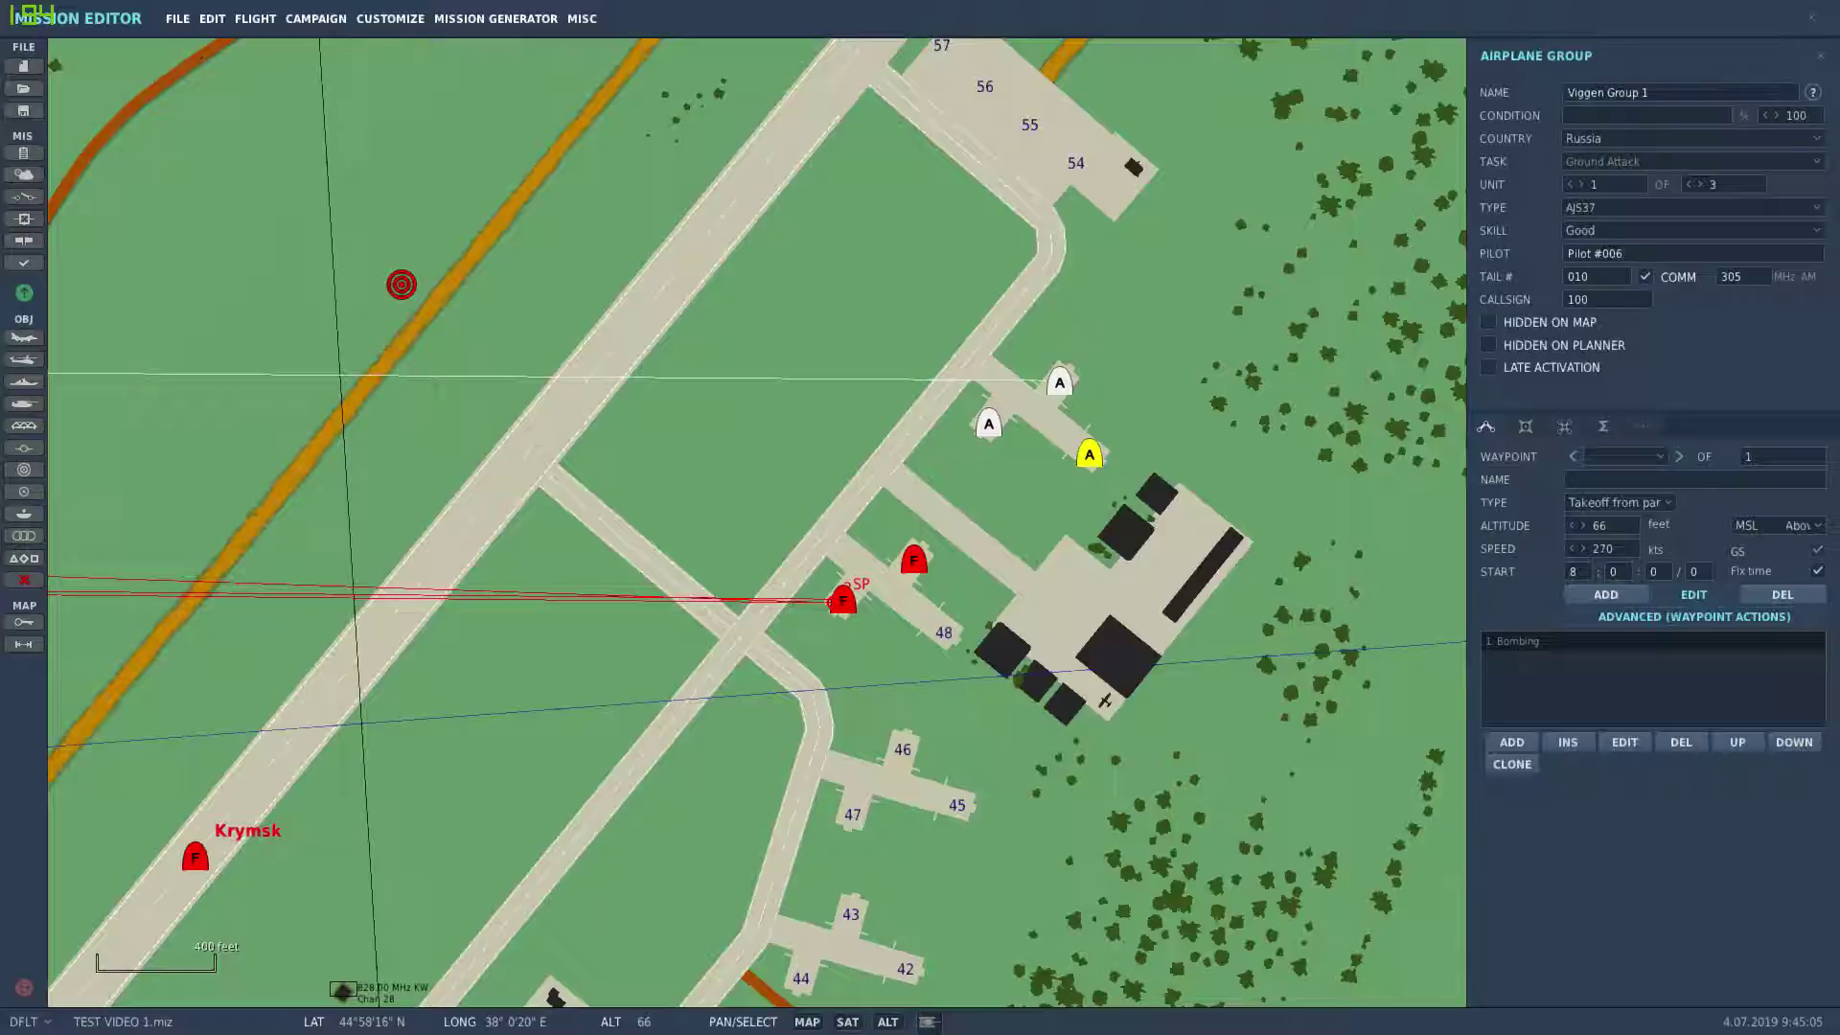
Check the assigned parking ramp of each of the three aircraft in Viggen Group 1
{"action": "left_click", "coordinate": [988, 424]}
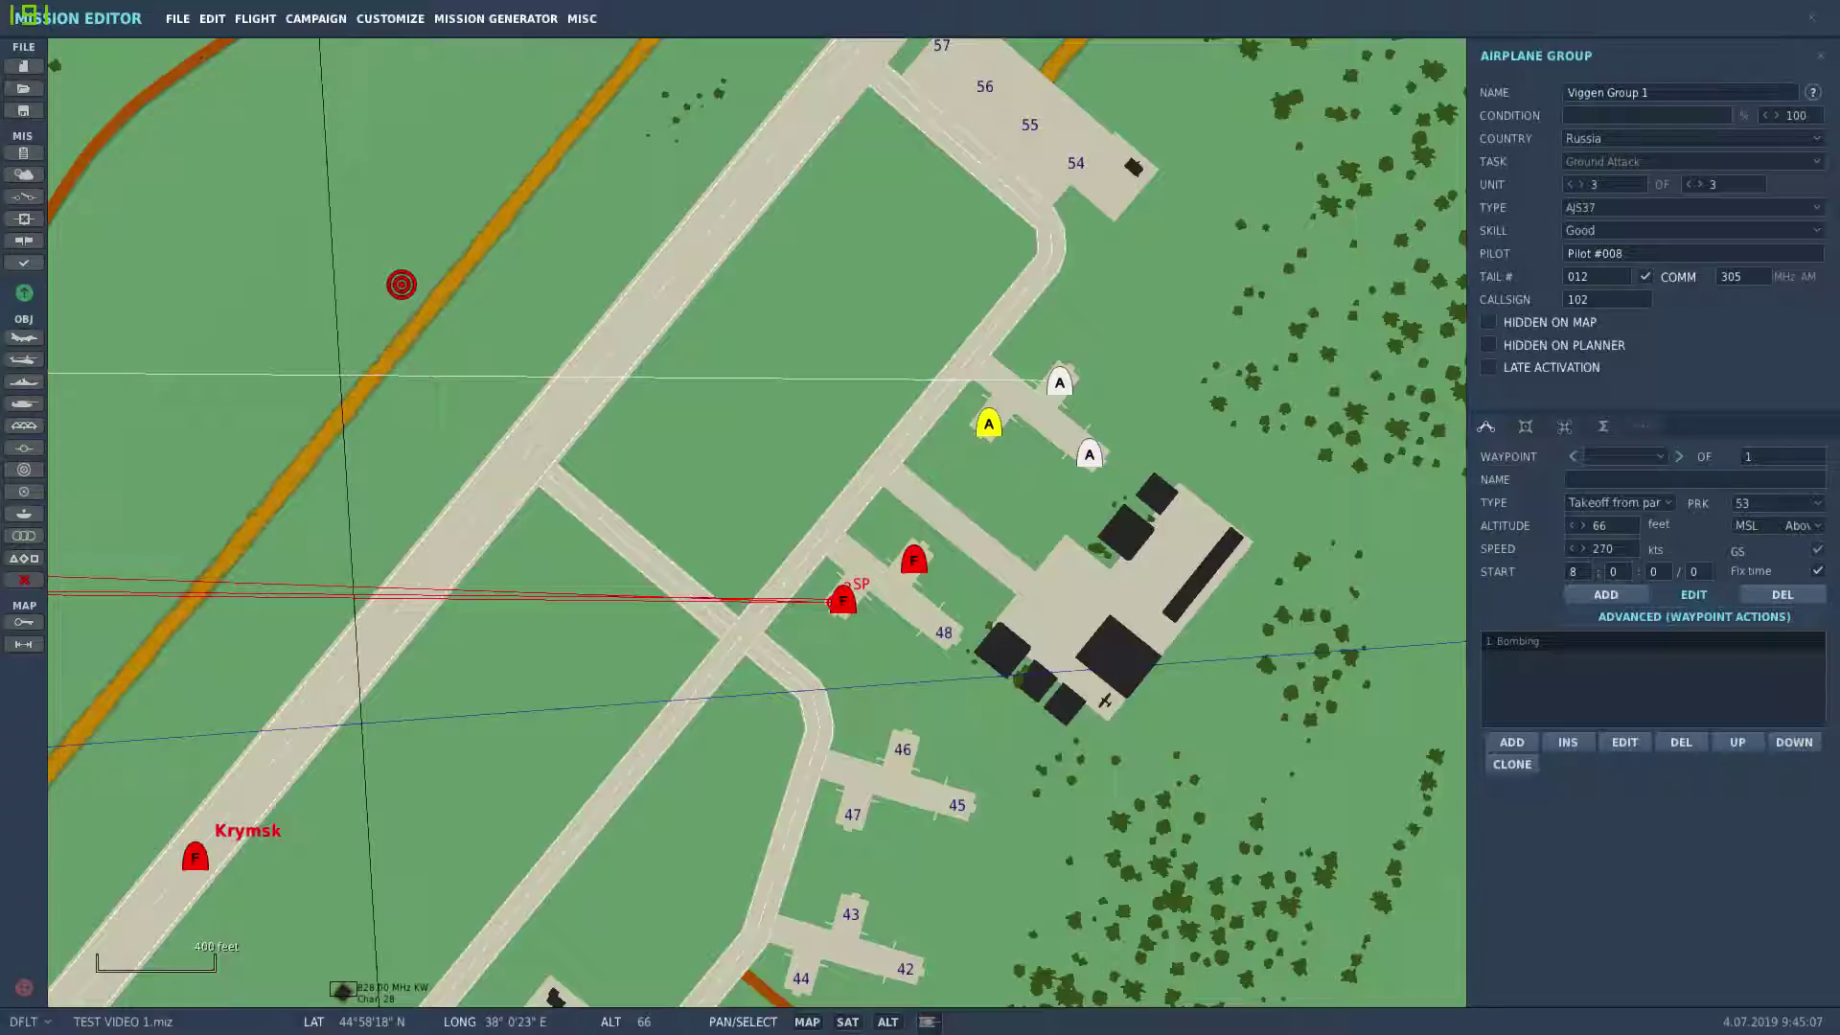
{"action": "left_click", "coordinate": [1060, 382]}
{"action": "left_click", "coordinate": [1088, 454]}
{"action": "left_click", "coordinate": [1740, 503]}
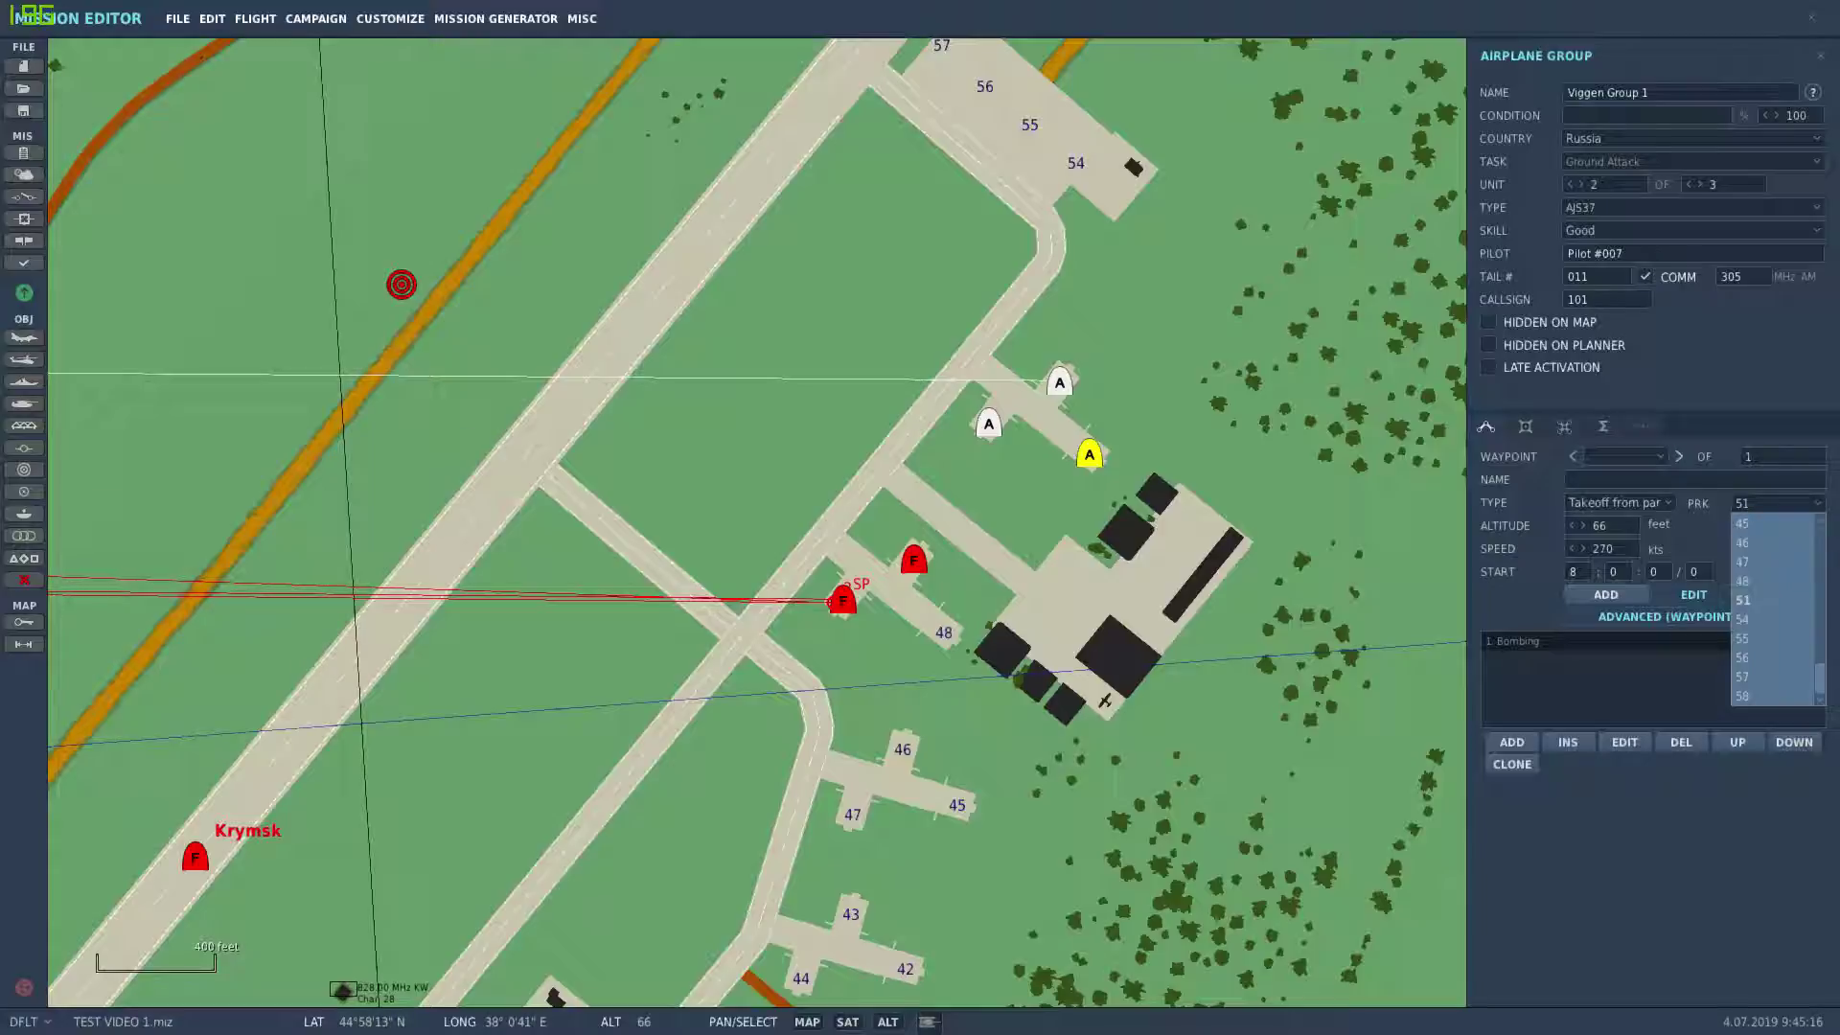
{"action": "left_click", "coordinate": [1777, 503]}
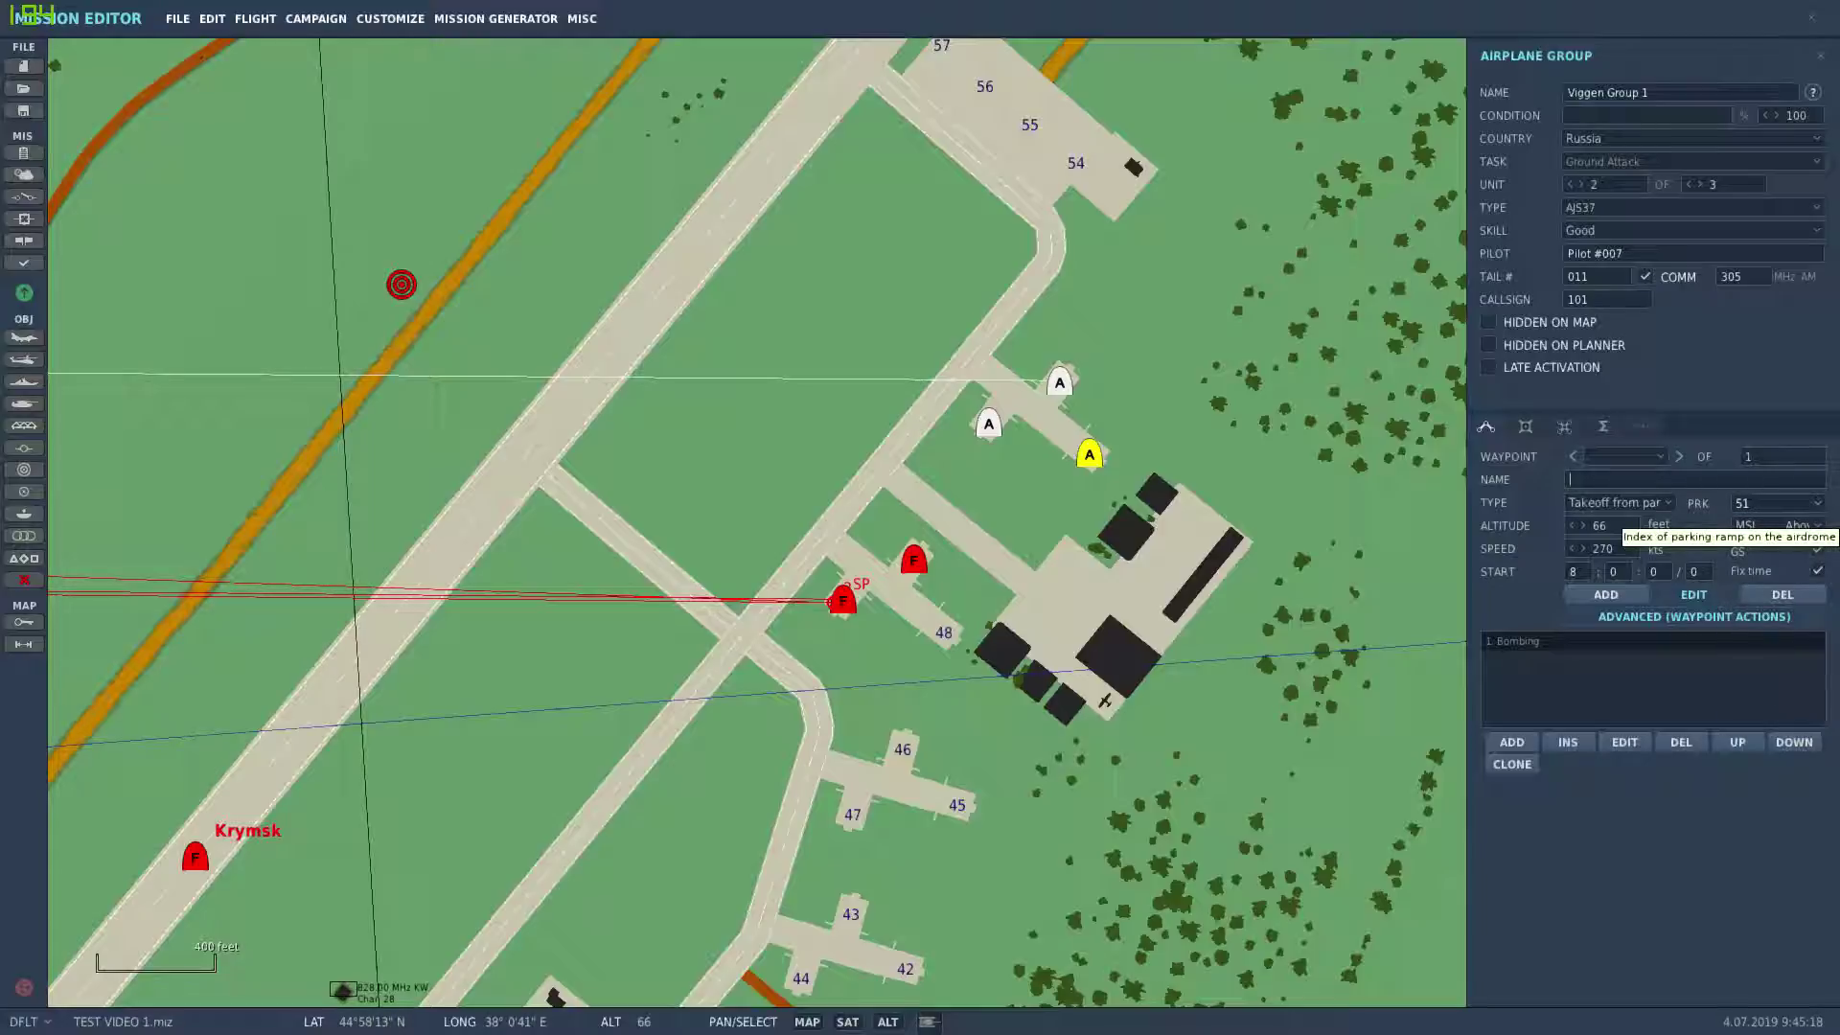
{"action": "left_click", "coordinate": [989, 423]}
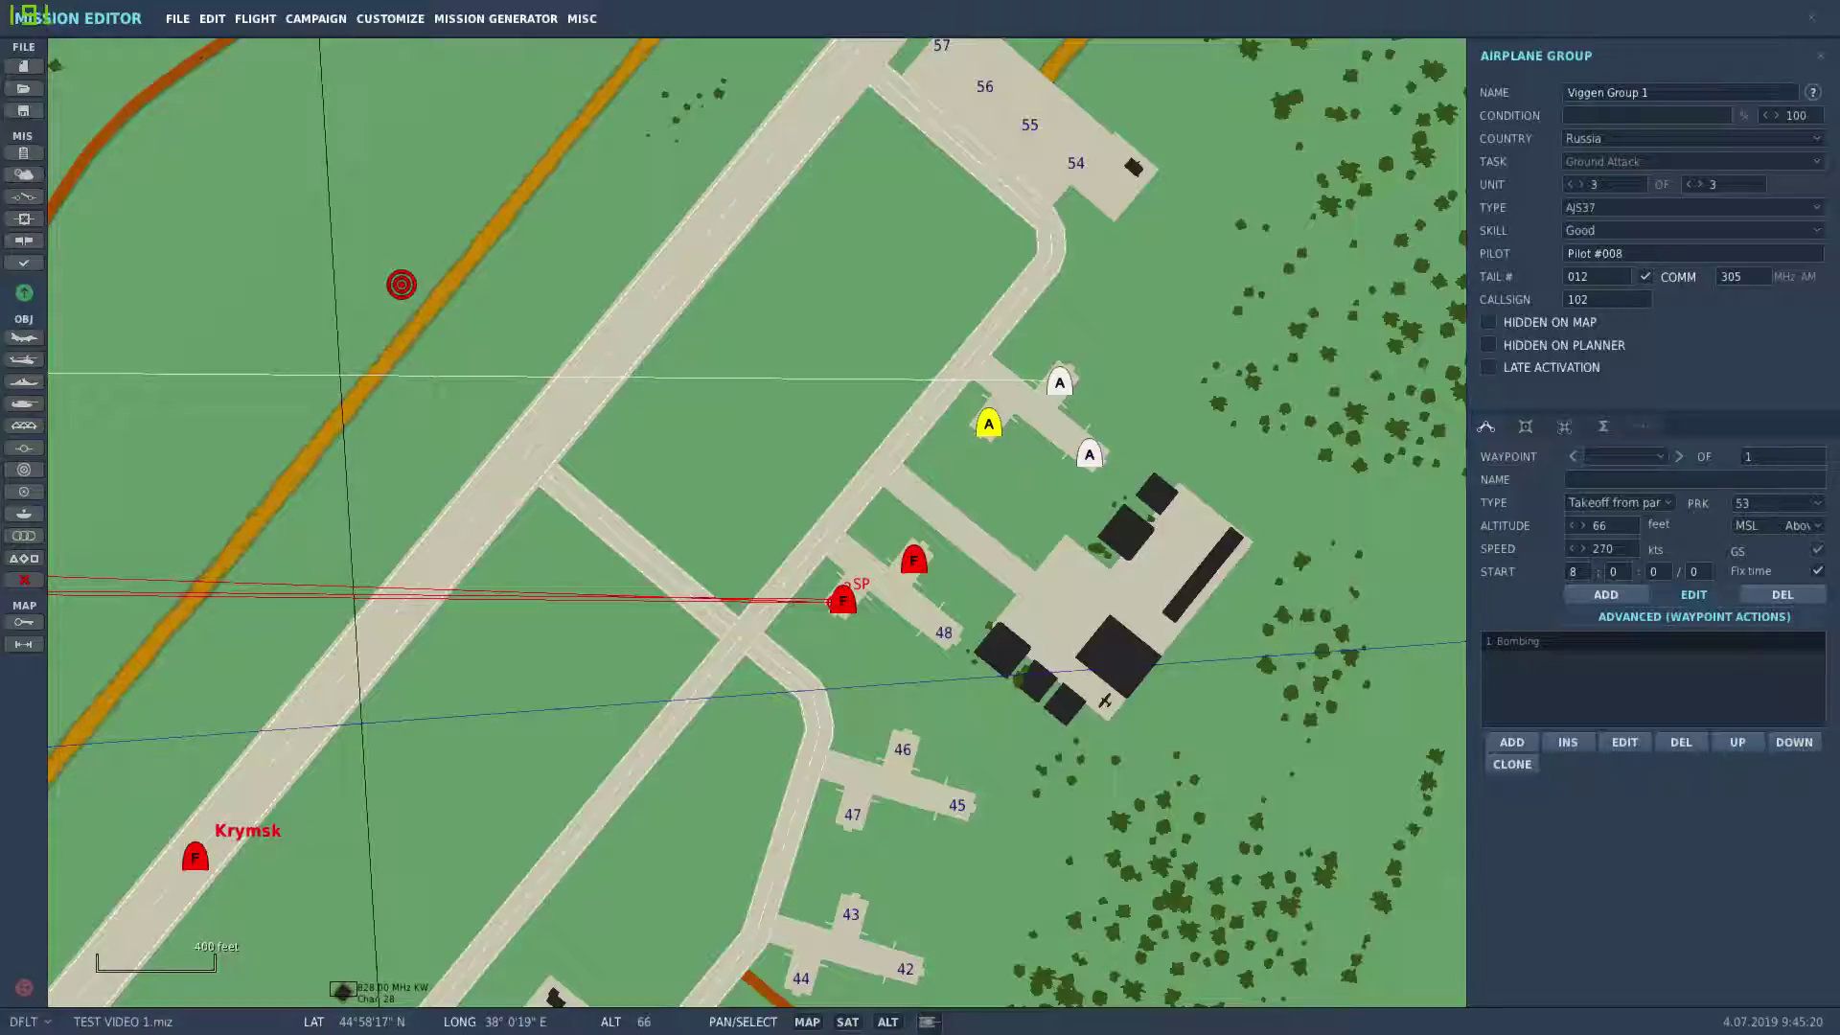
{"action": "left_click", "coordinate": [1059, 382]}
{"action": "left_click", "coordinate": [1089, 454]}
{"action": "left_click", "coordinate": [988, 422]}
{"action": "left_click", "coordinate": [1059, 382]}
Open Viggen Group 1's waypoint task for editing and keep Bombing as its action
{"action": "left_click", "coordinate": [1693, 617]}
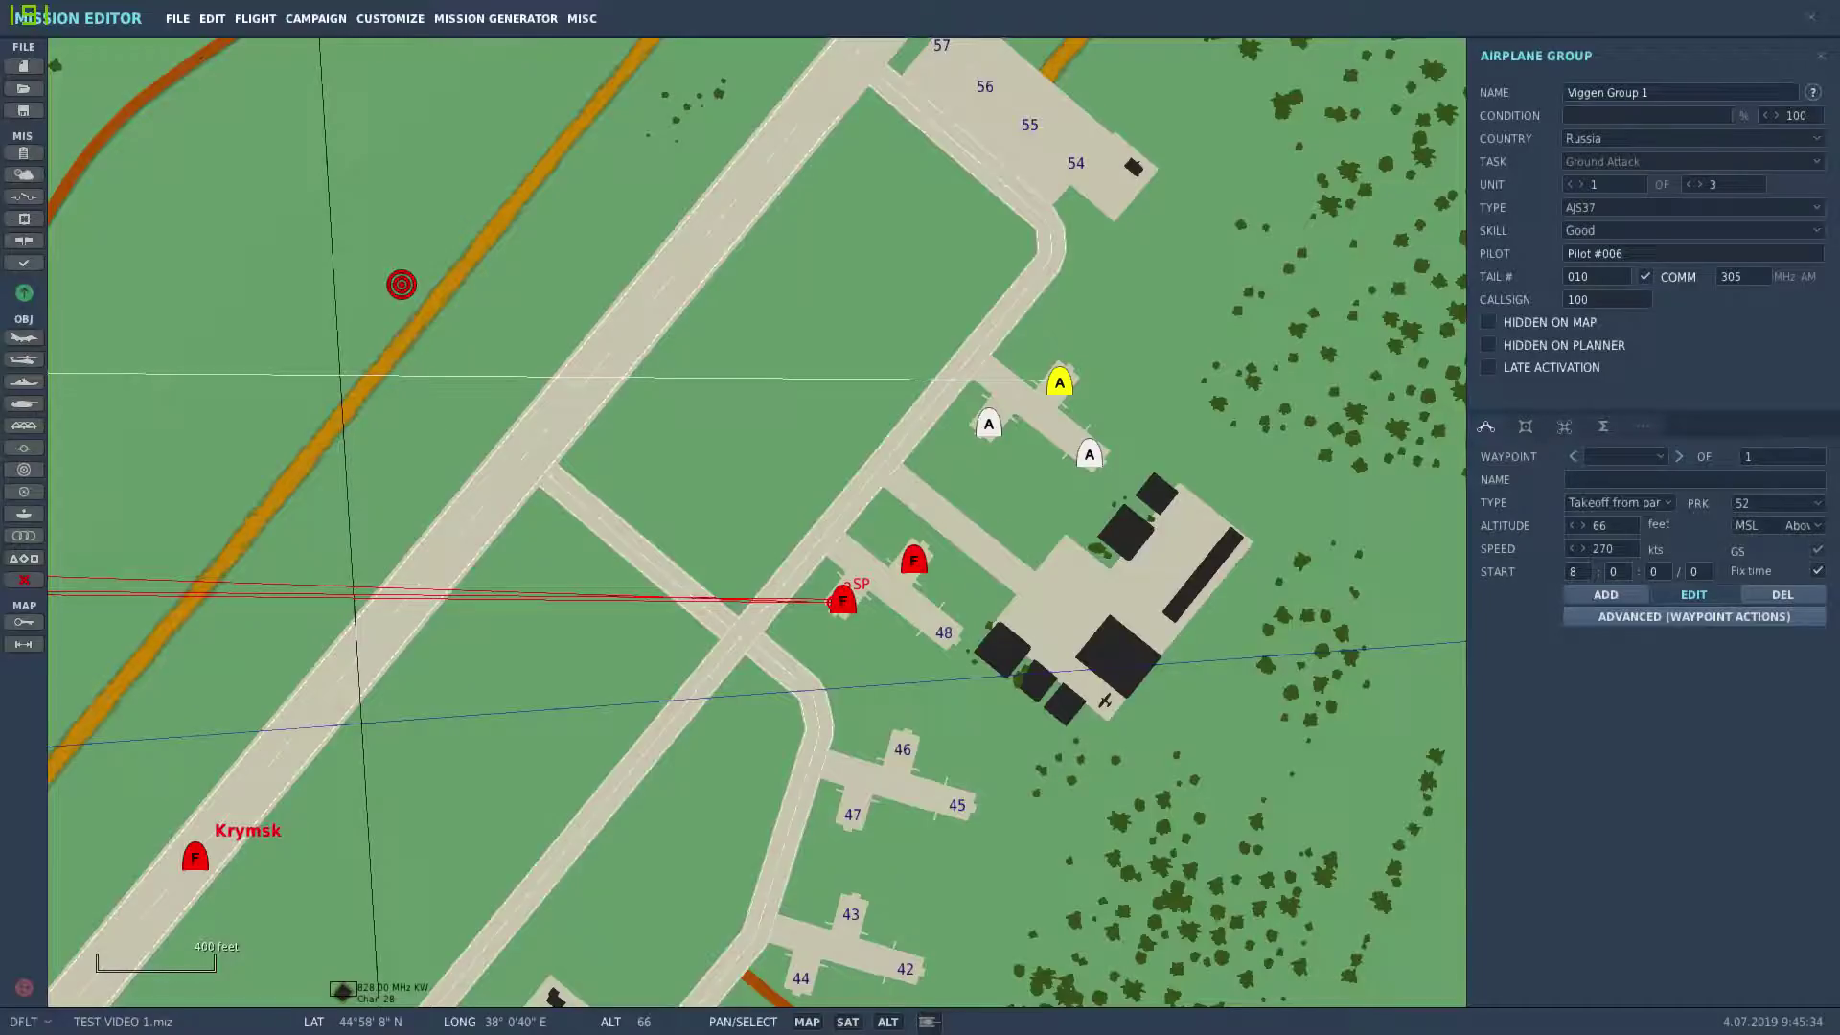
{"action": "left_click", "coordinate": [1694, 616]}
{"action": "left_click", "coordinate": [1624, 742]}
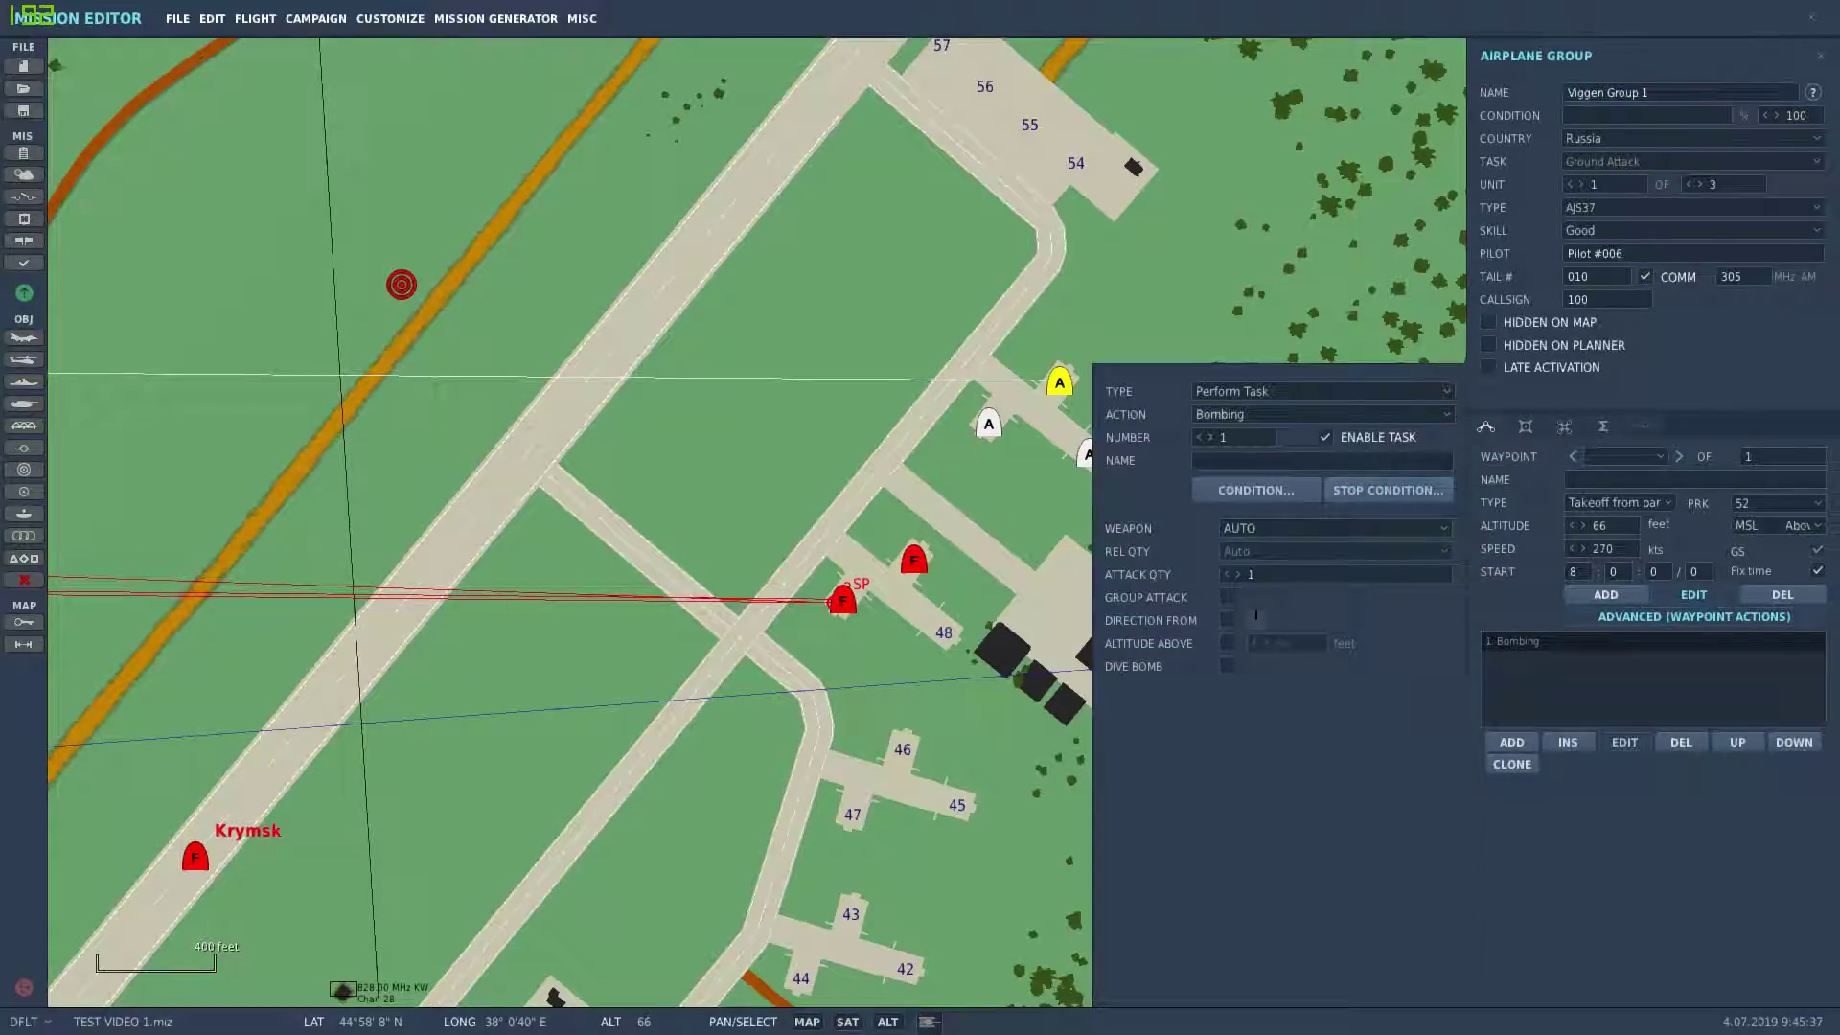
{"action": "left_click", "coordinate": [1322, 415]}
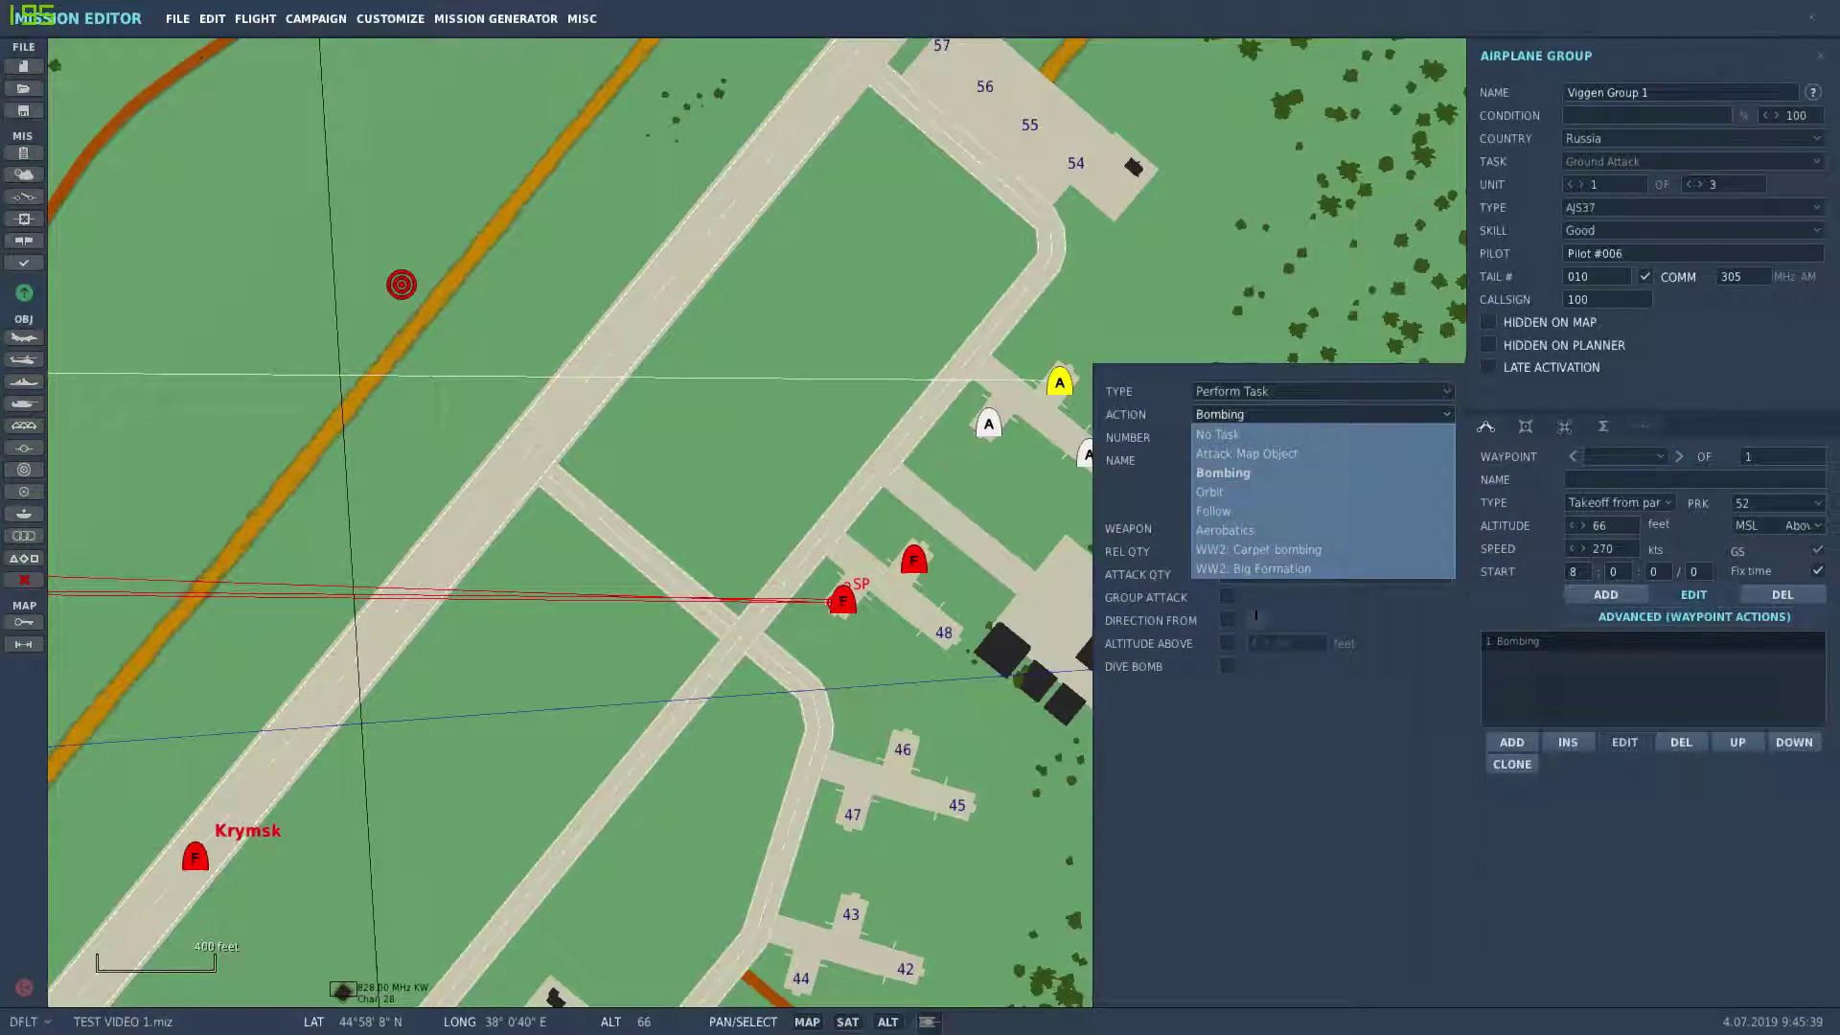
{"action": "left_click", "coordinate": [1323, 474]}
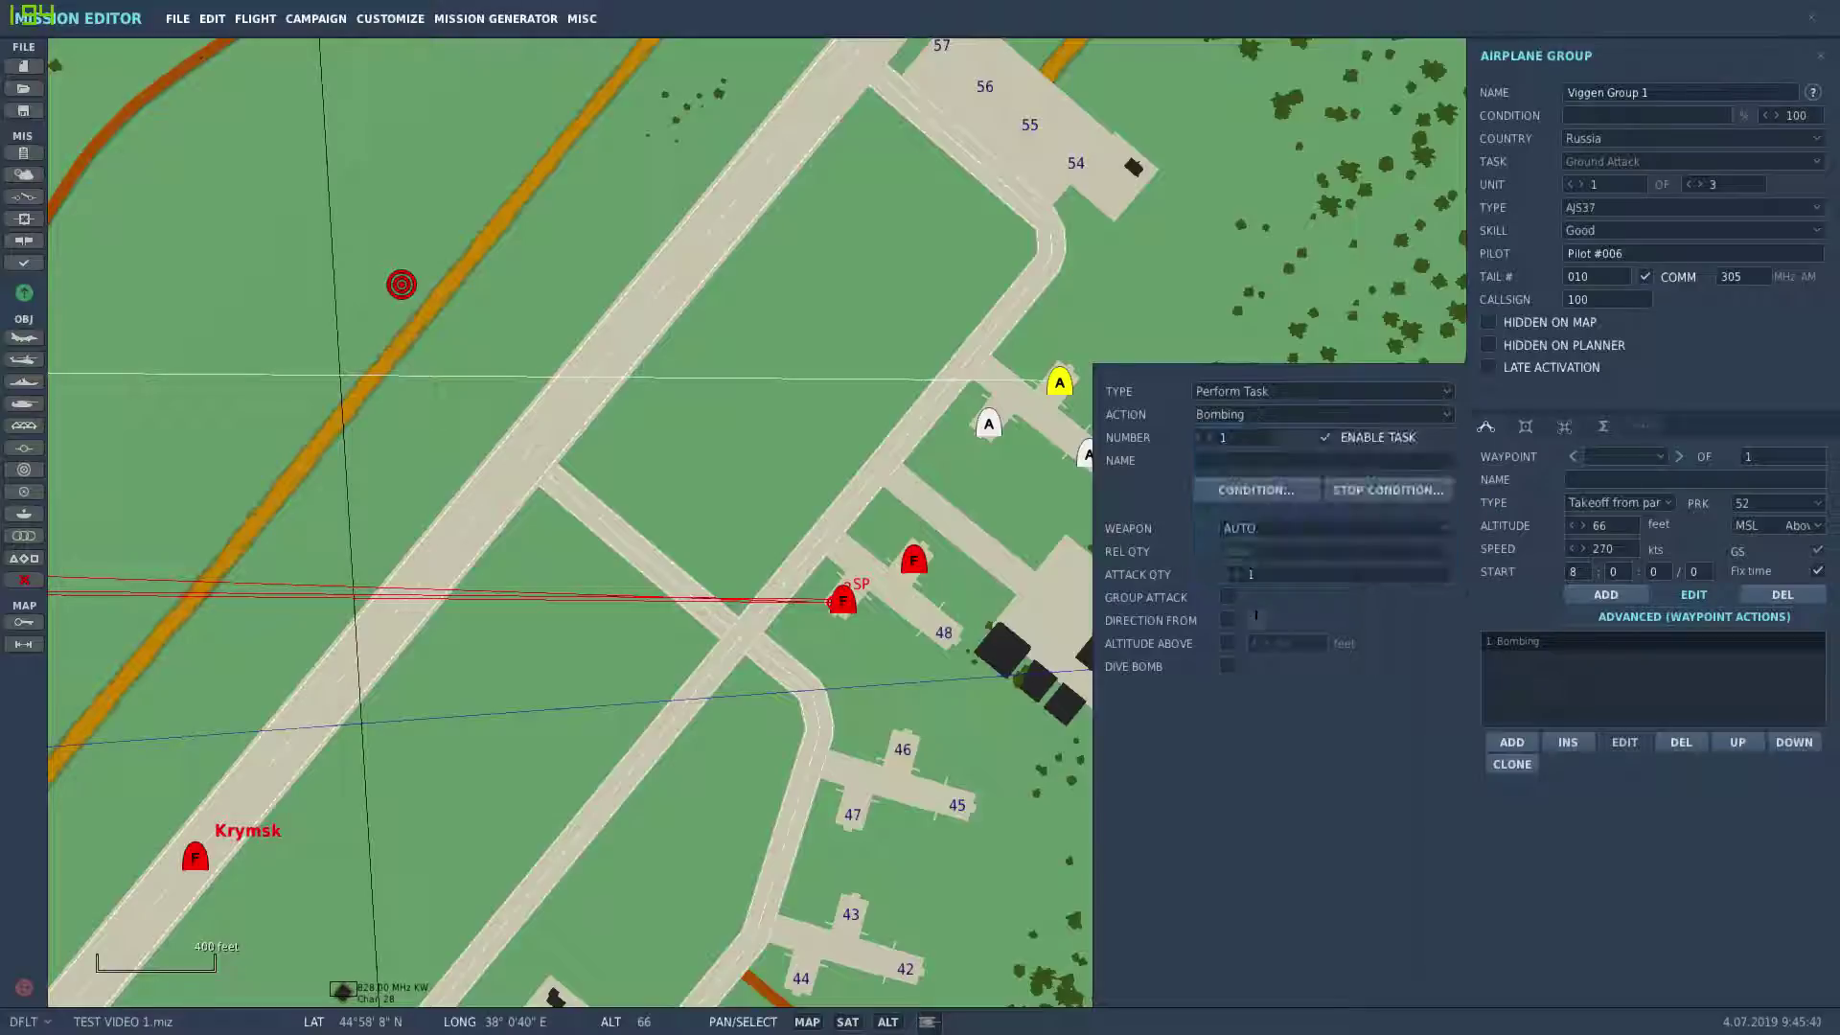
Trace the Viggen group's bombing line from Krymsk to its target point beside the Anapa-Vityazevo airfield
{"action": "scroll", "coordinate": [364, 400], "scroll_direction": "down", "scroll_amount": 2}
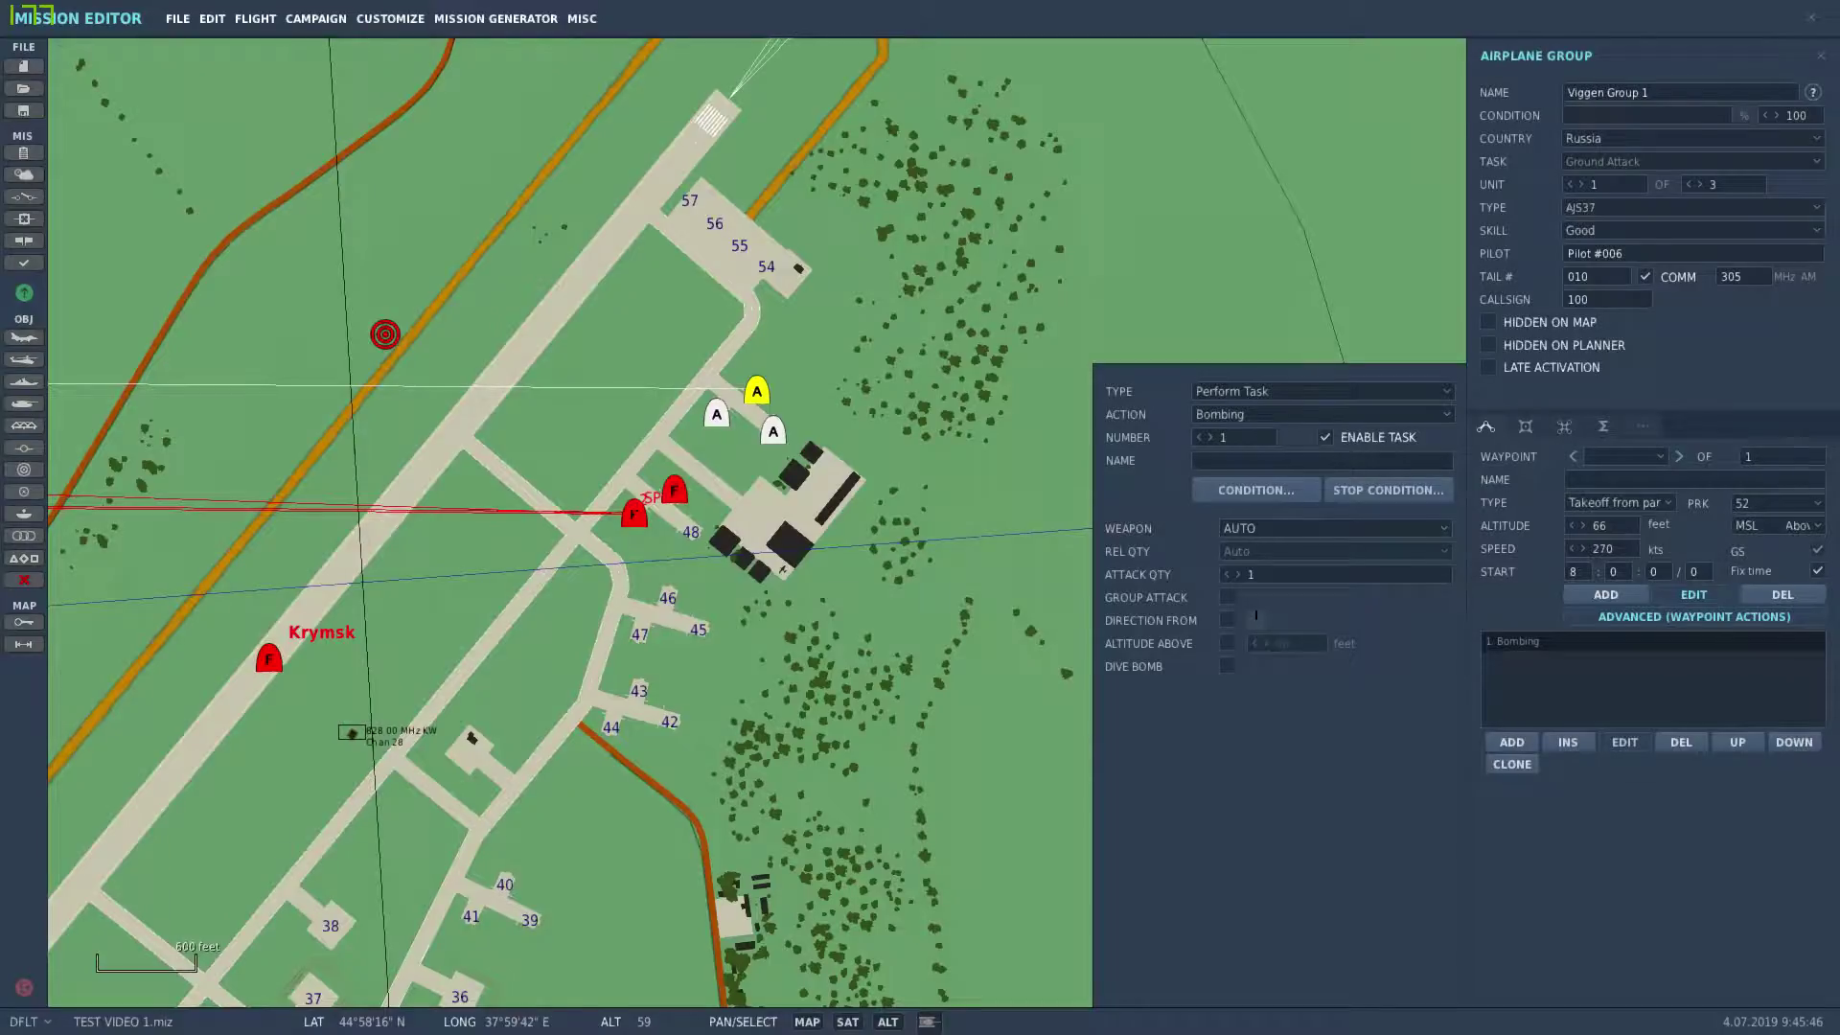
{"action": "scroll", "coordinate": [254, 448], "scroll_direction": "down", "scroll_amount": 3}
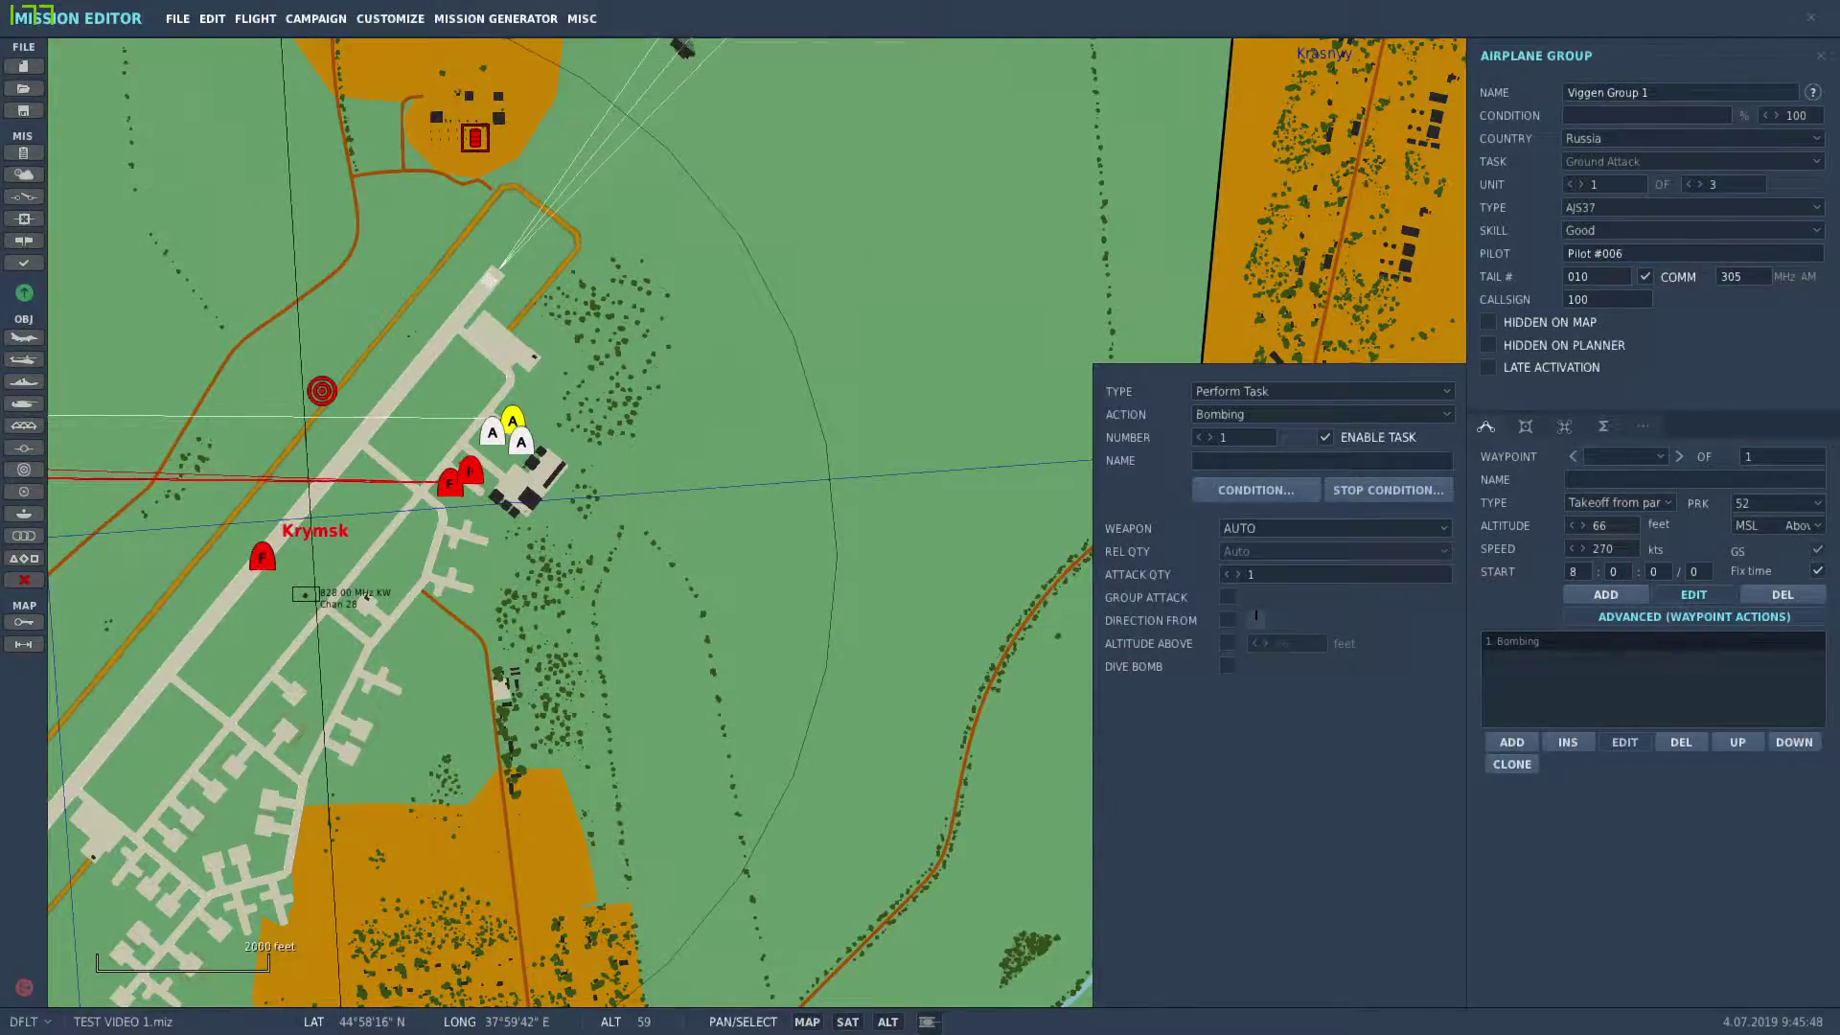
{"action": "scroll", "coordinate": [259, 442], "scroll_direction": "down", "scroll_amount": 2}
{"action": "left_click_drag", "start_coordinate": [259, 442], "coordinate": [456, 448]}
{"action": "scroll", "coordinate": [456, 447], "scroll_direction": "down", "scroll_amount": 1}
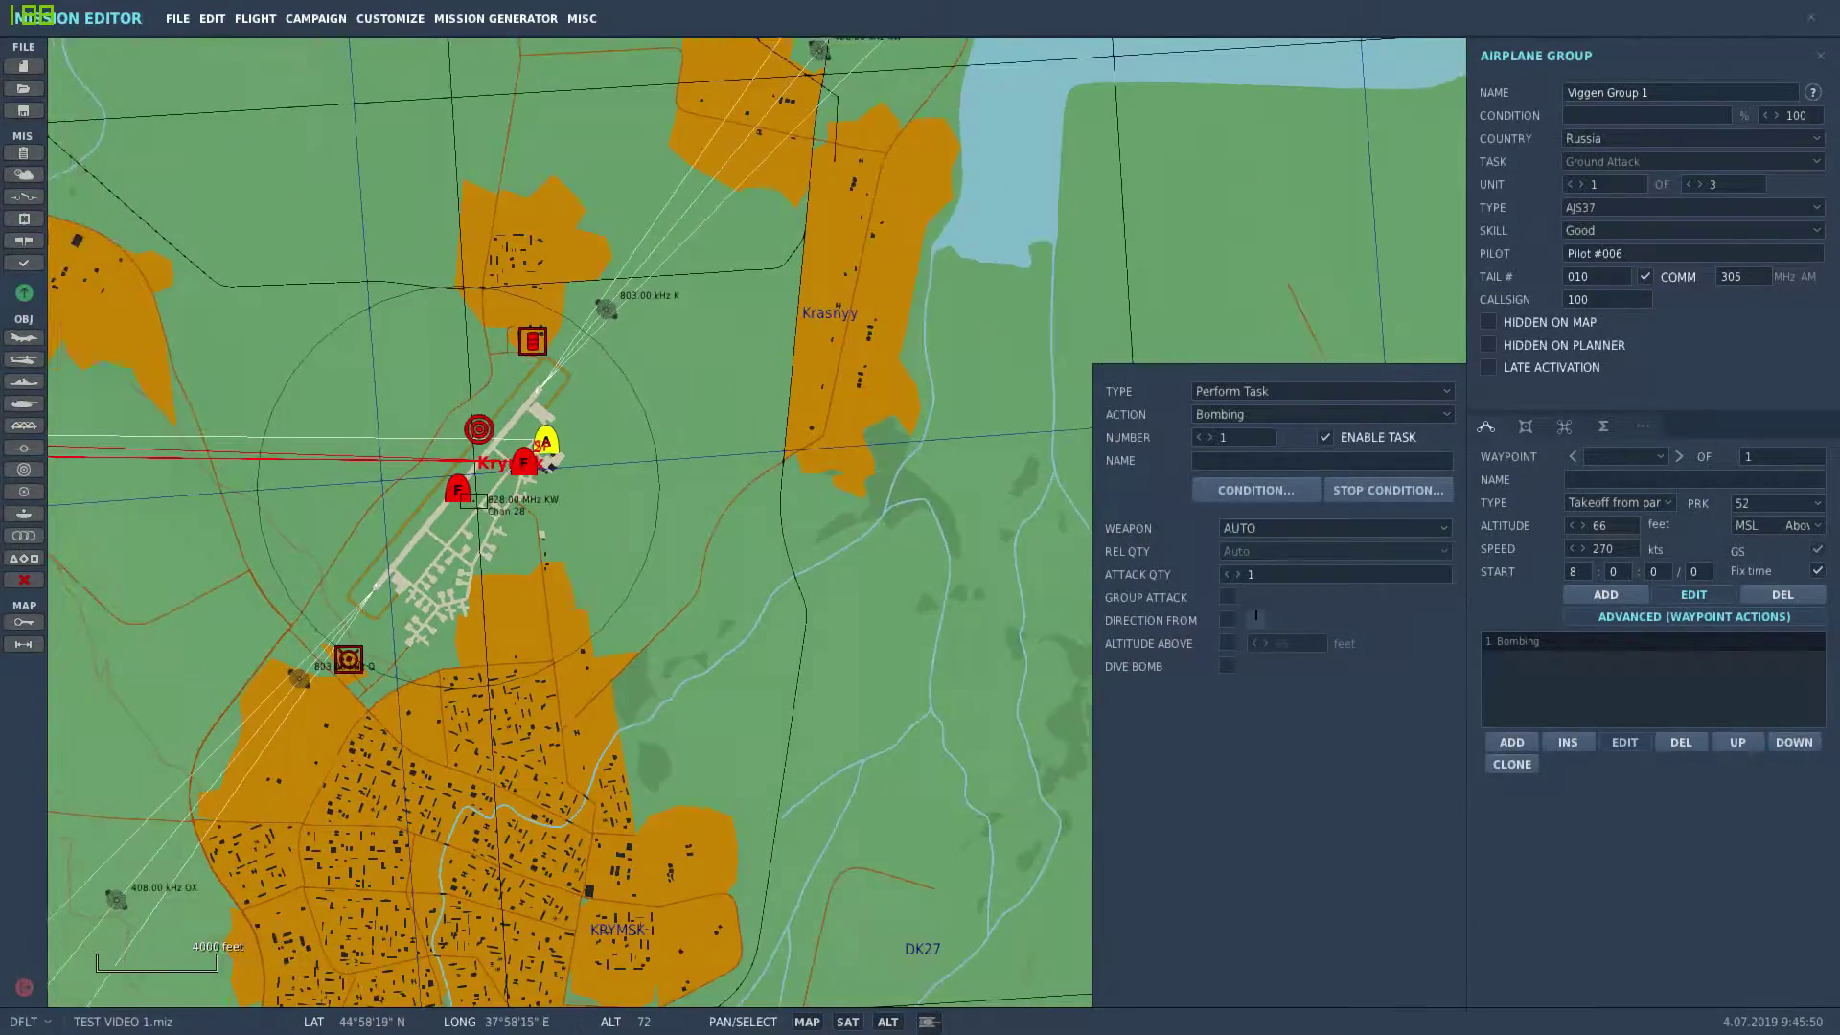
{"action": "scroll", "coordinate": [570, 523], "scroll_direction": "down", "scroll_amount": 5}
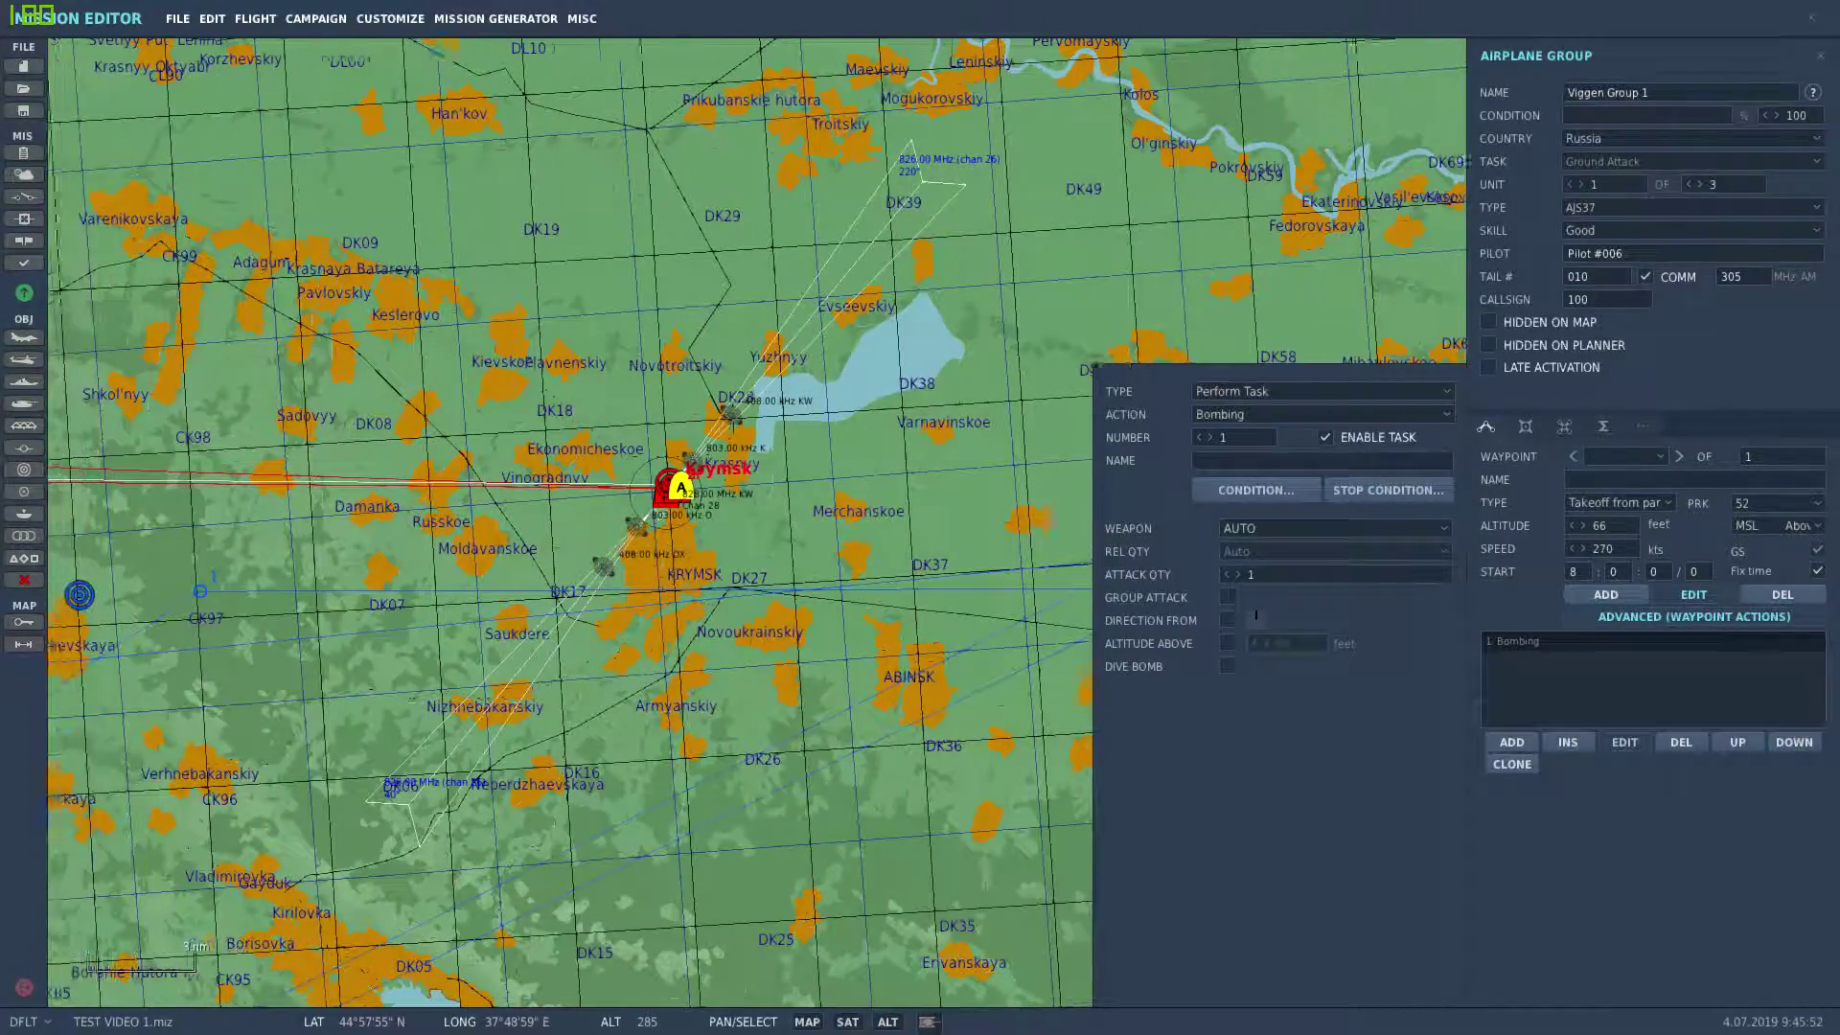
{"action": "key", "text": "Left"}
{"action": "scroll", "coordinate": [223, 506], "scroll_direction": "up", "scroll_amount": 2}
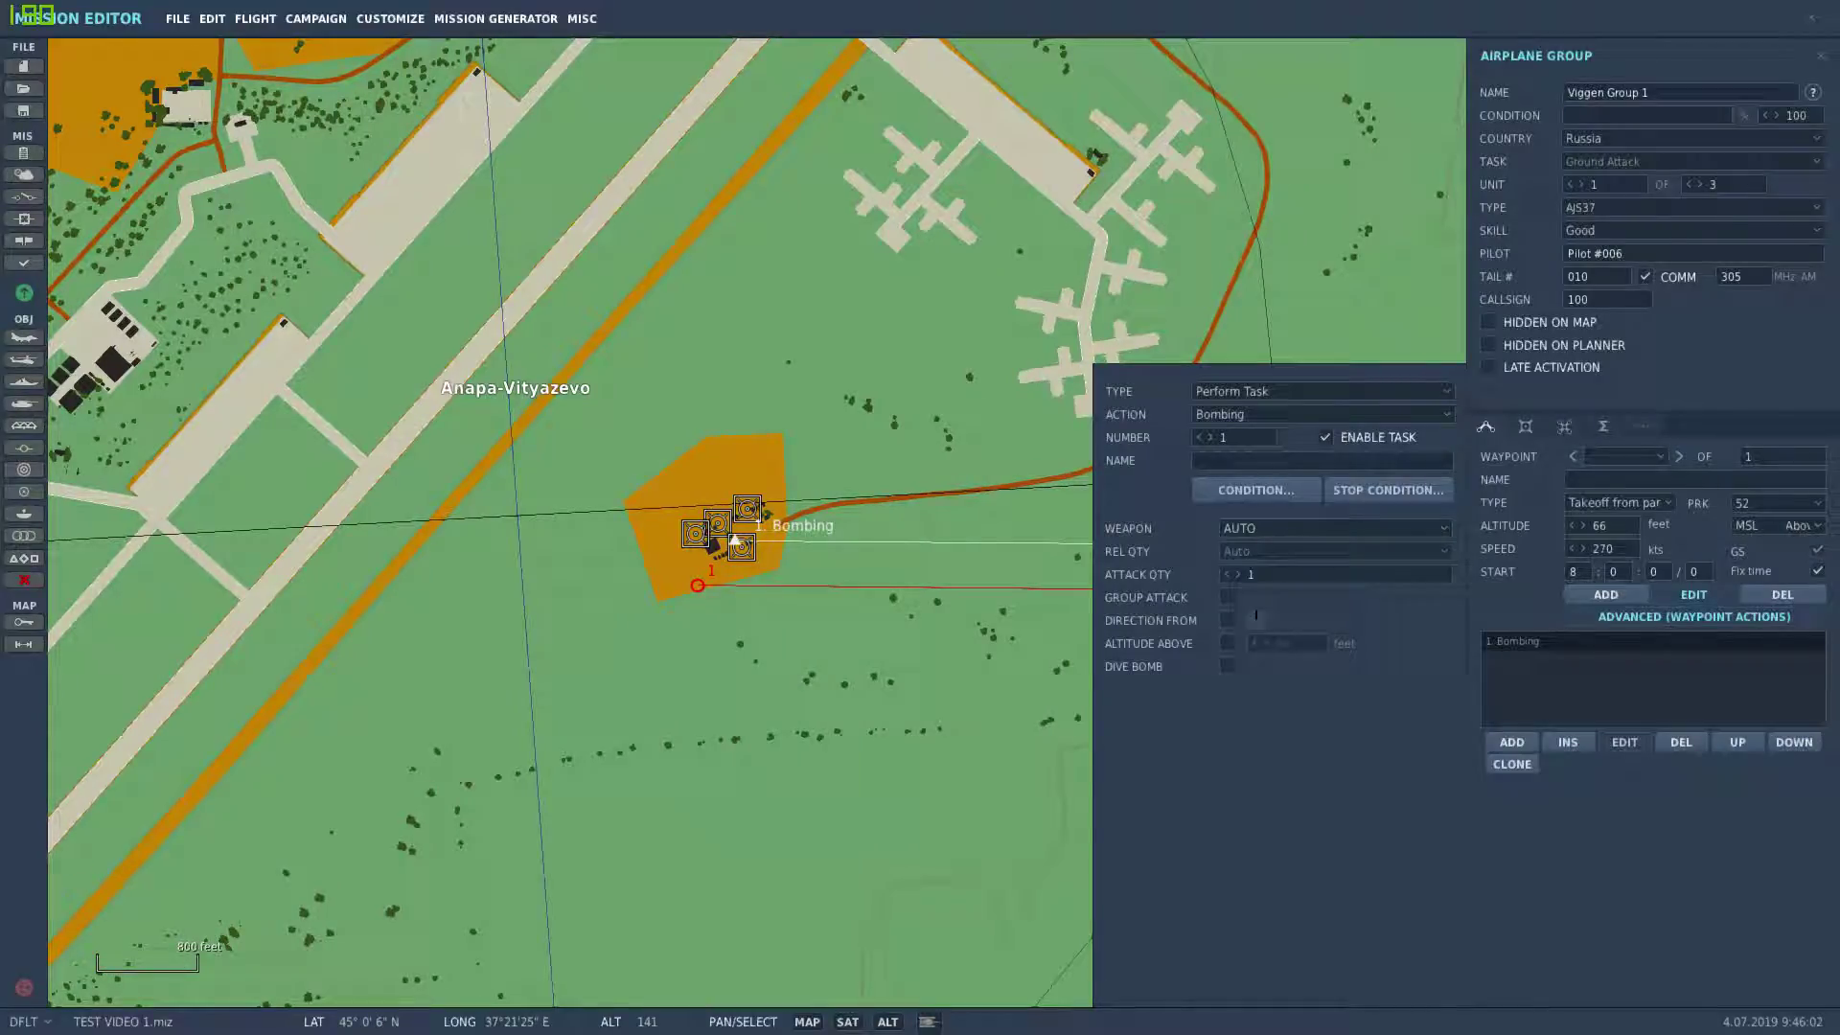
Open the escort waypoint task of the Viggen Escort MiG-29A group at Krymsk to review its settings
{"action": "scroll", "coordinate": [751, 536], "scroll_direction": "down", "scroll_amount": 10}
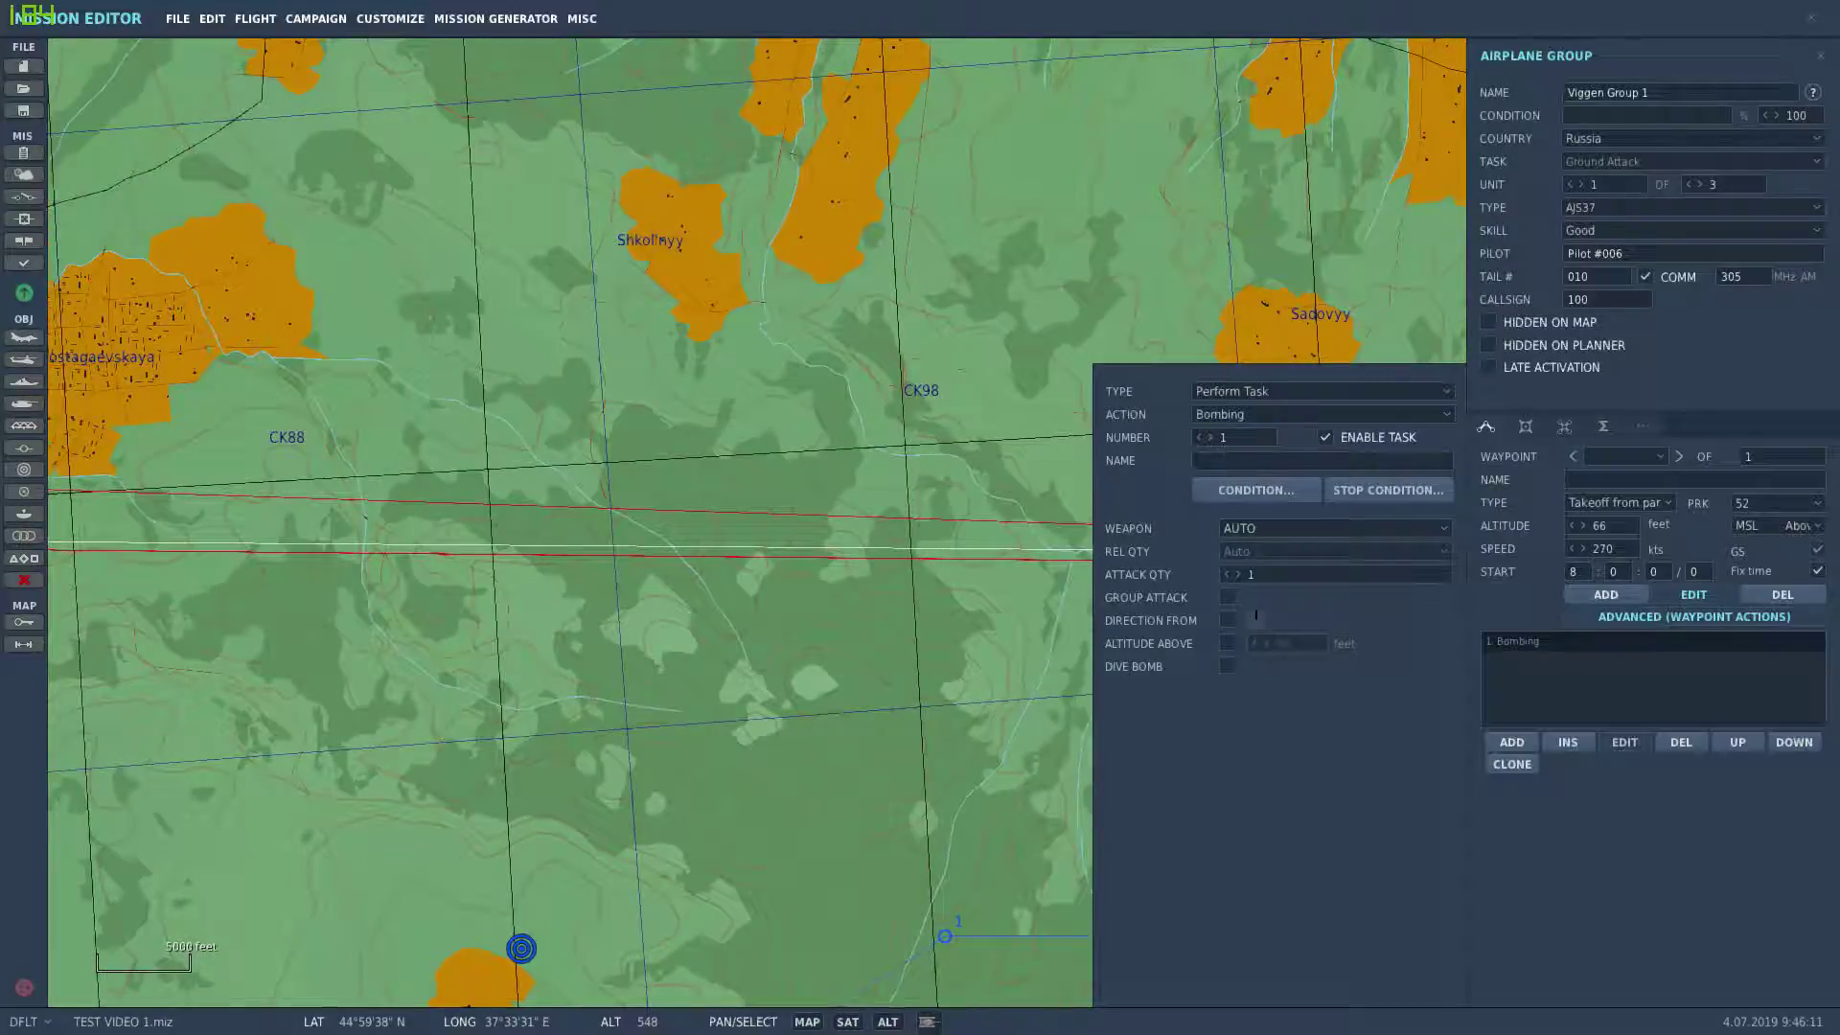
{"action": "scroll", "coordinate": [834, 553], "scroll_direction": "down", "scroll_amount": 5}
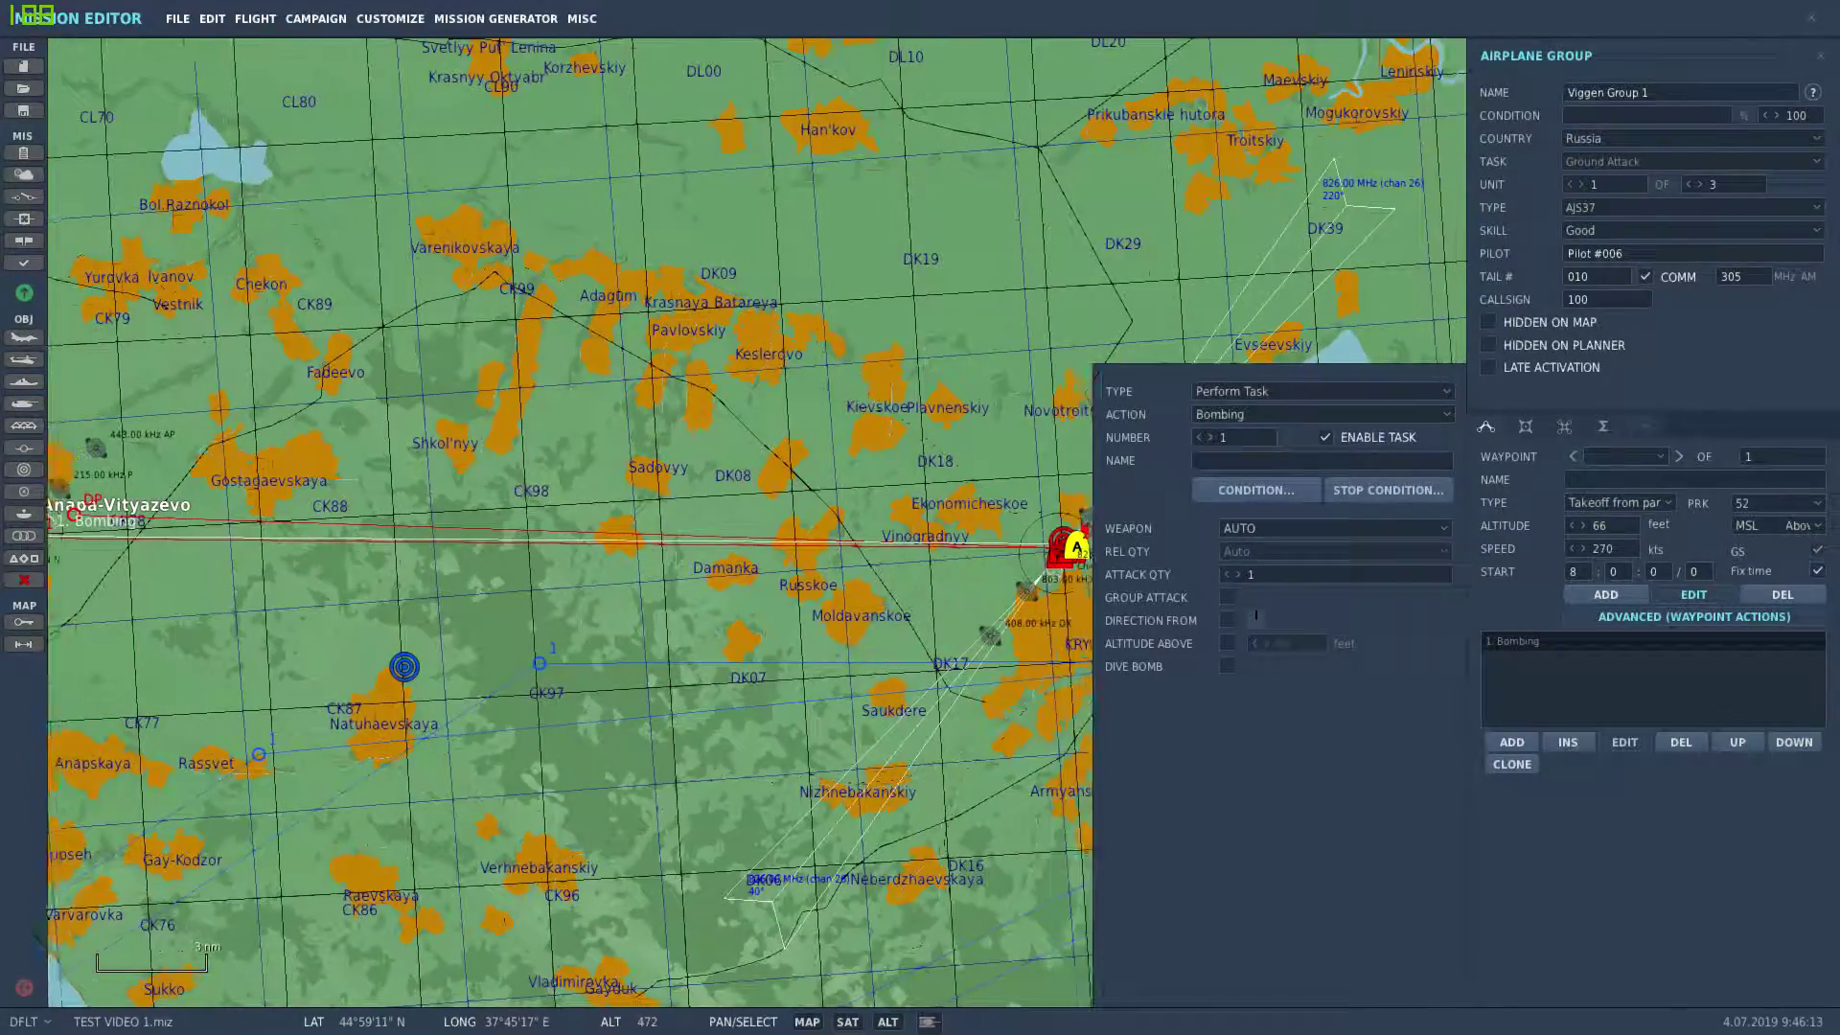
{"action": "scroll", "coordinate": [910, 551], "scroll_direction": "up", "scroll_amount": 3}
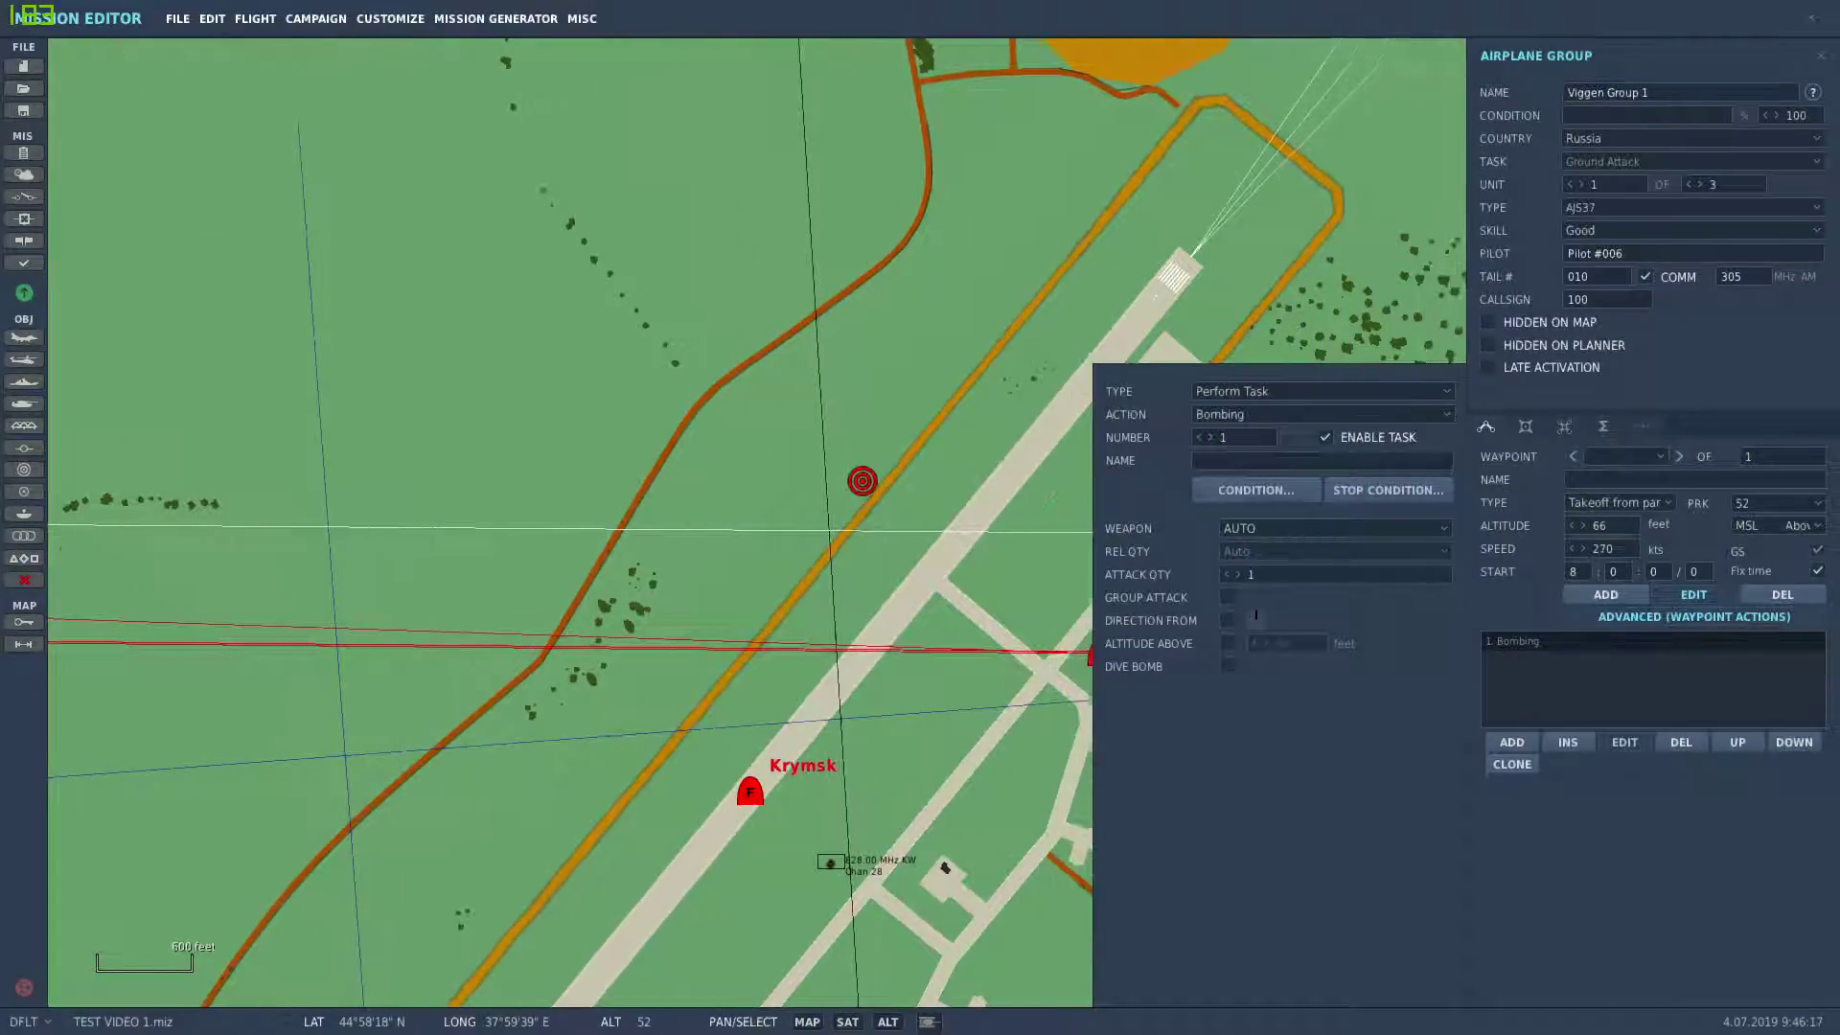
{"action": "scroll", "coordinate": [900, 632], "scroll_direction": "up", "scroll_amount": 3}
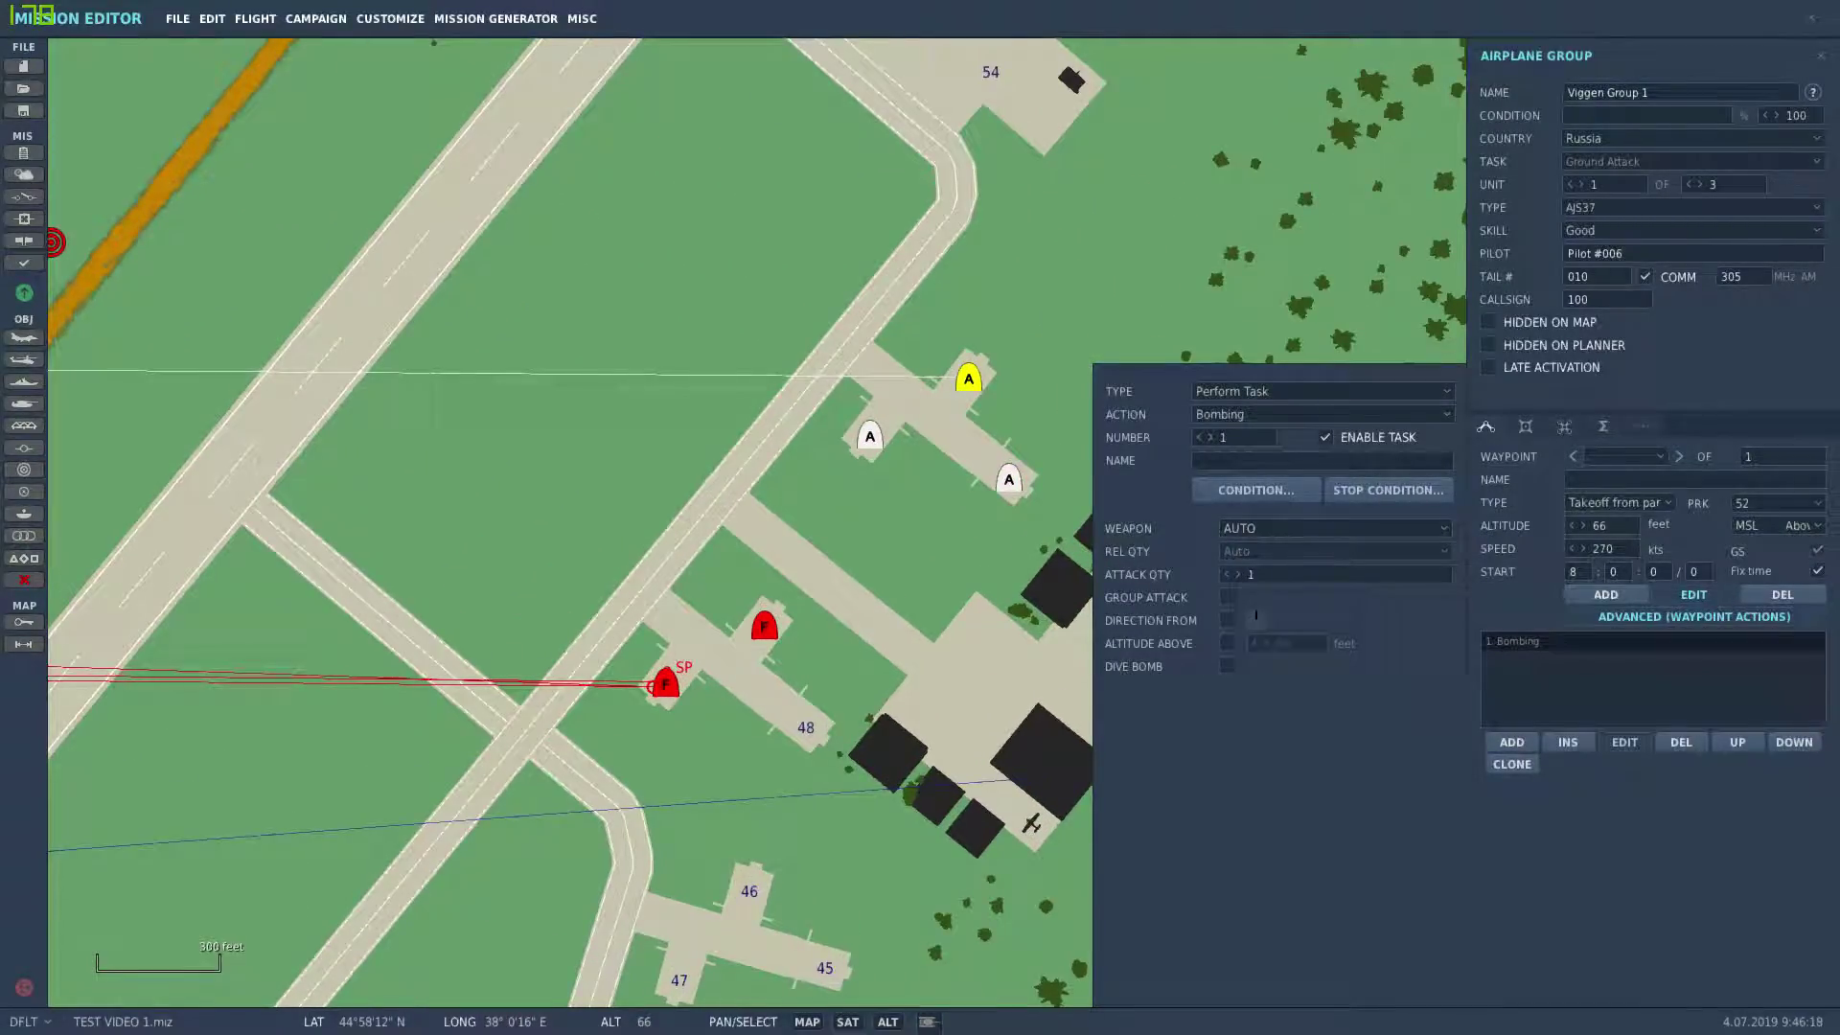
{"action": "left_click", "coordinate": [763, 627]}
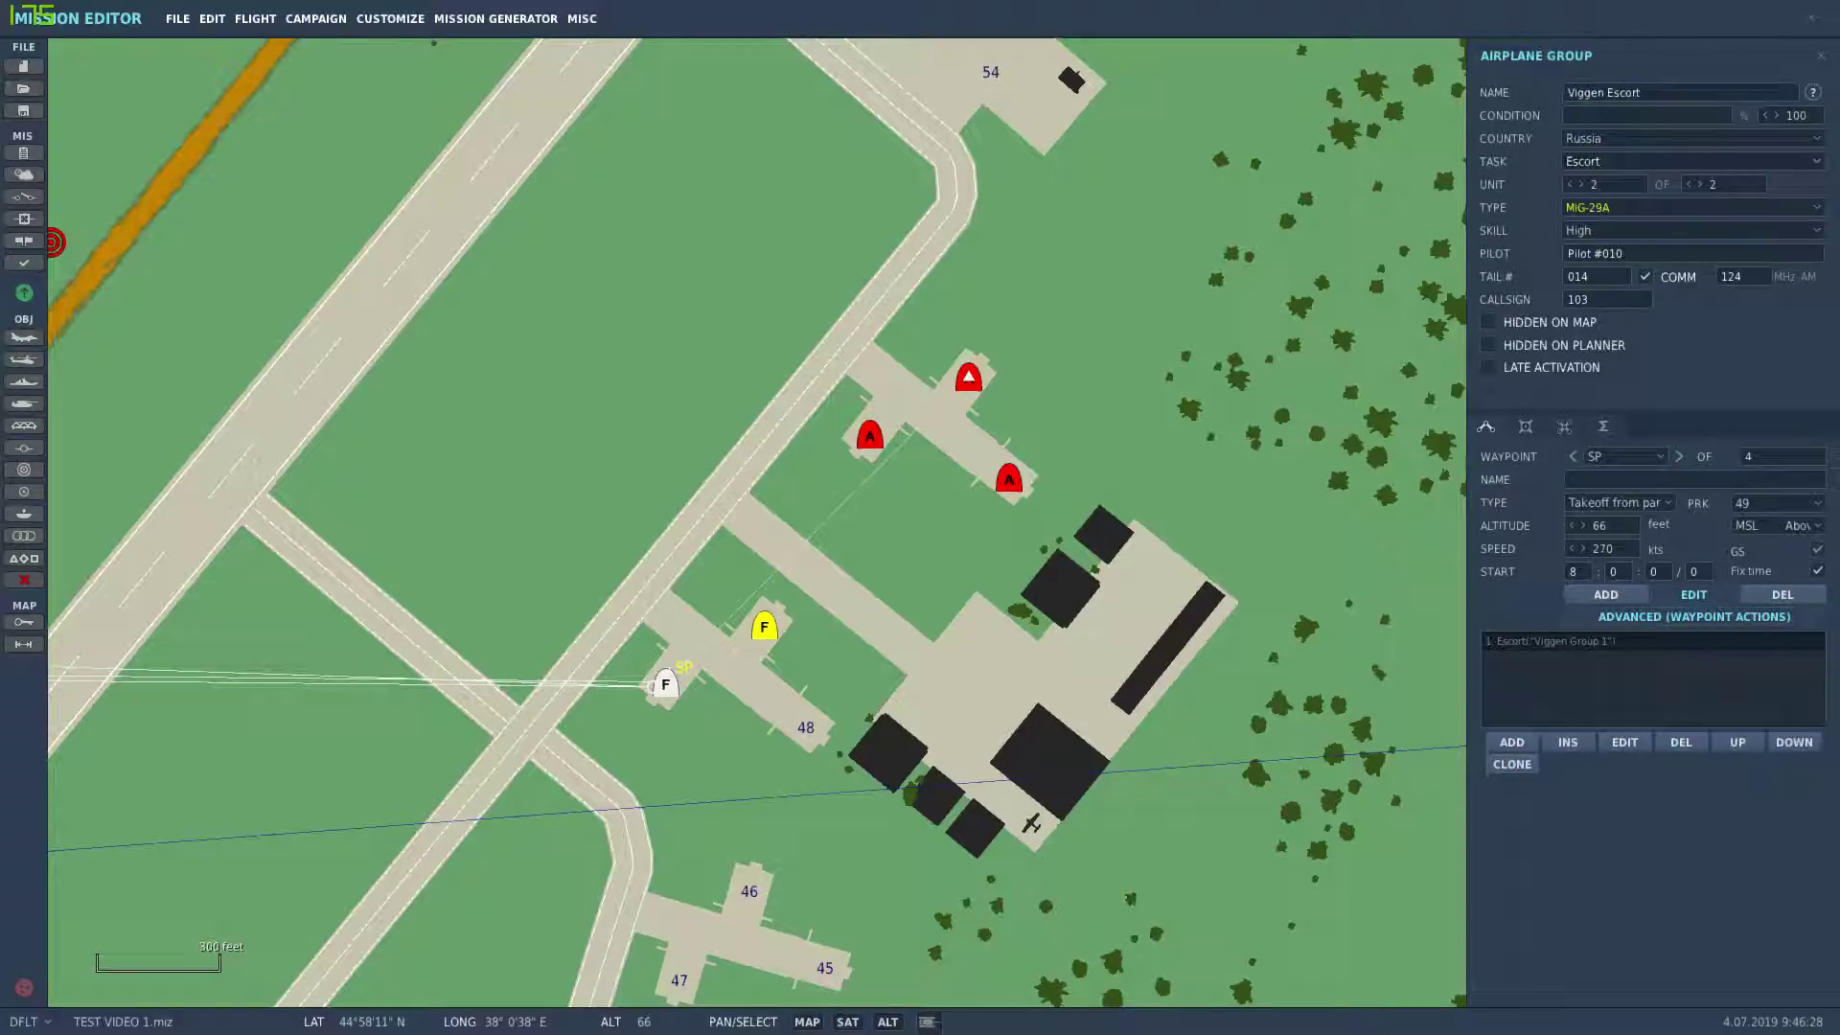
{"action": "left_click", "coordinate": [1624, 741]}
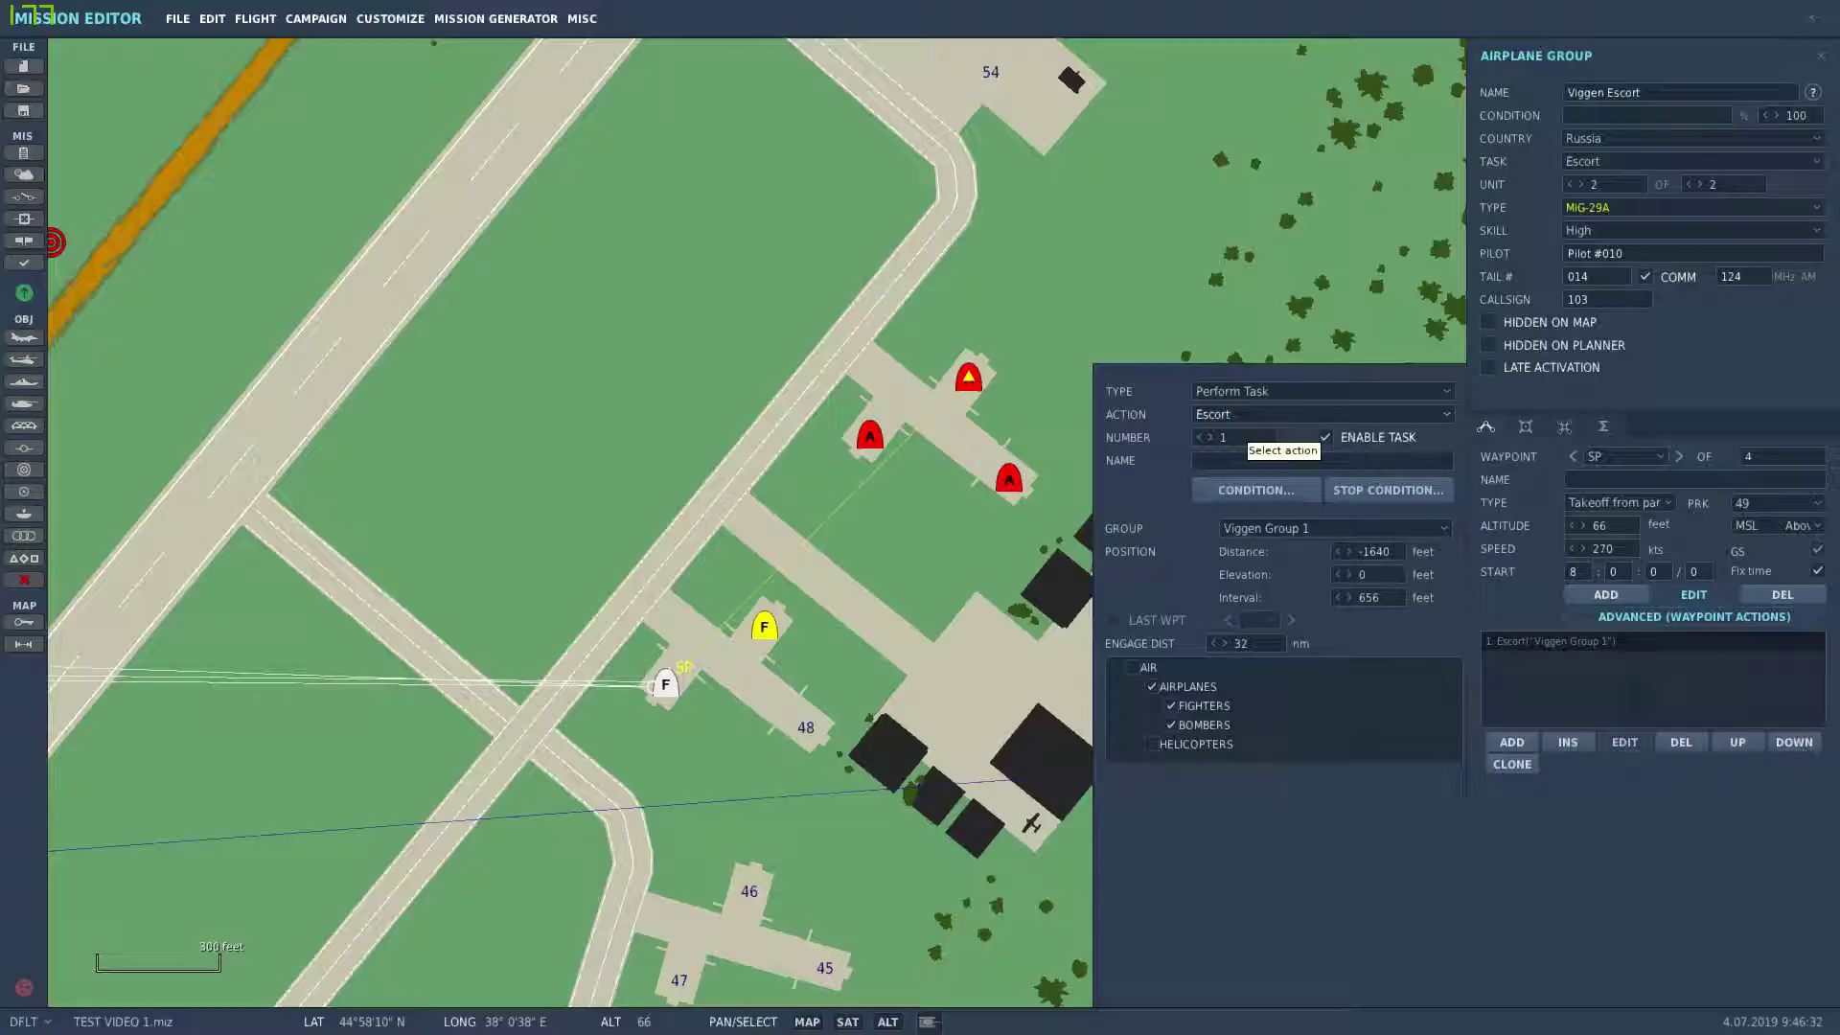
Keep Viggen Group 1 as the group protected by the Viggen Escort flight's escort task
{"action": "left_click", "coordinate": [1332, 528]}
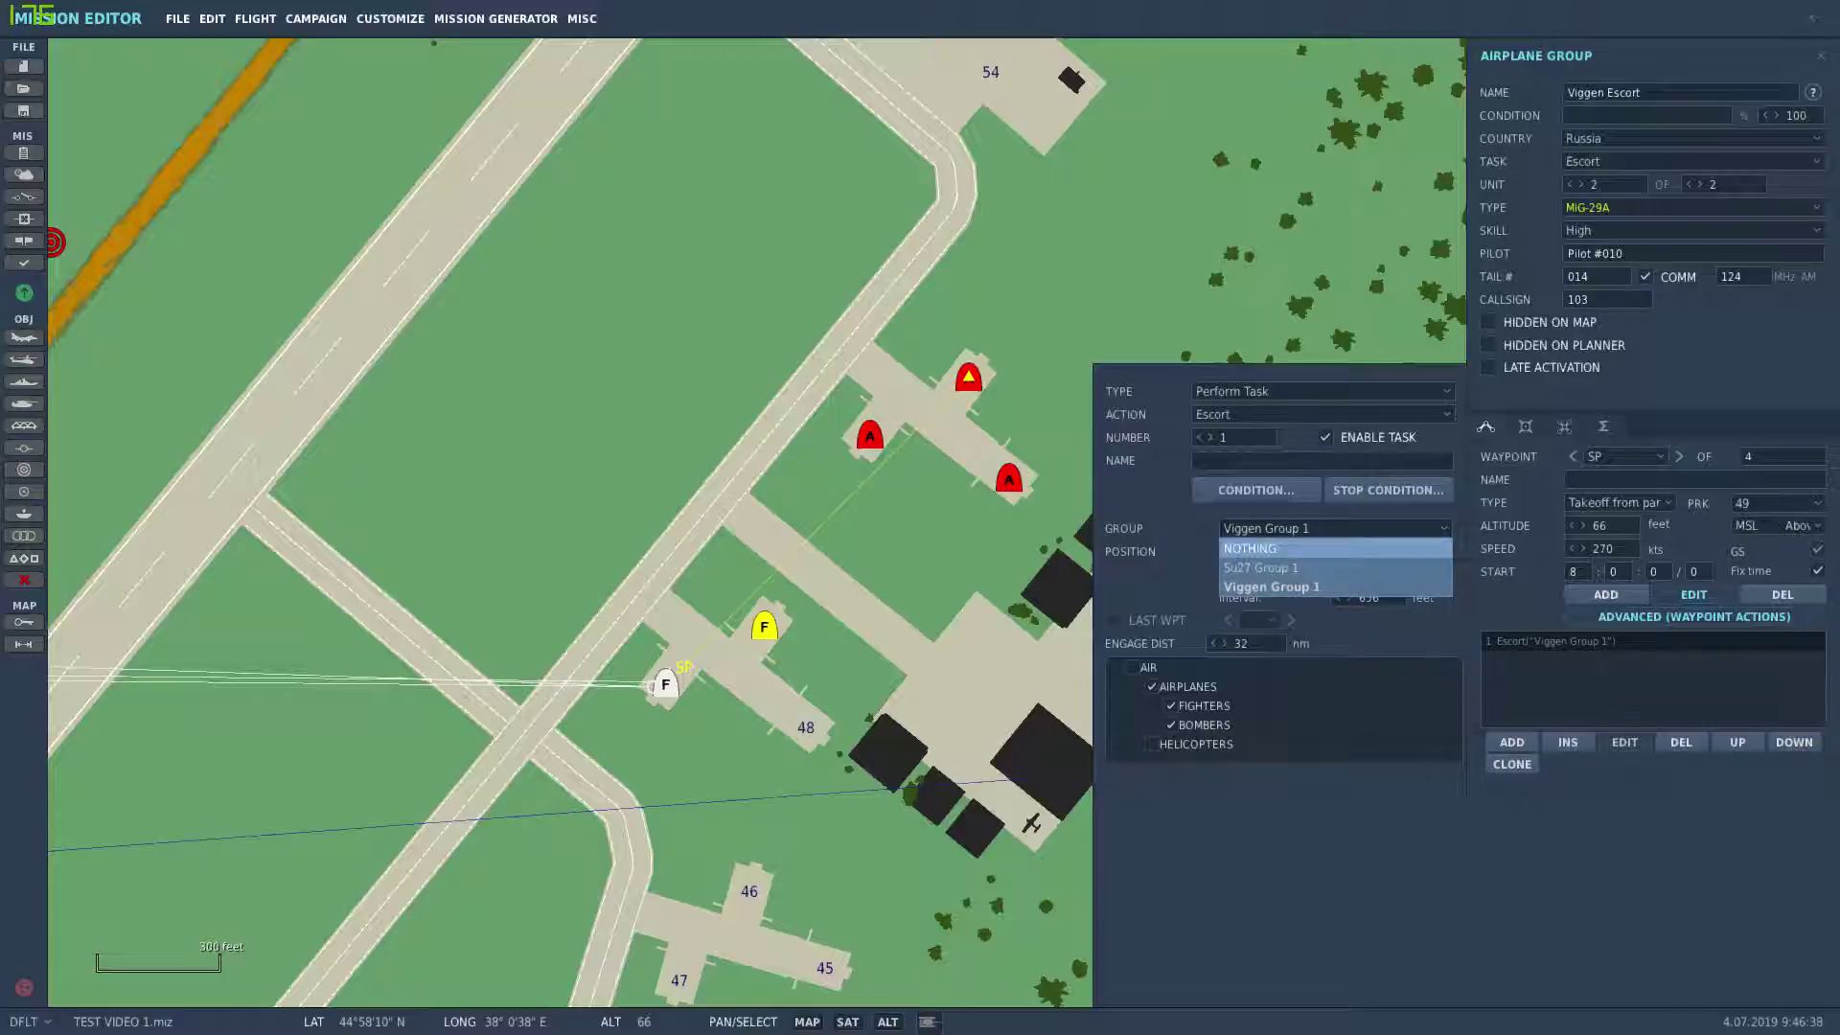
{"action": "left_click", "coordinate": [1271, 588]}
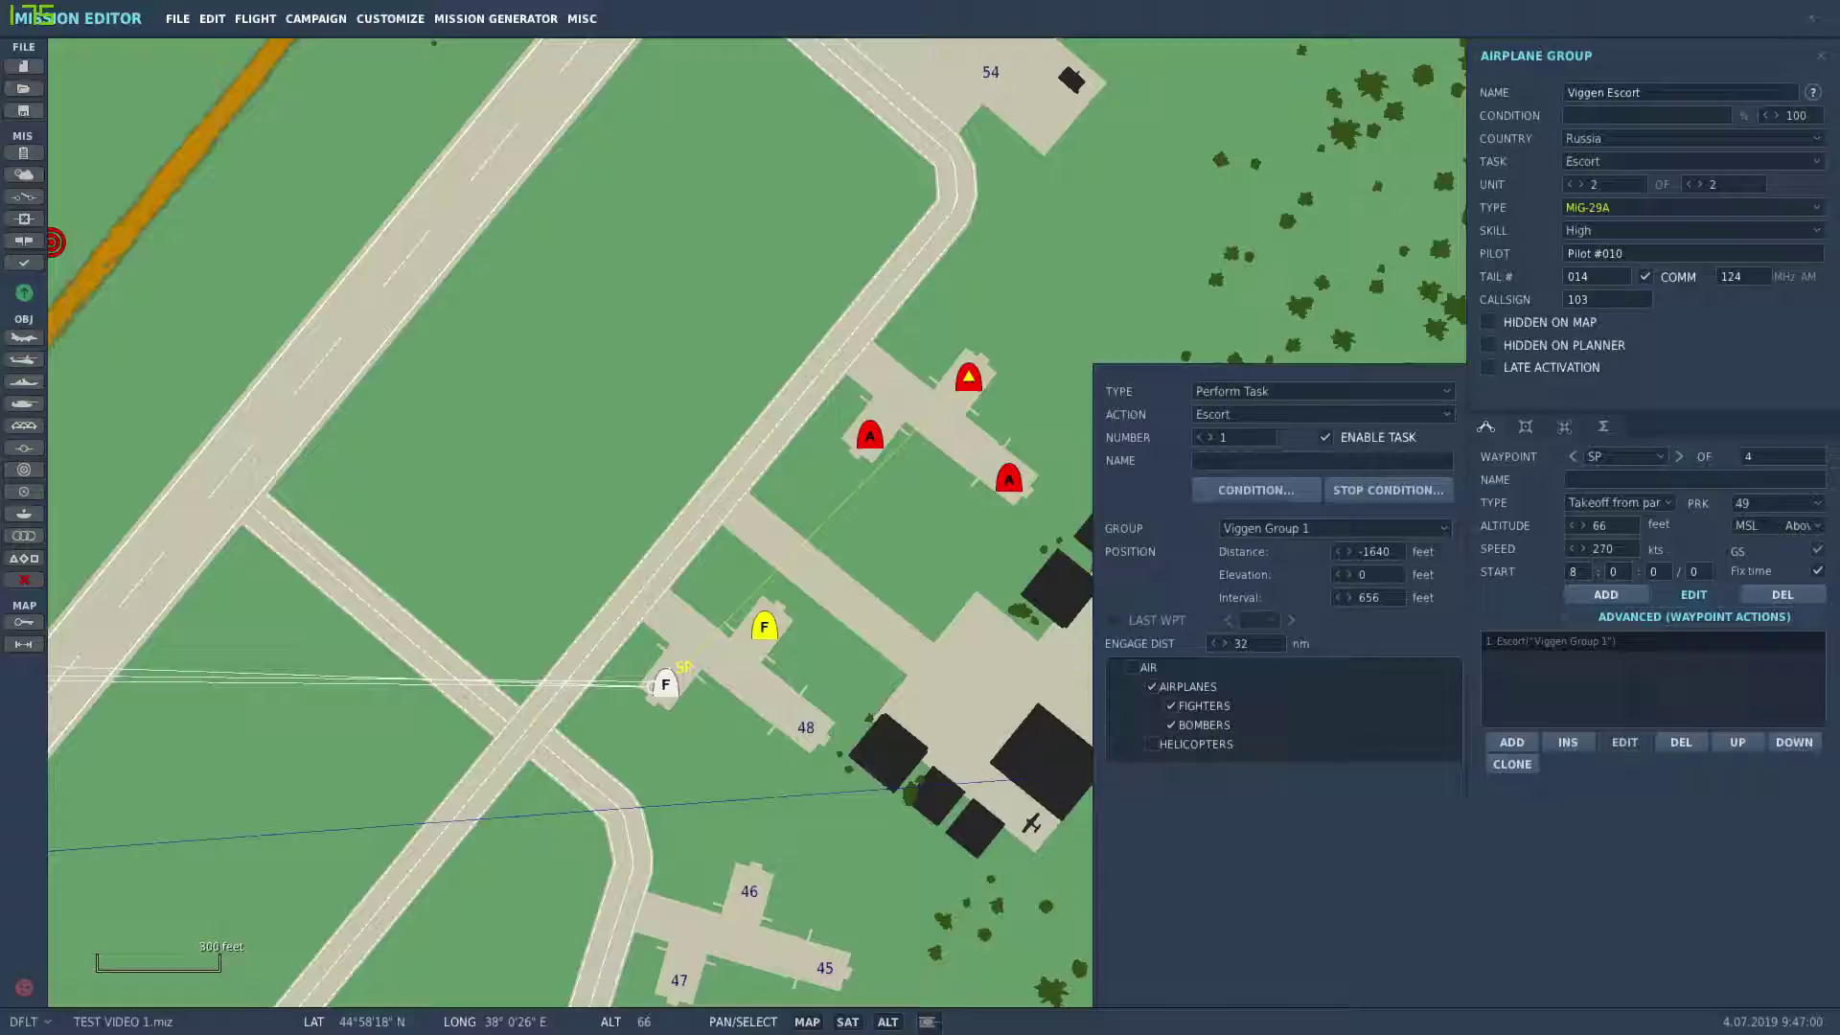
Leave the Viggen Escort group and select Su27 Group 1 on the Krymsk runway
{"action": "left_click", "coordinate": [742, 397]}
{"action": "left_click_drag", "start_coordinate": [557, 668], "coordinate": [644, 668]}
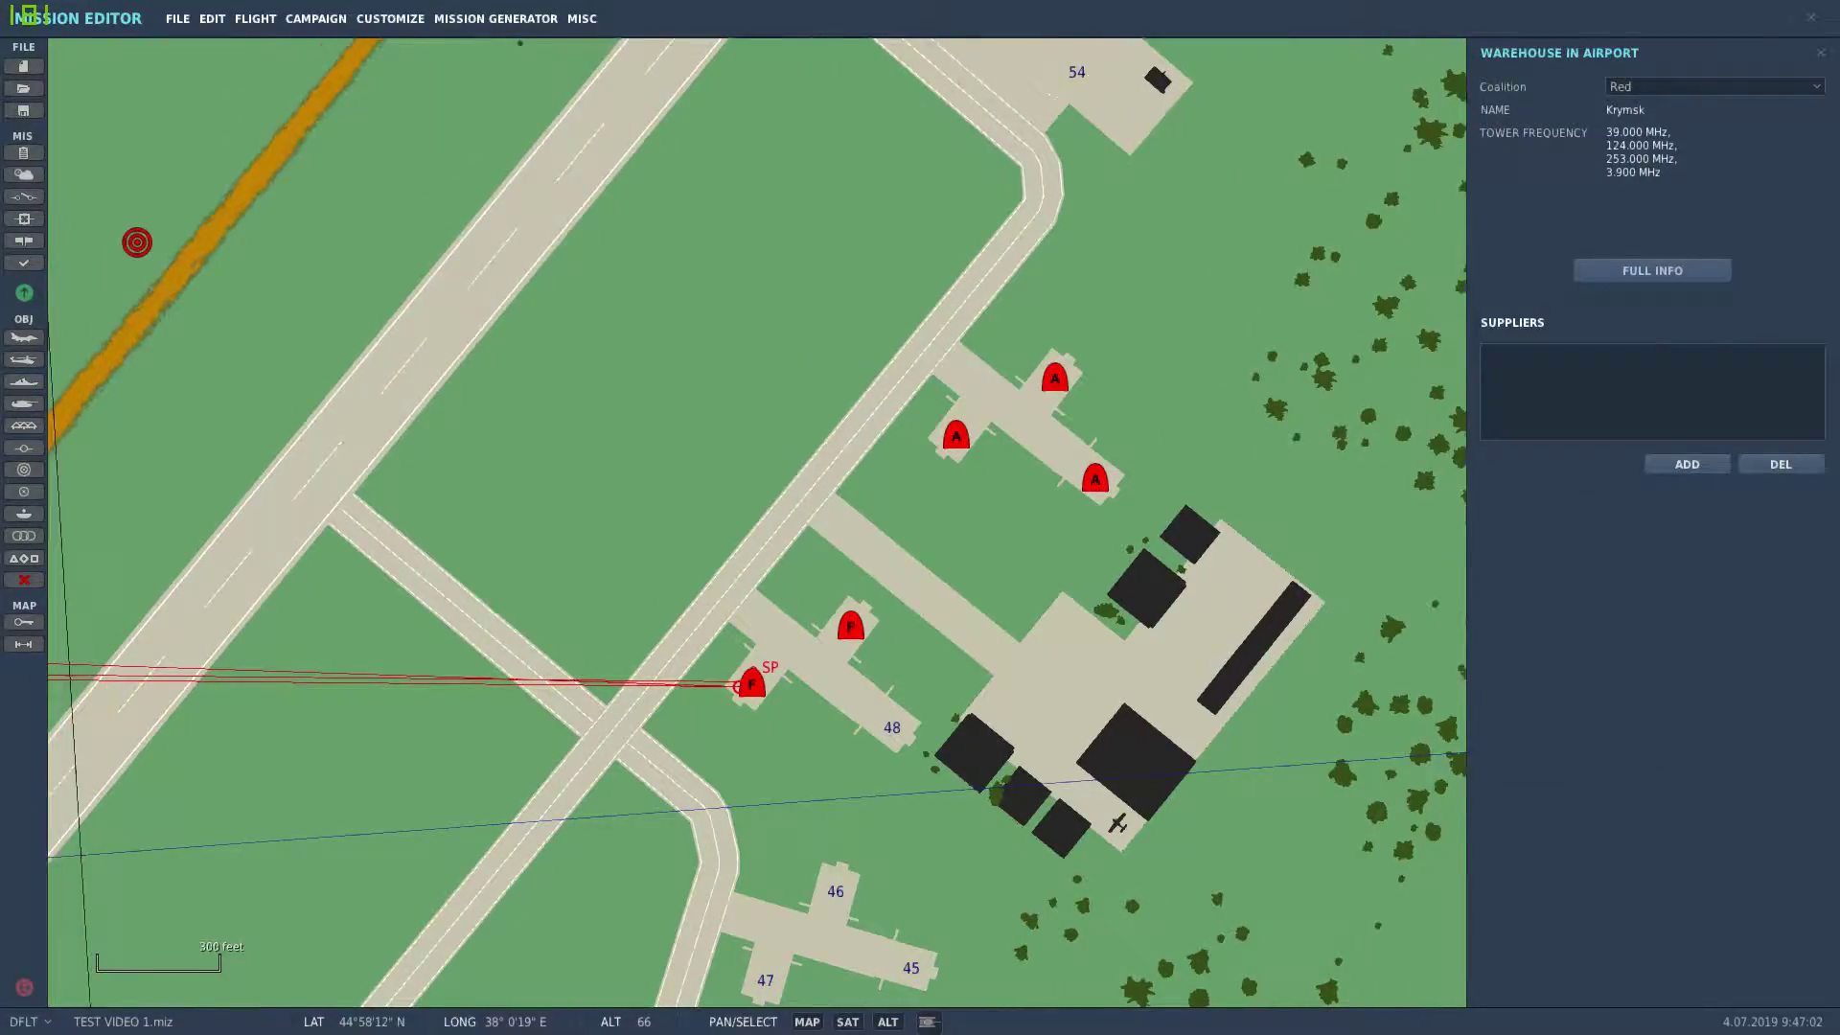
{"action": "left_click_drag", "start_coordinate": [630, 292], "coordinate": [1002, 281]}
{"action": "left_click_drag", "start_coordinate": [580, 278], "coordinate": [580, 211]}
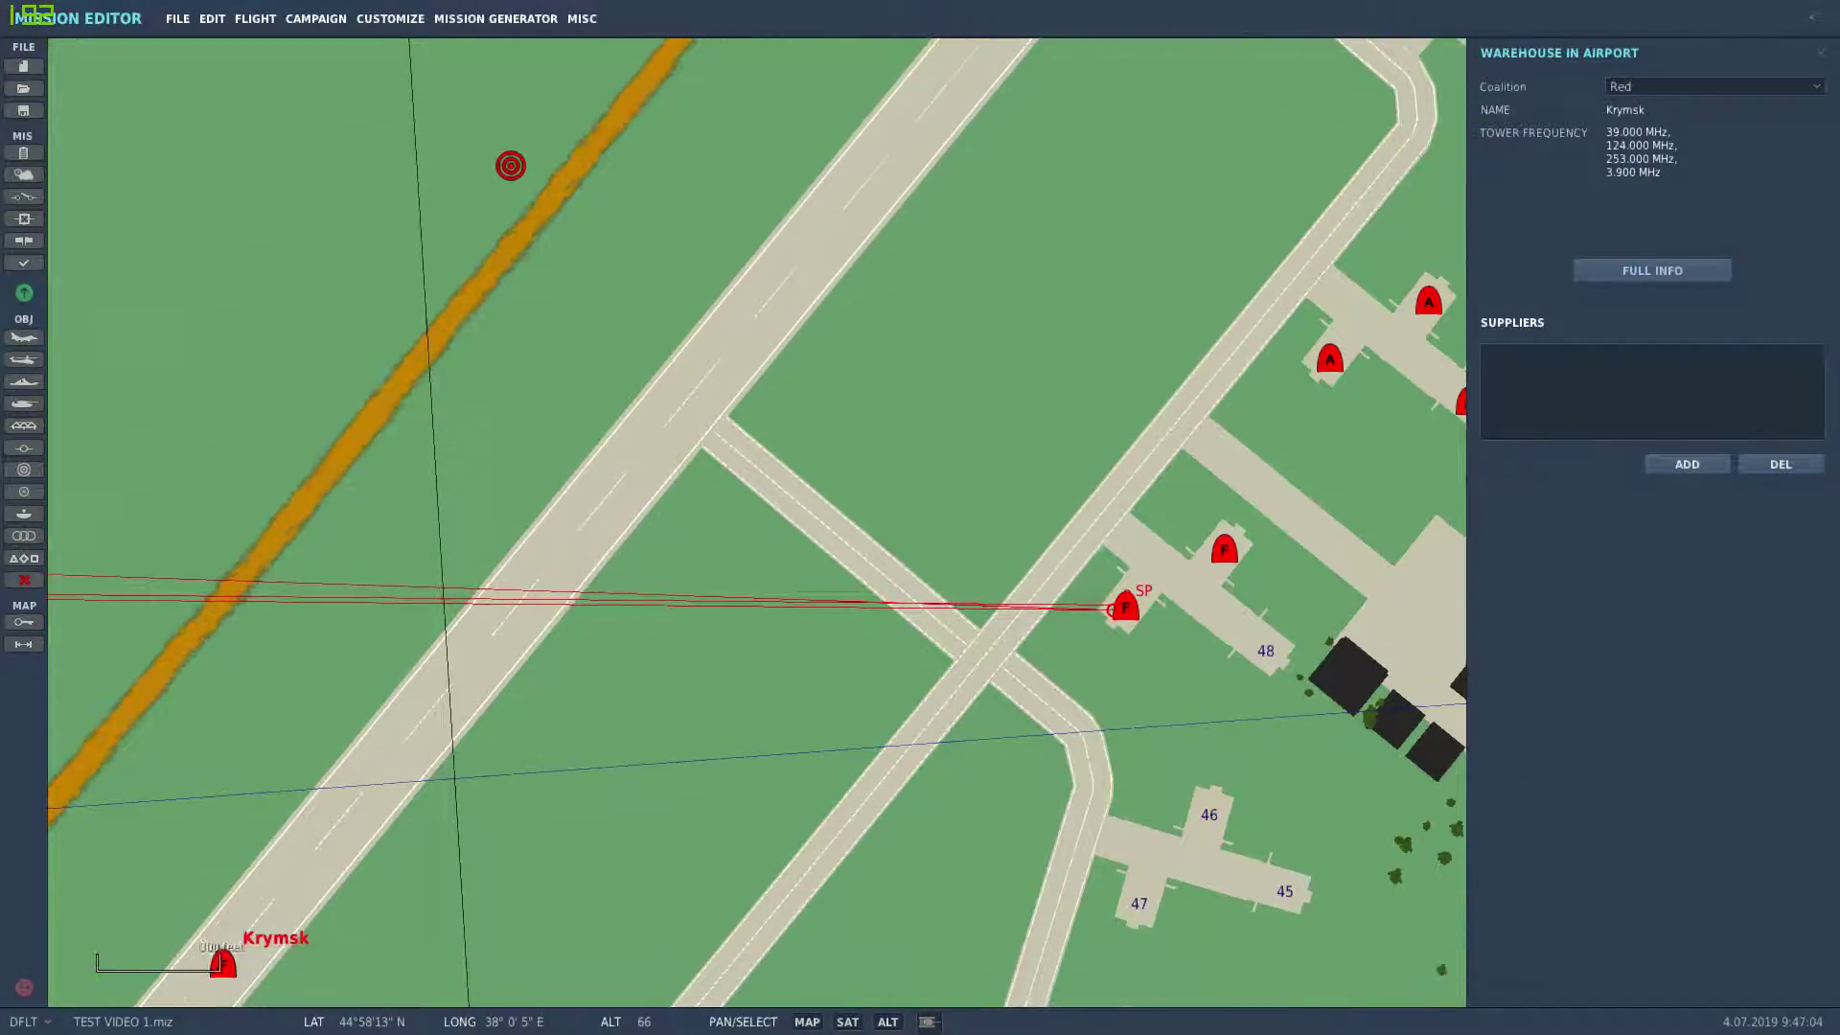
{"action": "key", "text": "Down"}
{"action": "key", "text": "Down"}
{"action": "key", "text": "Down"}
{"action": "key", "text": "Down"}
{"action": "key", "text": "Down"}
{"action": "key", "text": "Down"}
{"action": "key", "text": "Down"}
{"action": "key", "text": "Down"}
{"action": "key", "text": "Down"}
{"action": "key", "text": "Down"}
{"action": "key", "text": "Down"}
{"action": "key", "text": "Down"}
{"action": "key", "text": "Down"}
{"action": "key", "text": "Down"}
{"action": "key", "text": "Down"}
{"action": "key", "text": "Down"}
{"action": "key", "text": "Down"}
{"action": "key", "text": "Down"}
{"action": "key", "text": "Down"}
{"action": "key", "text": "Down"}
{"action": "left_click", "coordinate": [224, 773]}
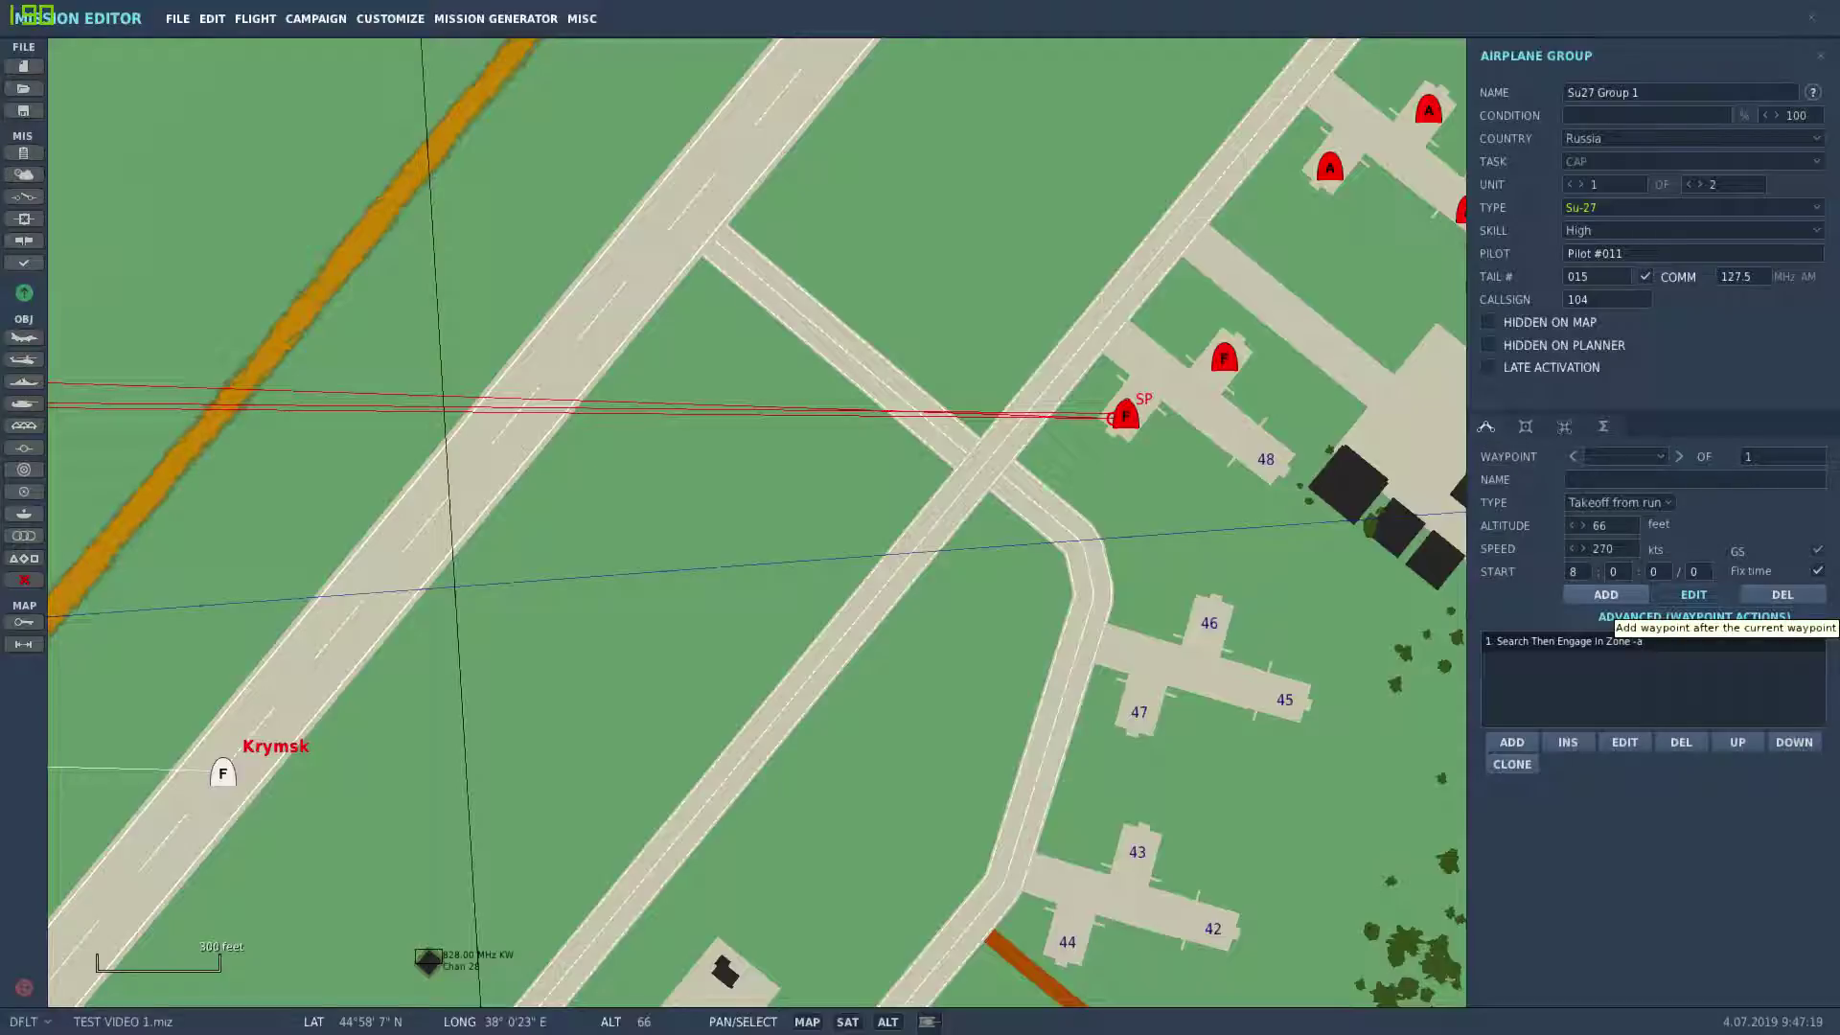
{"action": "left_click", "coordinate": [1604, 594]}
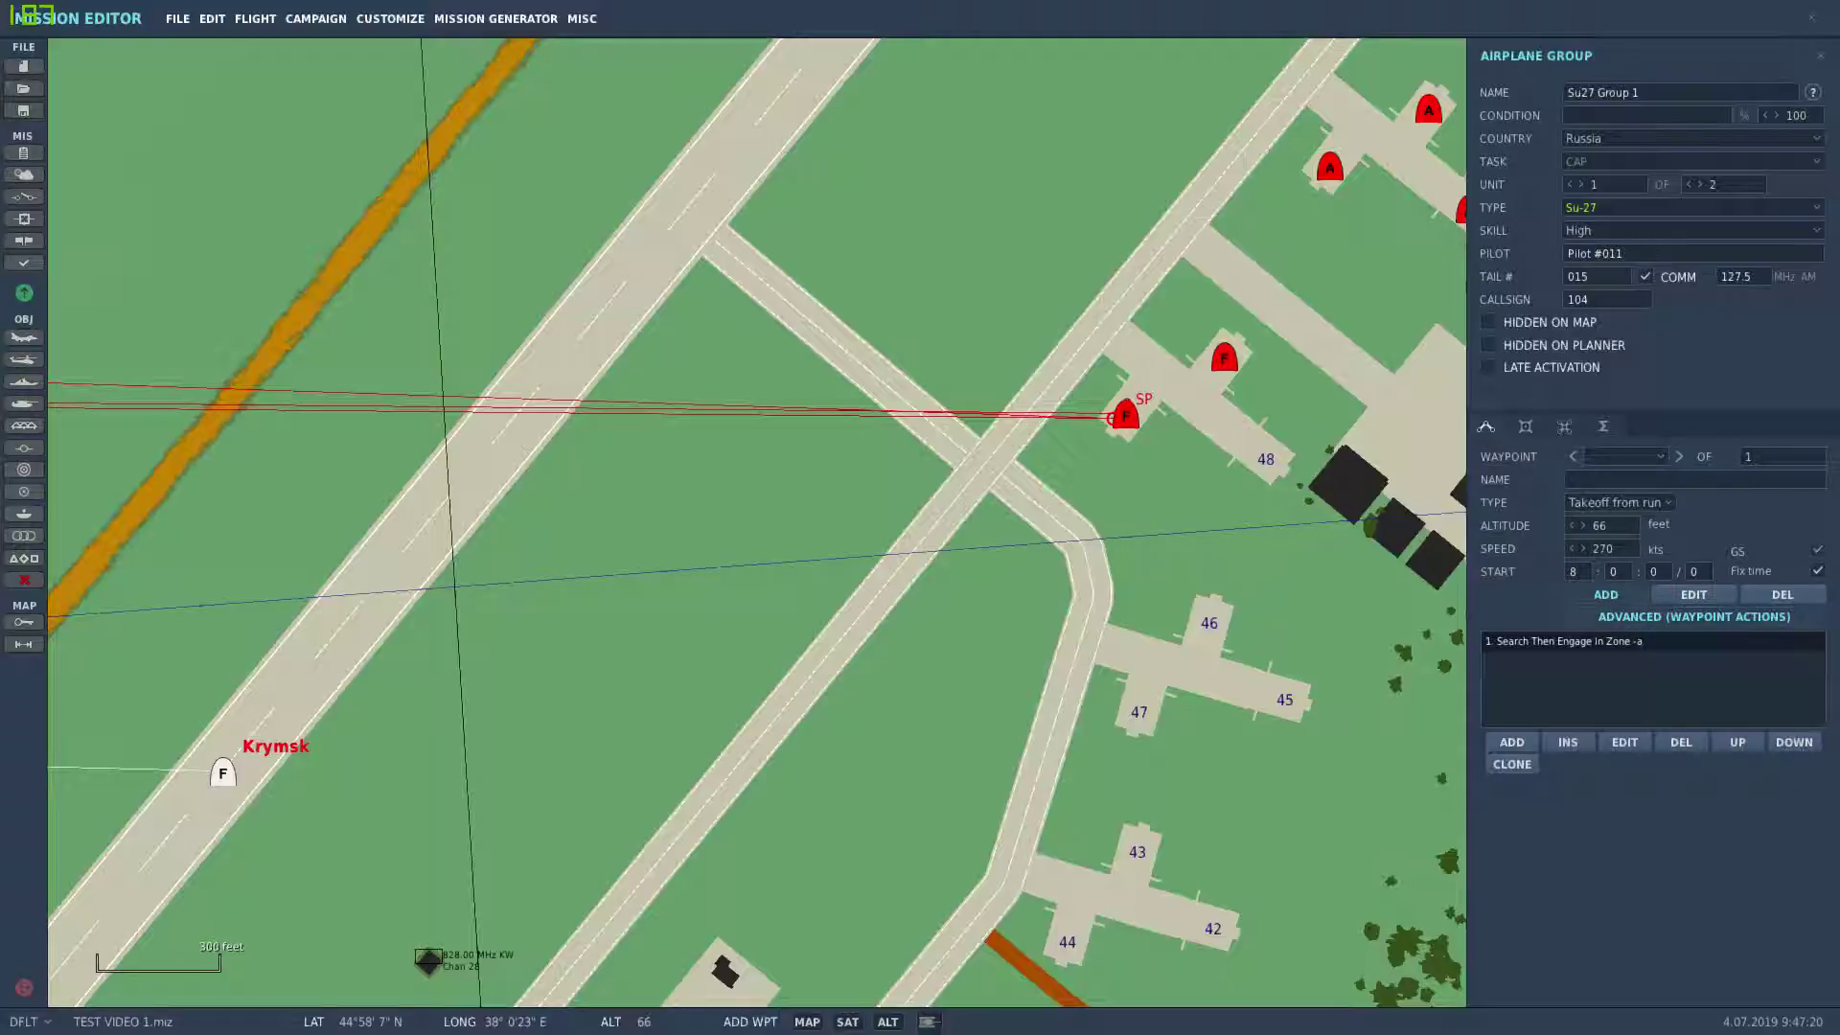
{"action": "scroll", "coordinate": [845, 757], "scroll_direction": "down", "scroll_amount": 3}
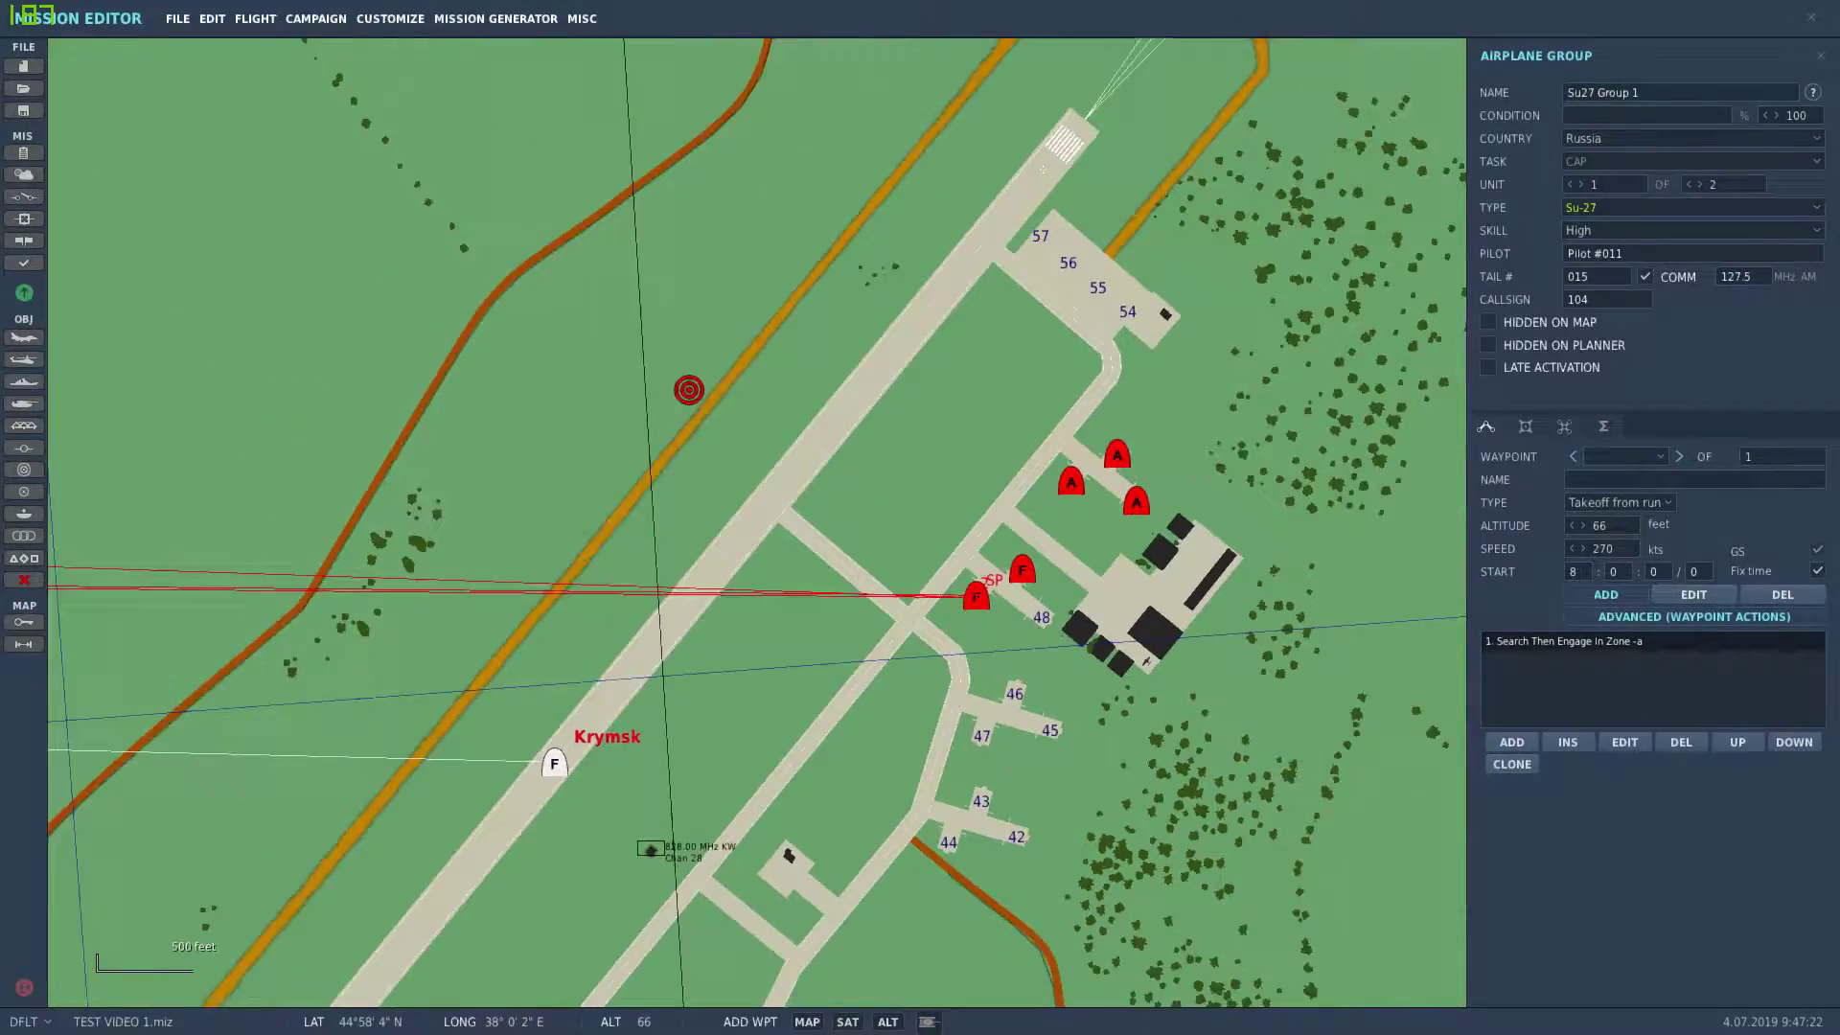
{"action": "scroll", "coordinate": [845, 757], "scroll_direction": "down", "scroll_amount": 1}
{"action": "right_click_drag", "start_coordinate": [720, 801], "coordinate": [922, 794]}
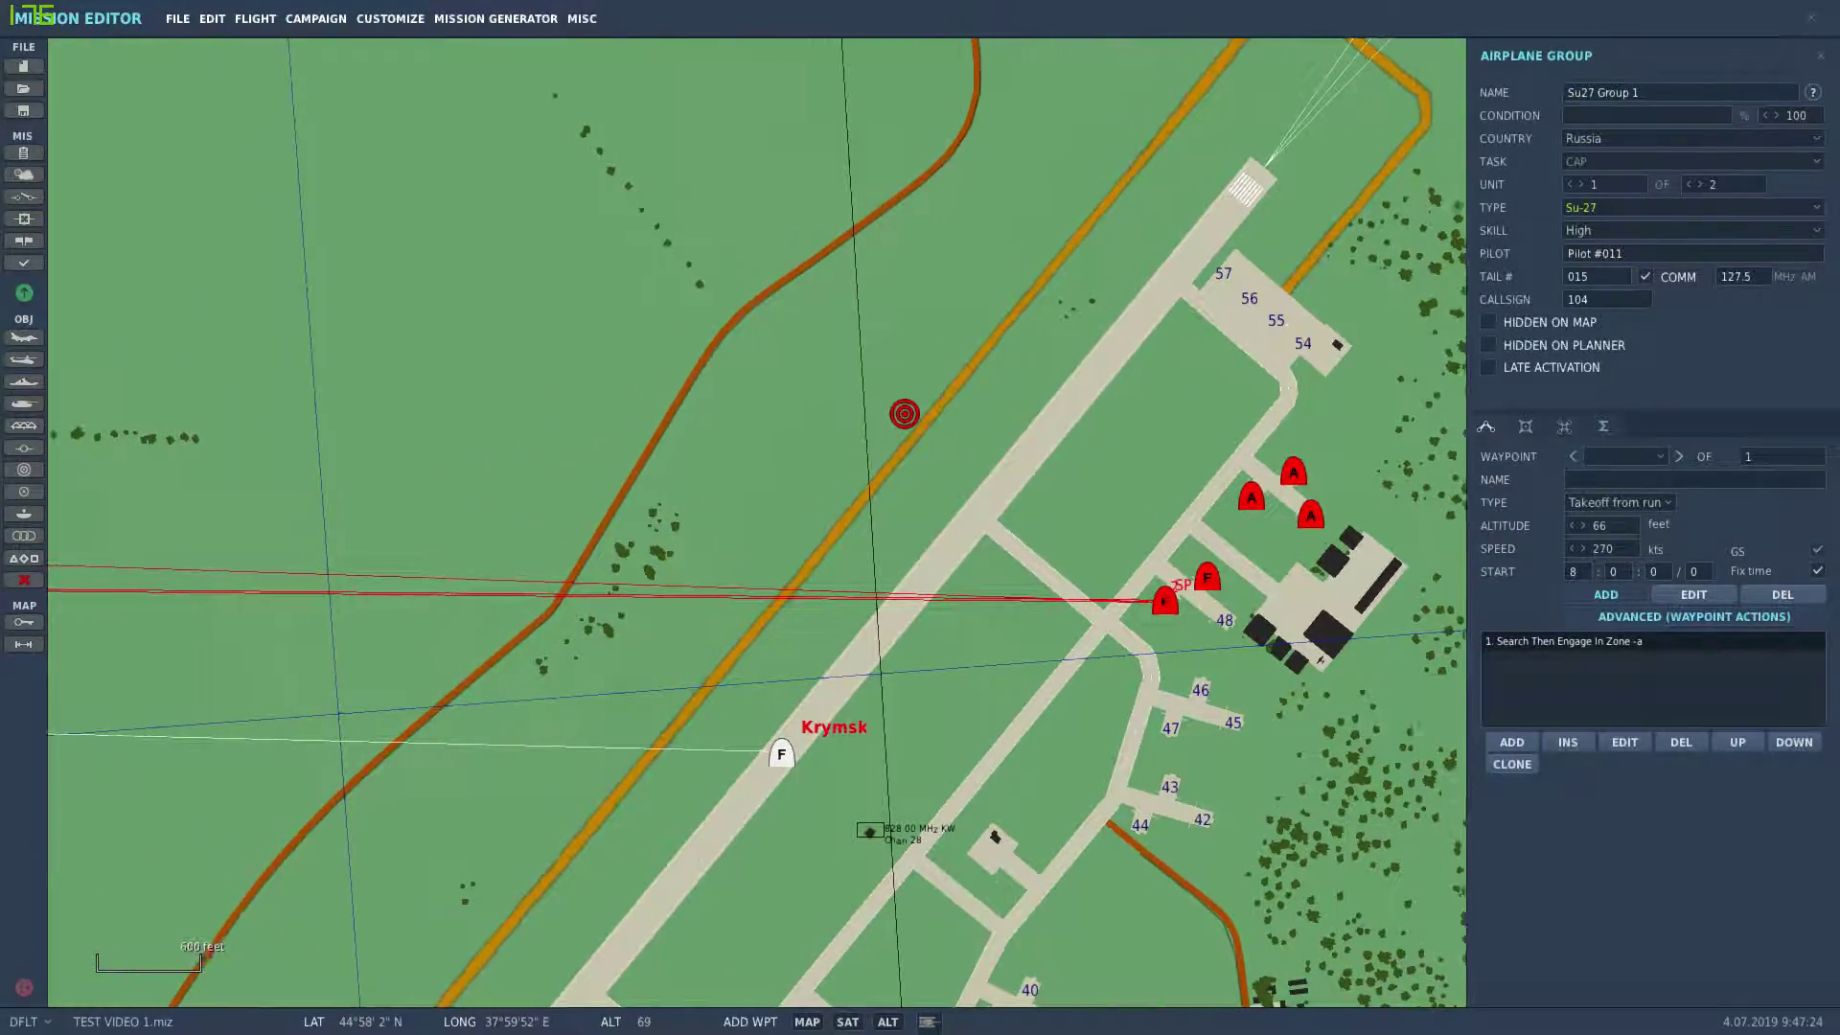
{"action": "scroll", "coordinate": [934, 603], "scroll_direction": "down", "scroll_amount": 4}
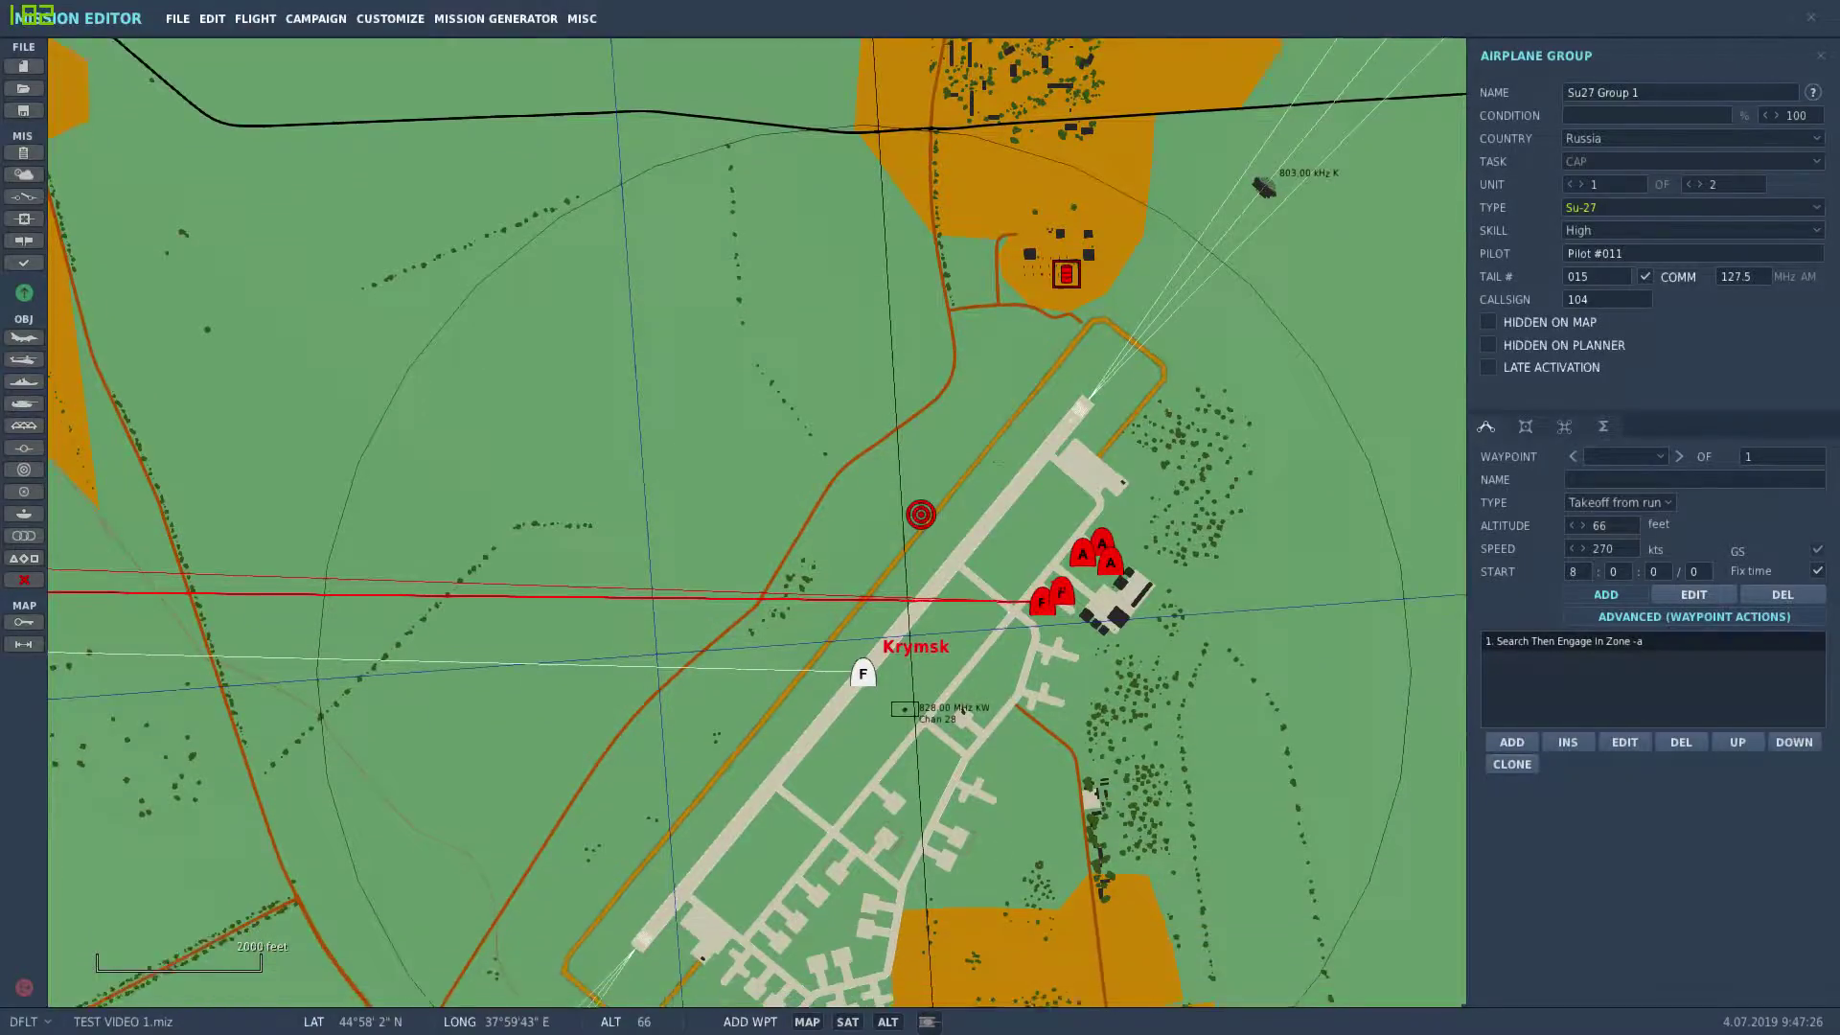
{"action": "key", "text": "Down"}
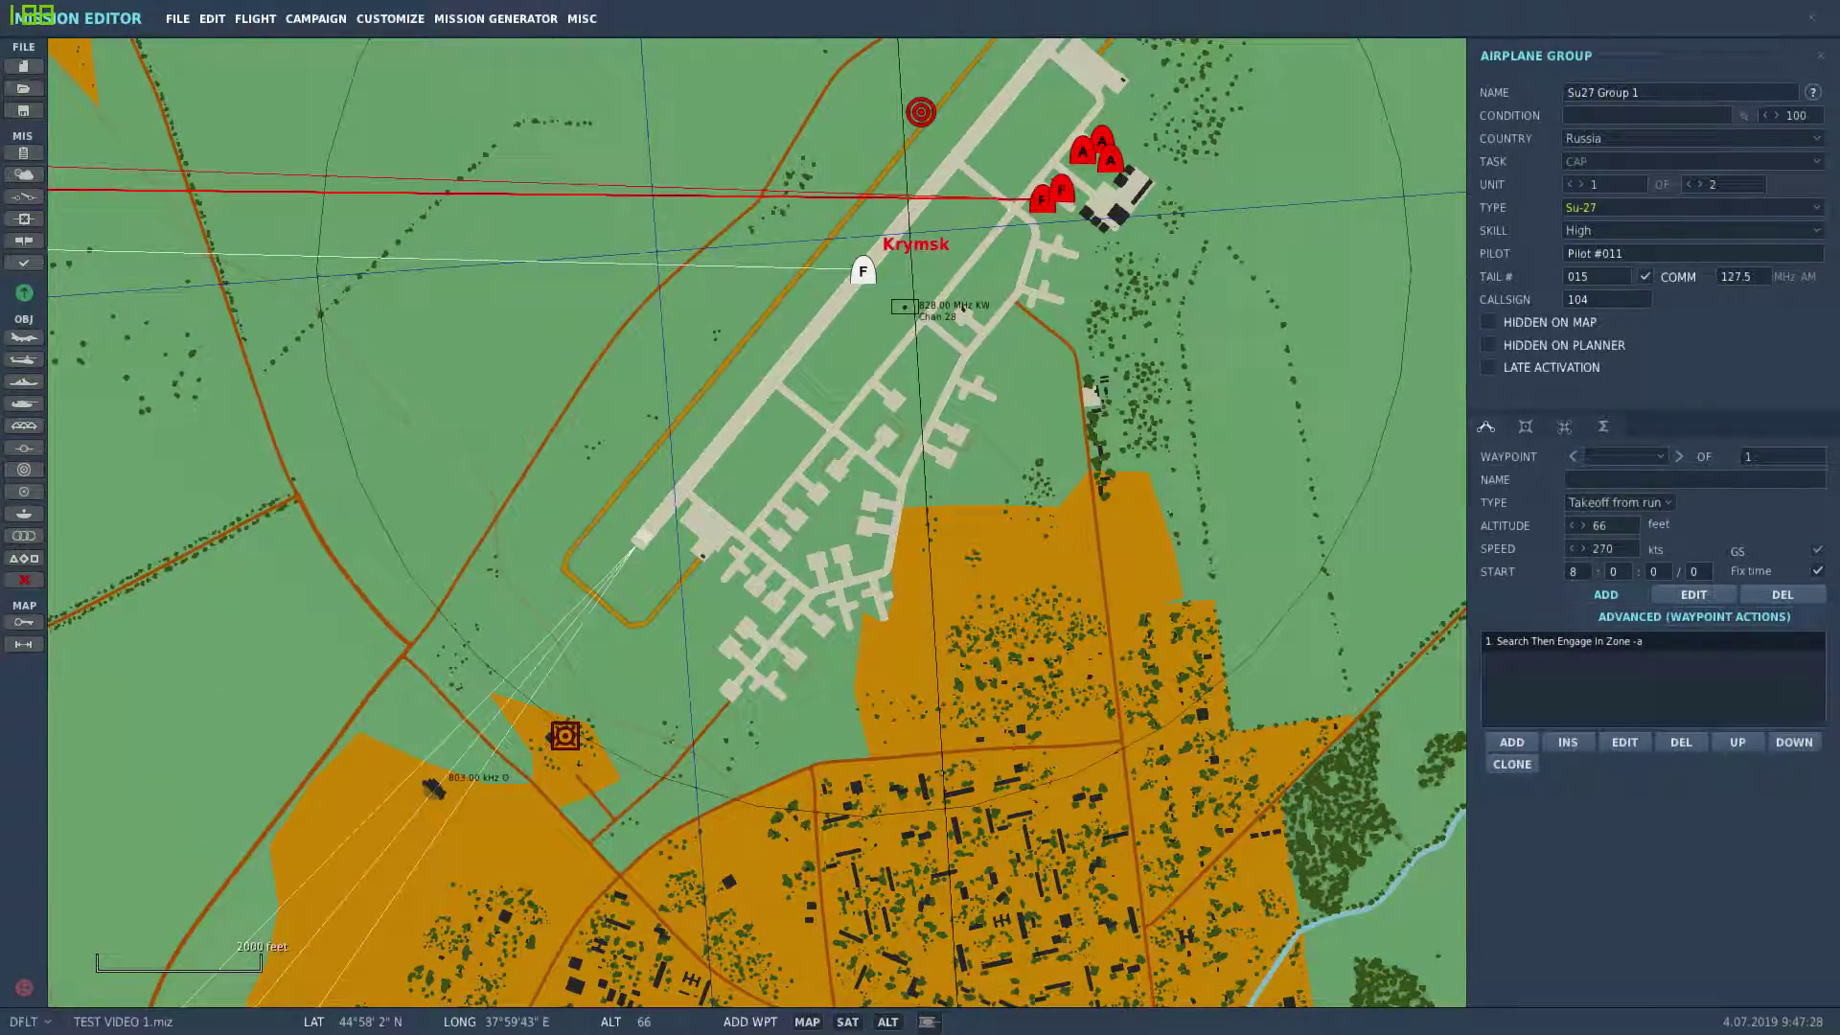
{"action": "scroll", "coordinate": [872, 784], "scroll_direction": "down", "scroll_amount": 5}
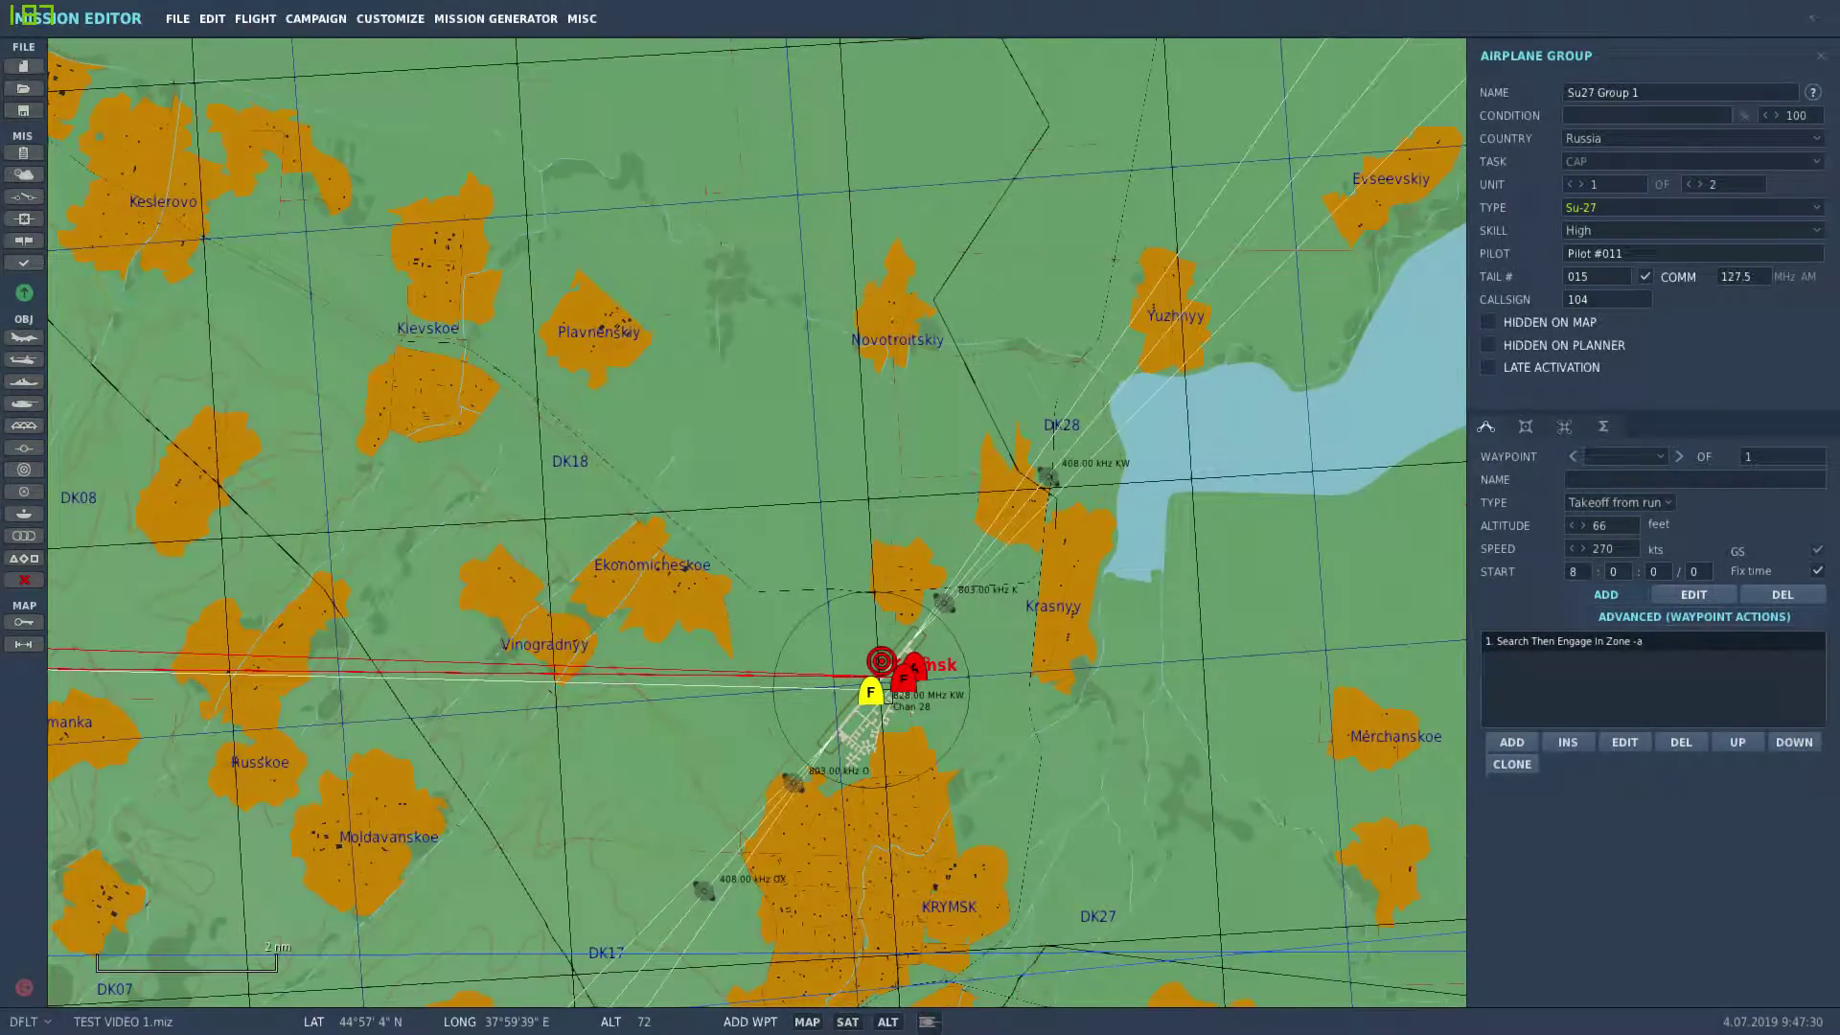
{"action": "scroll", "coordinate": [875, 784], "scroll_direction": "down", "scroll_amount": 5}
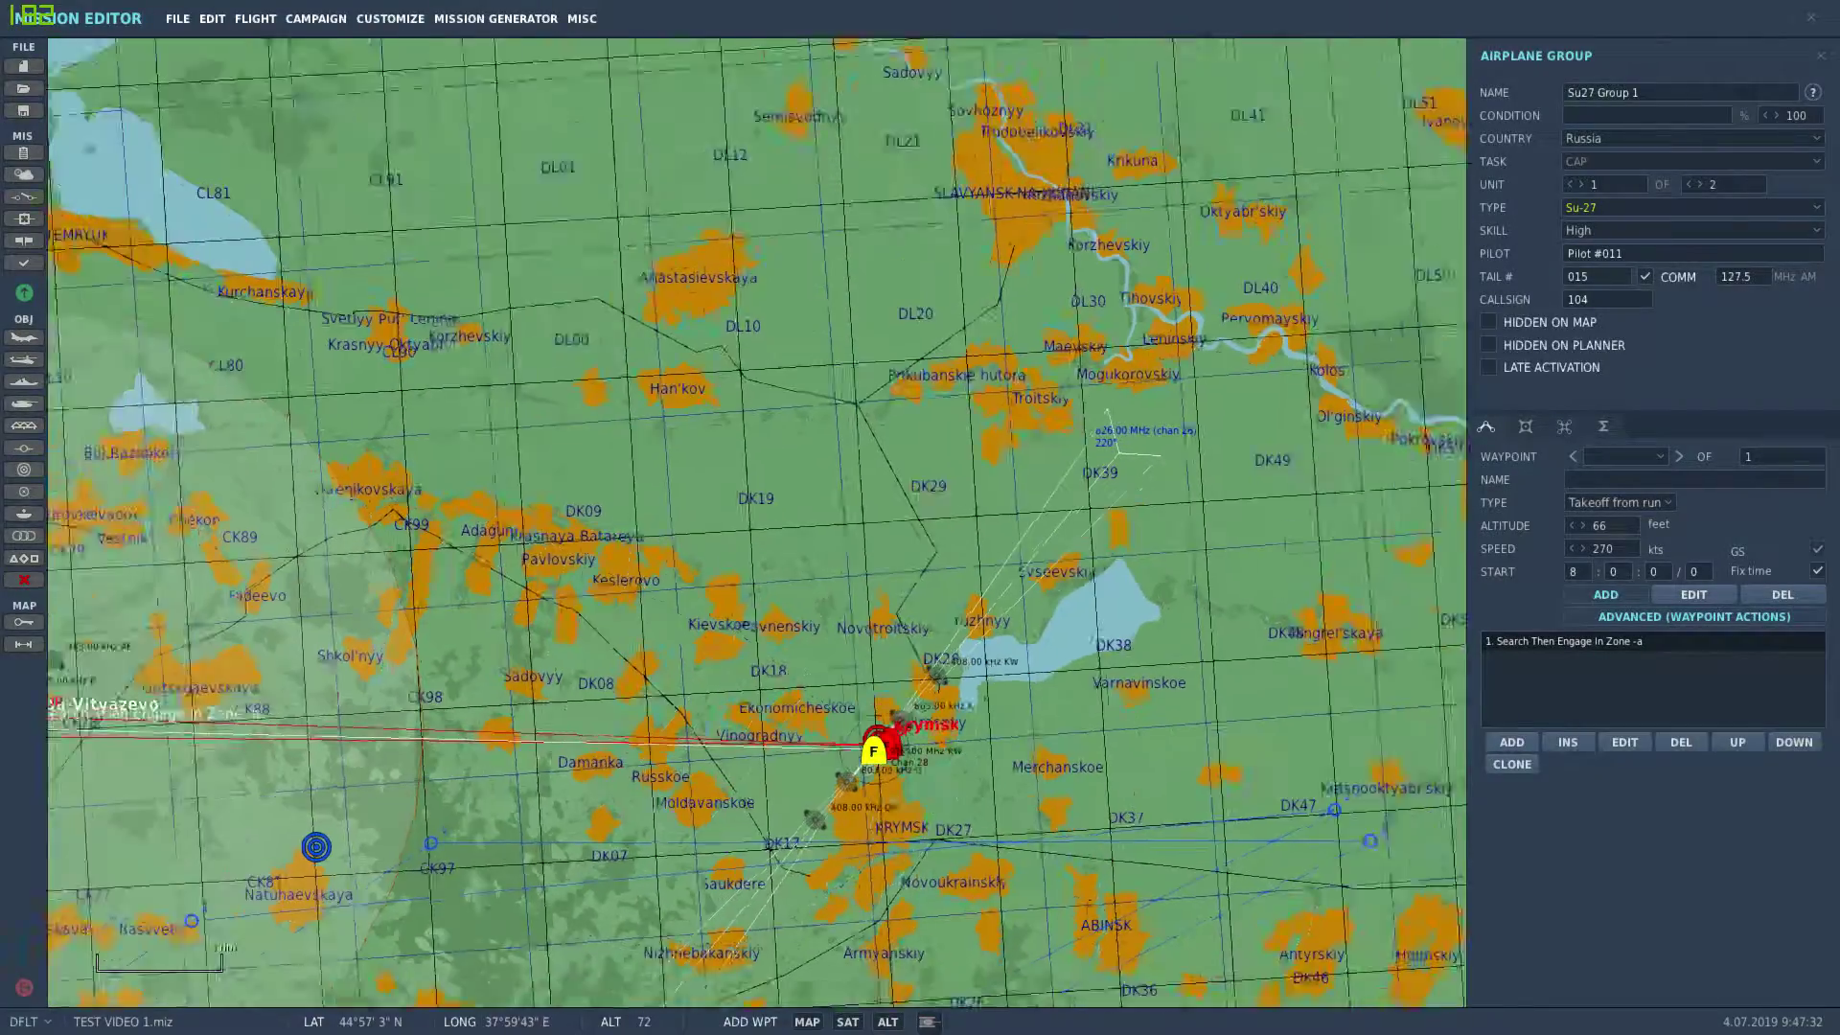
{"action": "scroll", "coordinate": [874, 784], "scroll_direction": "down", "scroll_amount": 2}
{"action": "scroll", "coordinate": [875, 783], "scroll_direction": "up", "scroll_amount": 2}
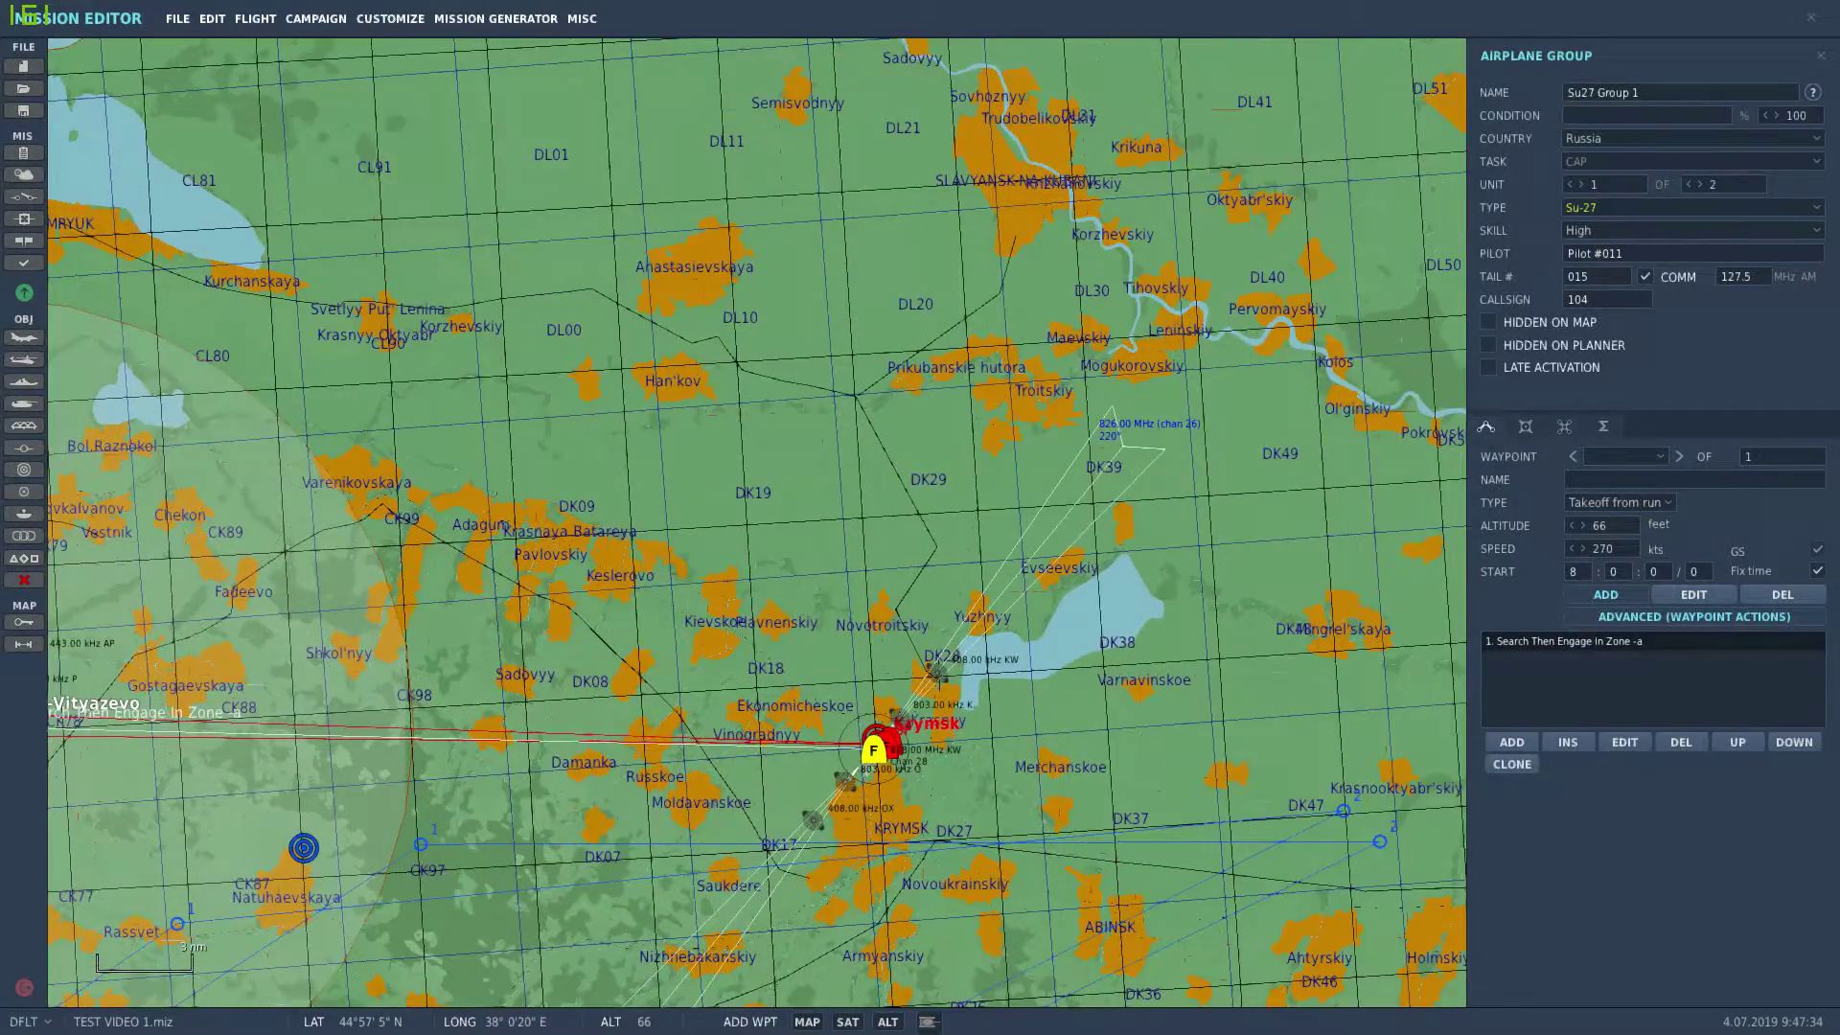
{"action": "scroll", "coordinate": [874, 782], "scroll_direction": "up", "scroll_amount": 6}
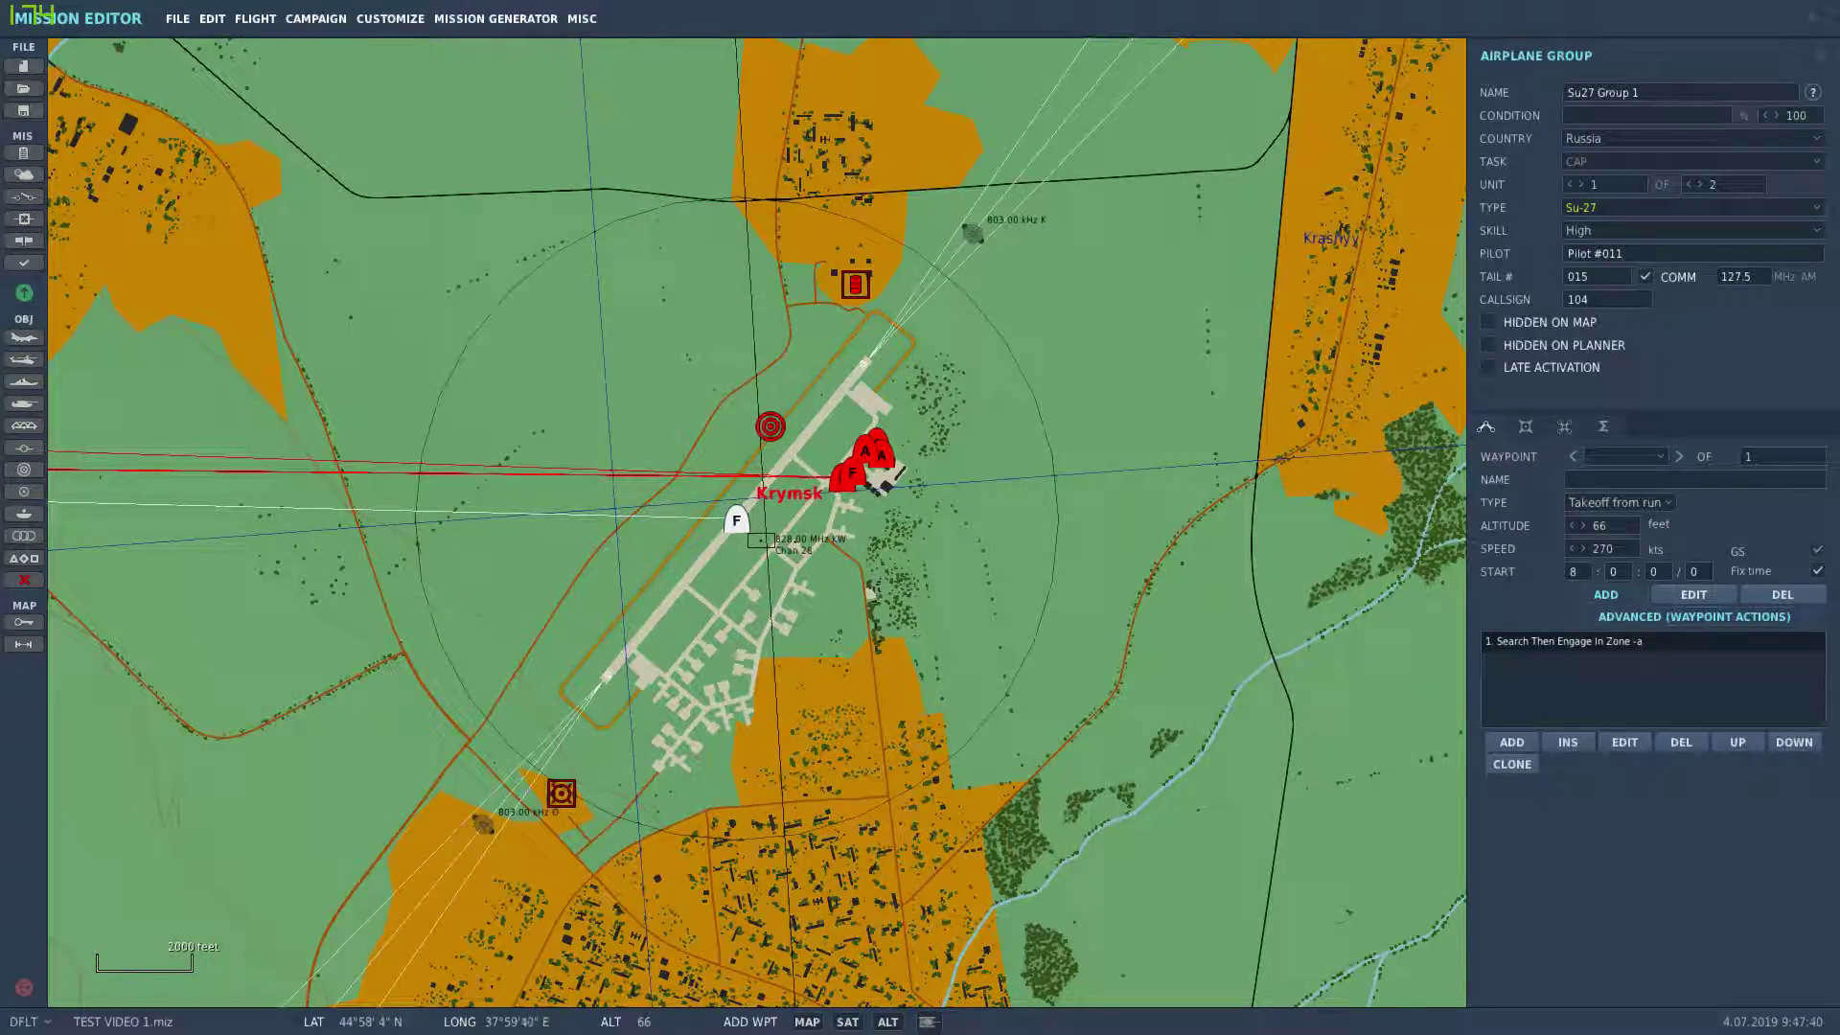
{"action": "right_click_drag", "start_coordinate": [618, 703], "coordinate": [657, 702]}
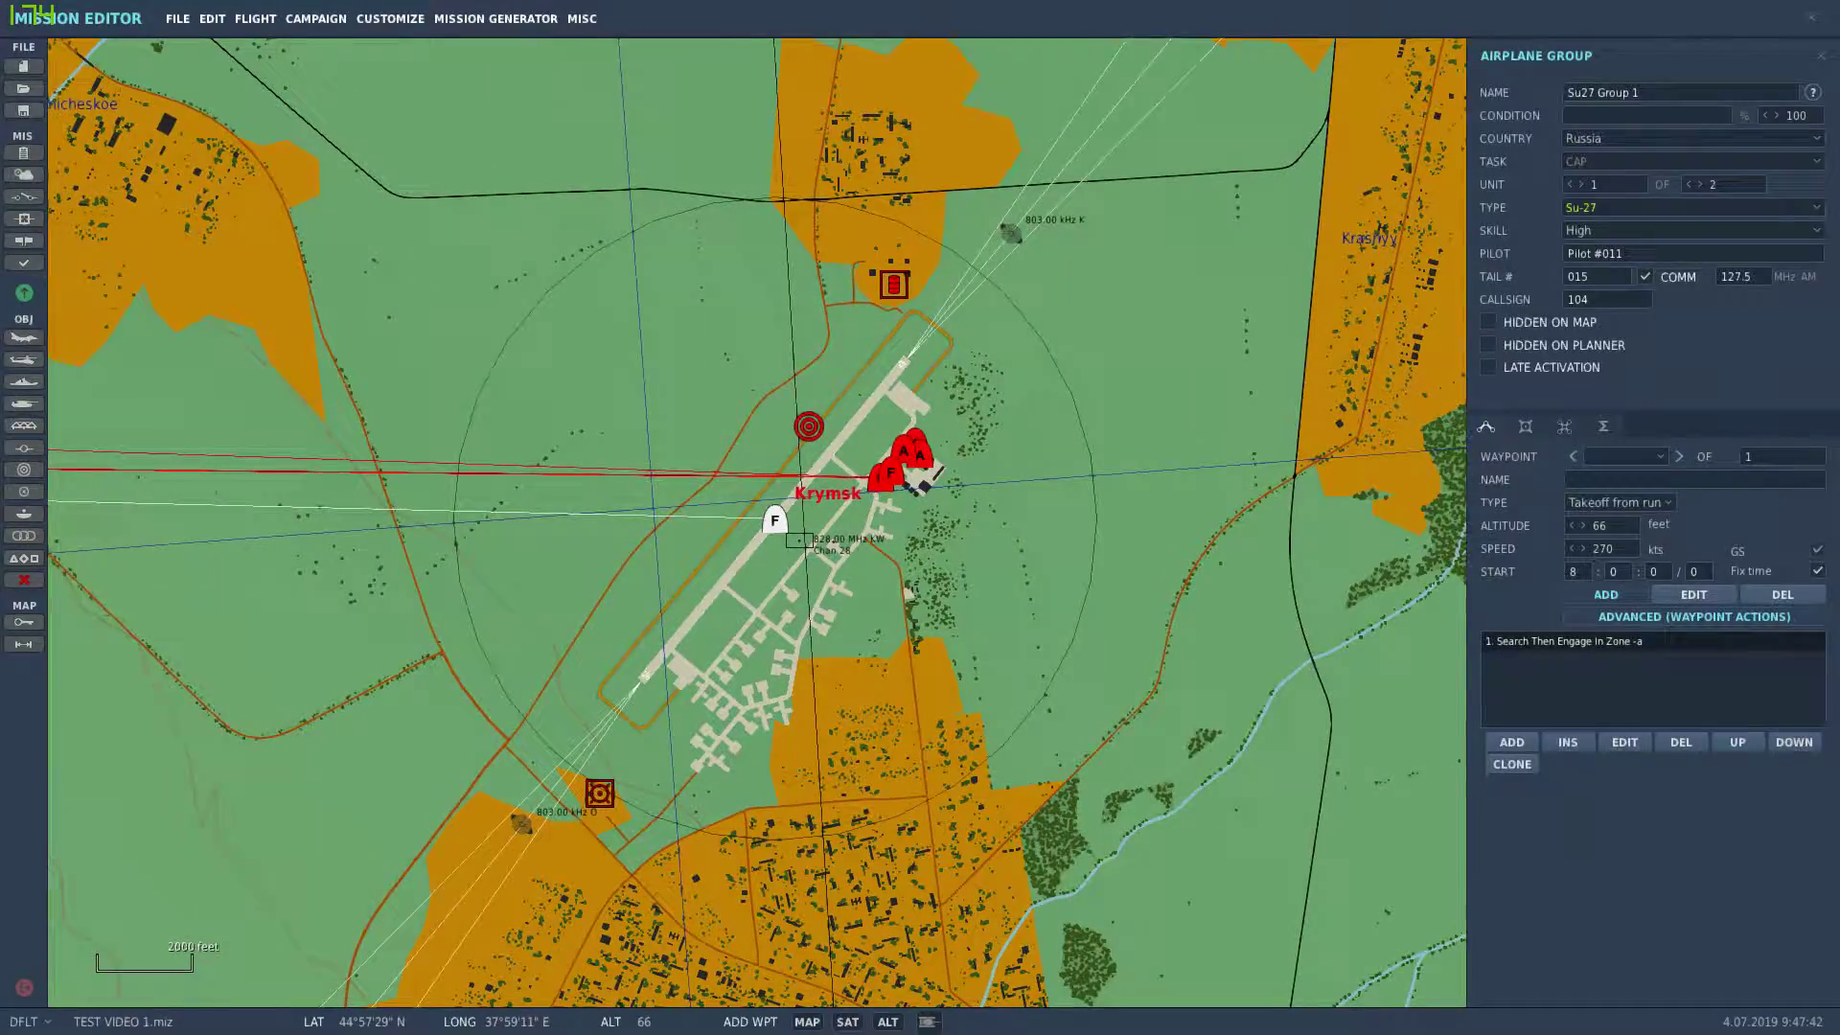
{"action": "key", "text": "Left"}
{"action": "key", "text": "Left"}
{"action": "key", "text": "Left"}
{"action": "key", "text": "Left"}
{"action": "key", "text": "Left"}
{"action": "key", "text": "Left"}
{"action": "key", "text": "Left"}
{"action": "key", "text": "Left"}
{"action": "key", "text": "Left"}
{"action": "key", "text": "Left"}
{"action": "key", "text": "Left"}
{"action": "key", "text": "Left"}
{"action": "key", "text": "Left"}
{"action": "key", "text": "Left"}
{"action": "key", "text": "Left"}
{"action": "key", "text": "Left"}
{"action": "key", "text": "Left"}
{"action": "key", "text": "Left"}
{"action": "key", "text": "Left"}
{"action": "key", "text": "Left"}
{"action": "left_click", "coordinate": [1693, 595]}
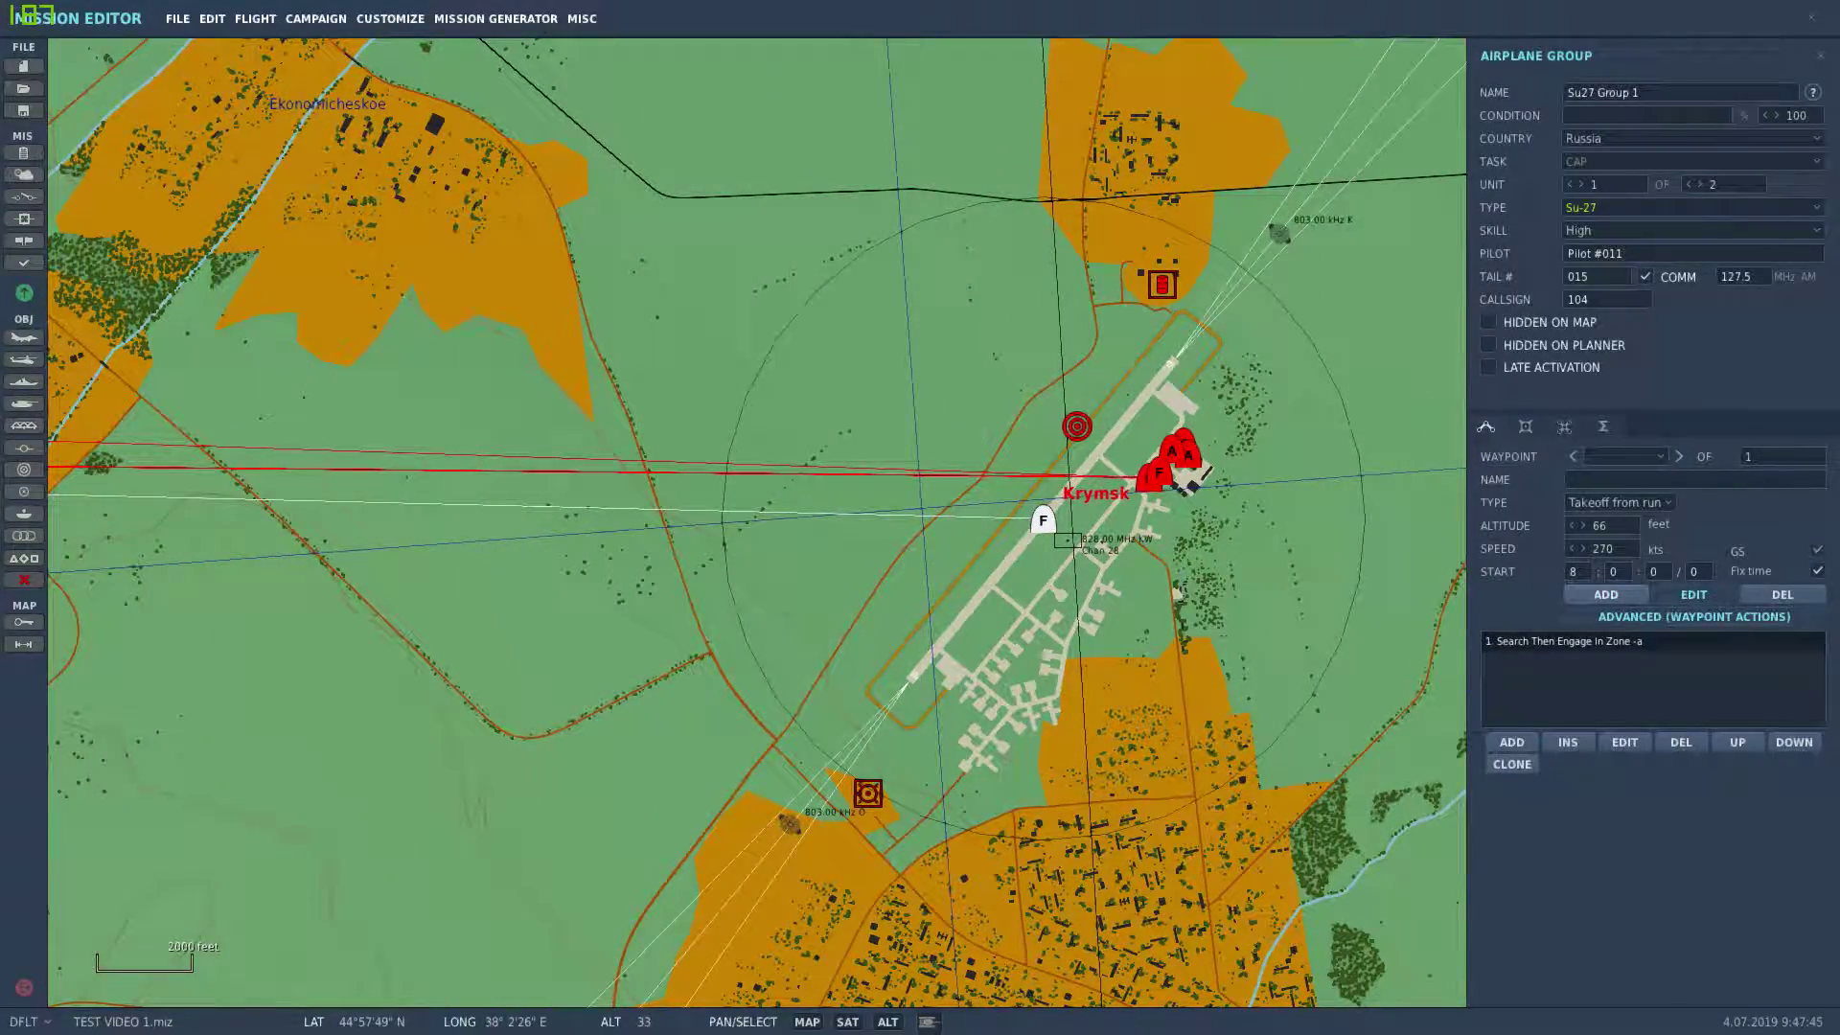
Trace the route lines from Krymsk west toward the Search Then Engage In Zone area of Su27 Group 1
{"action": "key", "text": "Left"}
{"action": "key", "text": "Left"}
{"action": "key", "text": "Left"}
{"action": "key", "text": "Left"}
{"action": "key", "text": "Left"}
{"action": "key", "text": "Left"}
{"action": "key", "text": "Left"}
{"action": "key", "text": "Left"}
{"action": "key", "text": "Left"}
{"action": "key", "text": "Left"}
{"action": "key", "text": "Left"}
{"action": "key", "text": "Left"}
{"action": "key", "text": "Left"}
{"action": "key", "text": "Left"}
{"action": "key", "text": "Left"}
{"action": "key", "text": "Left"}
{"action": "key", "text": "Left"}
{"action": "key", "text": "Left"}
{"action": "key", "text": "Left"}
{"action": "key", "text": "Left"}
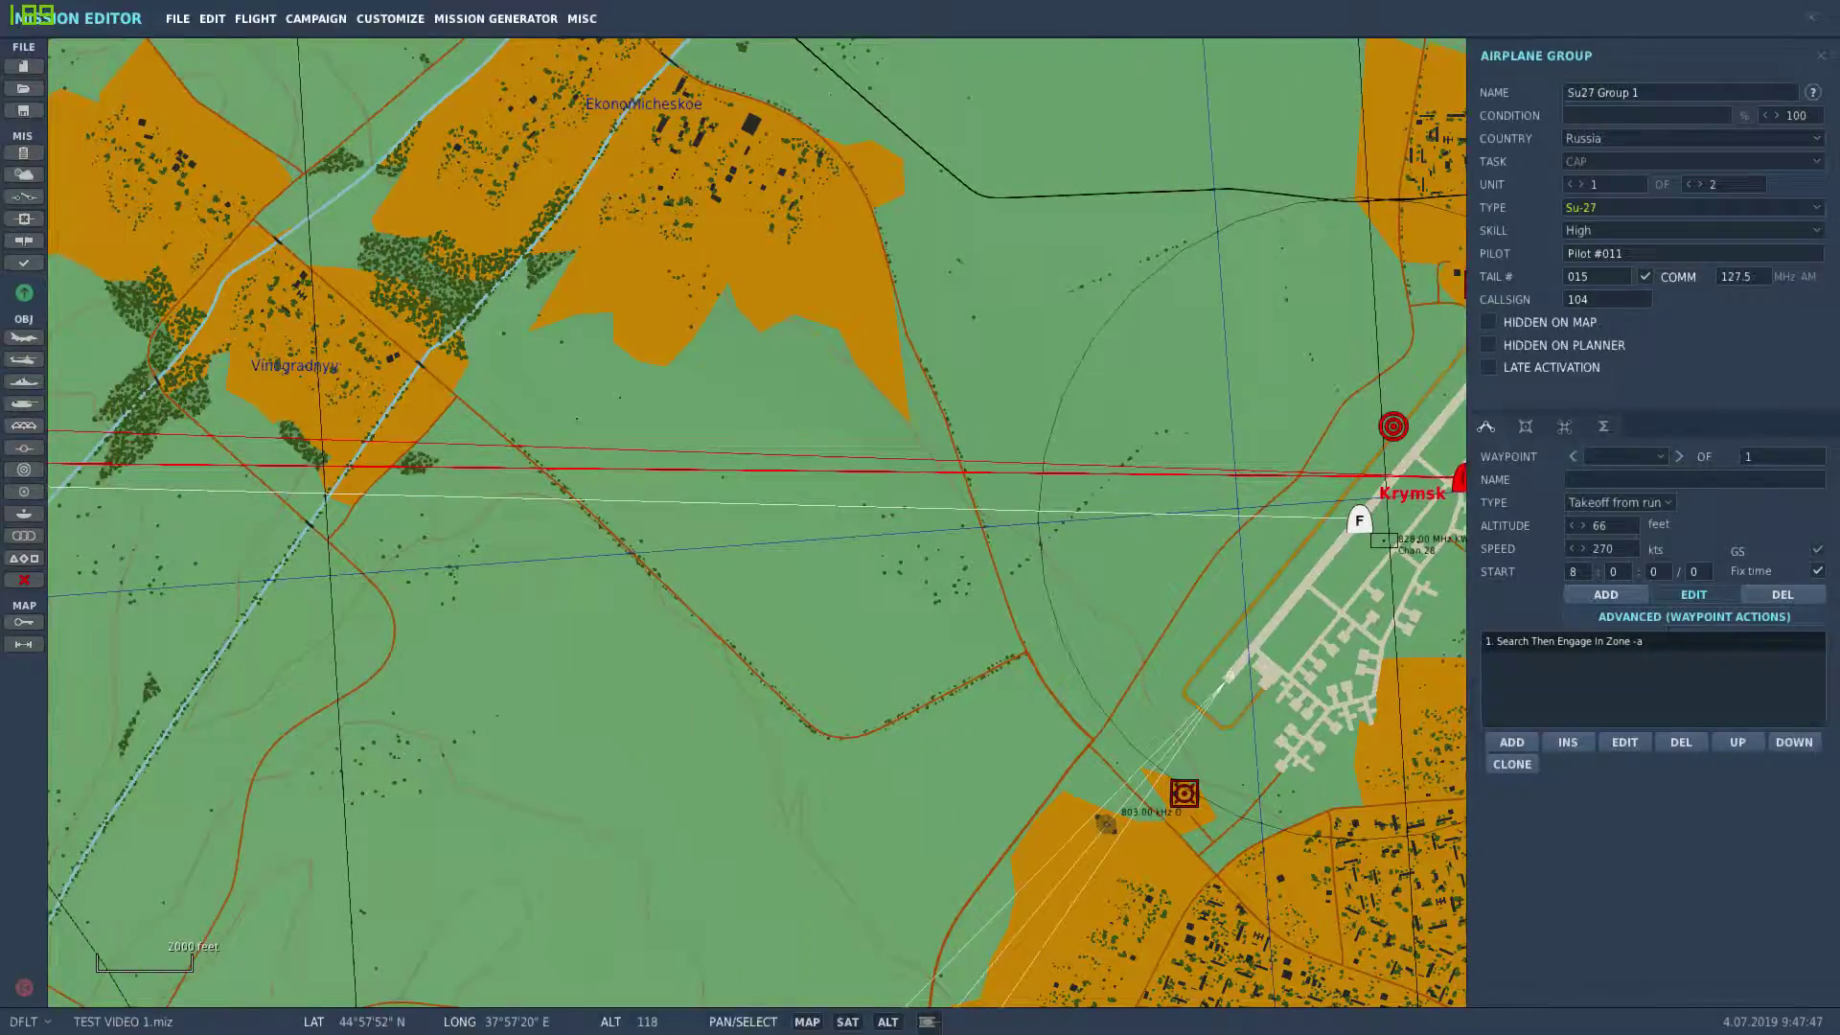
{"action": "key", "text": "Left"}
{"action": "key", "text": "Left"}
{"action": "key", "text": "Left"}
{"action": "key", "text": "Left"}
{"action": "key", "text": "Left"}
{"action": "key", "text": "Left"}
{"action": "key", "text": "Left"}
{"action": "key", "text": "Left"}
{"action": "key", "text": "Left"}
{"action": "key", "text": "Left"}
{"action": "key", "text": "Left"}
{"action": "key", "text": "Left"}
{"action": "key", "text": "Left"}
{"action": "key", "text": "Left"}
{"action": "key", "text": "Left"}
{"action": "key", "text": "Left"}
{"action": "key", "text": "Left"}
{"action": "key", "text": "Left"}
{"action": "key", "text": "Left"}
{"action": "key", "text": "Left"}
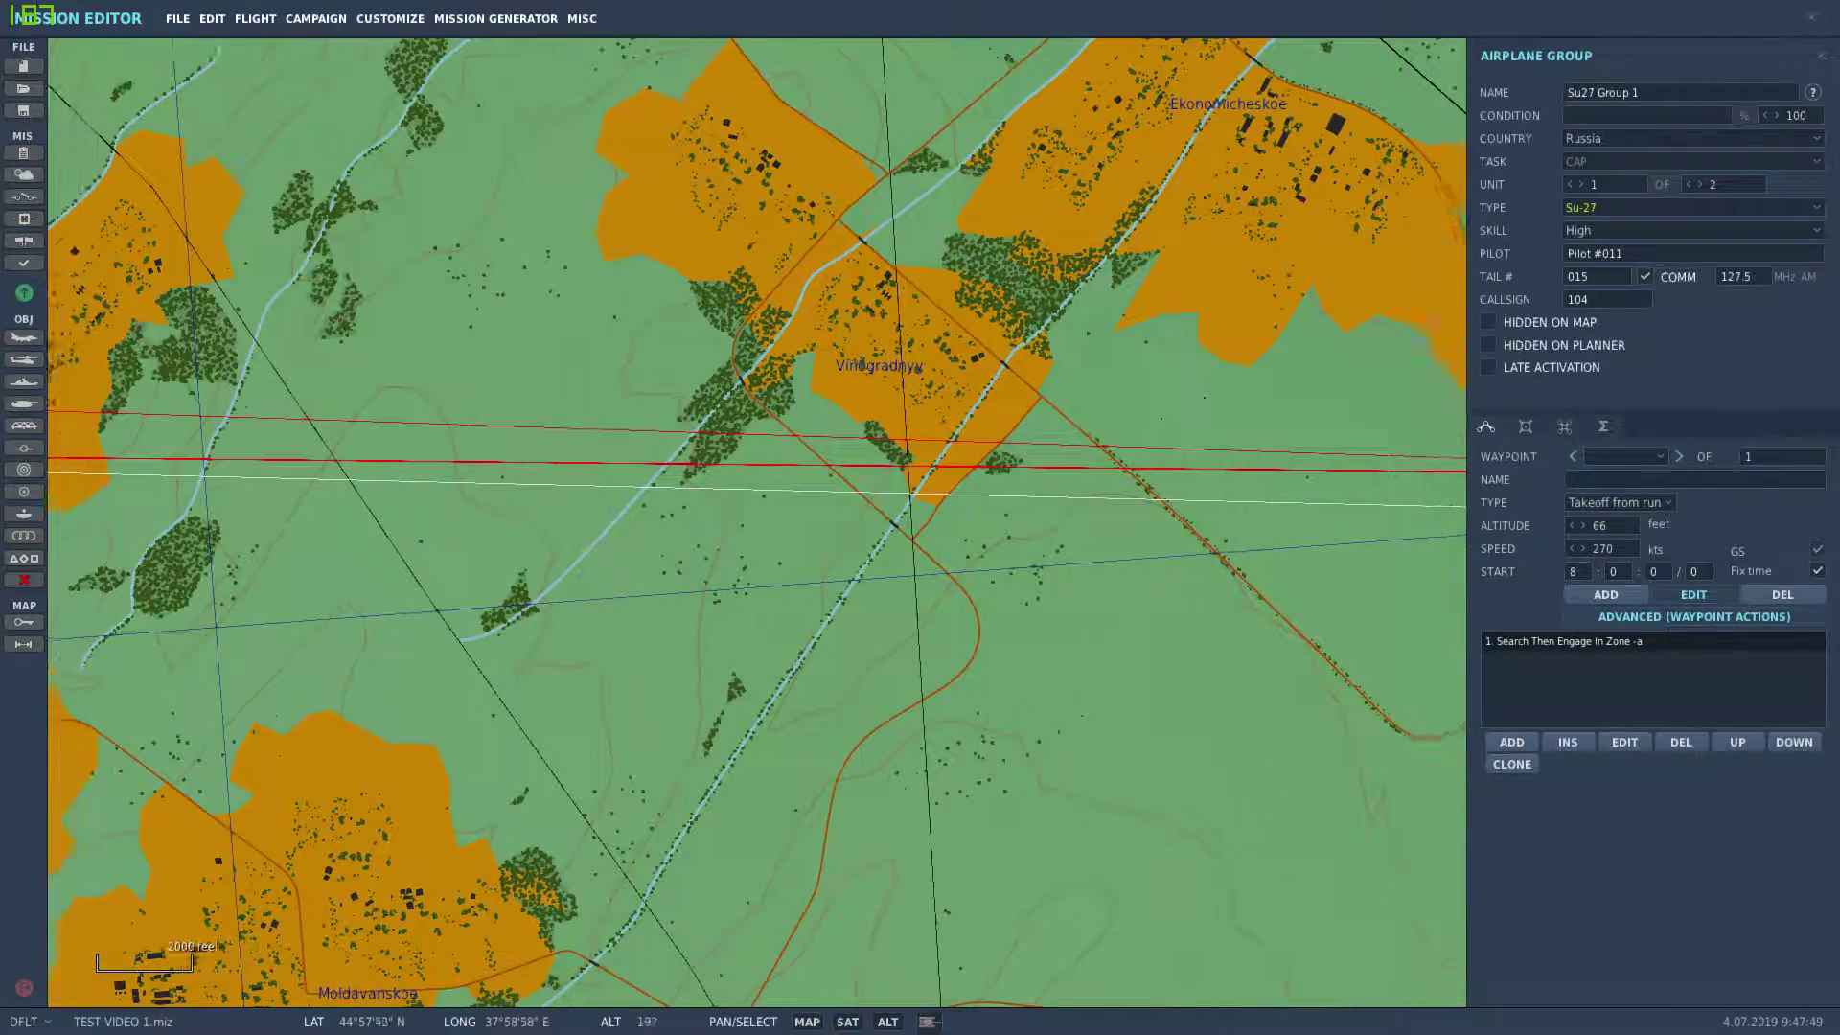
{"action": "scroll", "coordinate": [1006, 700], "scroll_direction": "down", "scroll_amount": 5}
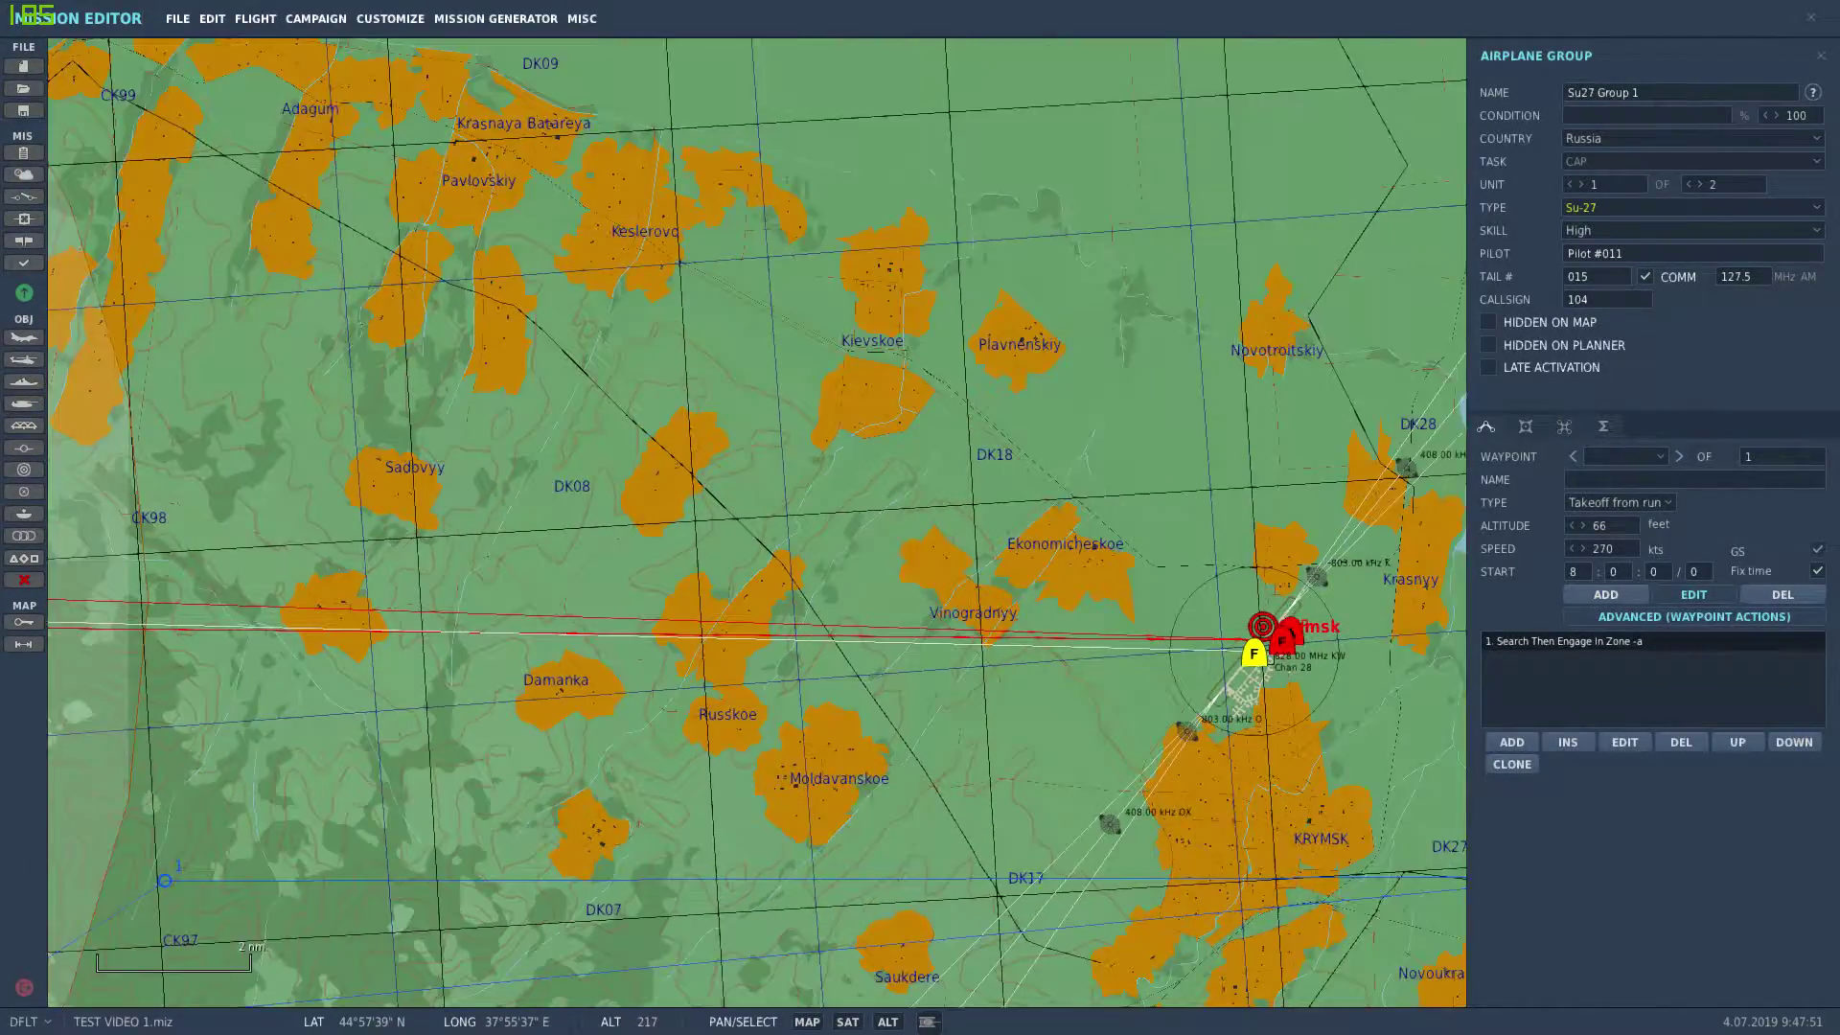
{"action": "key", "text": "Left"}
{"action": "key", "text": "Left"}
{"action": "key", "text": "Left"}
{"action": "key", "text": "Left"}
{"action": "key", "text": "Left"}
{"action": "key", "text": "Left"}
{"action": "key", "text": "Left"}
{"action": "key", "text": "Left"}
{"action": "key", "text": "Left"}
{"action": "key", "text": "Left"}
{"action": "key", "text": "Left"}
{"action": "key", "text": "Left"}
{"action": "key", "text": "Left"}
{"action": "key", "text": "Left"}
{"action": "key", "text": "Left"}
{"action": "key", "text": "Left"}
{"action": "key", "text": "Left"}
{"action": "key", "text": "Left"}
{"action": "key", "text": "Left"}
{"action": "key", "text": "Left"}
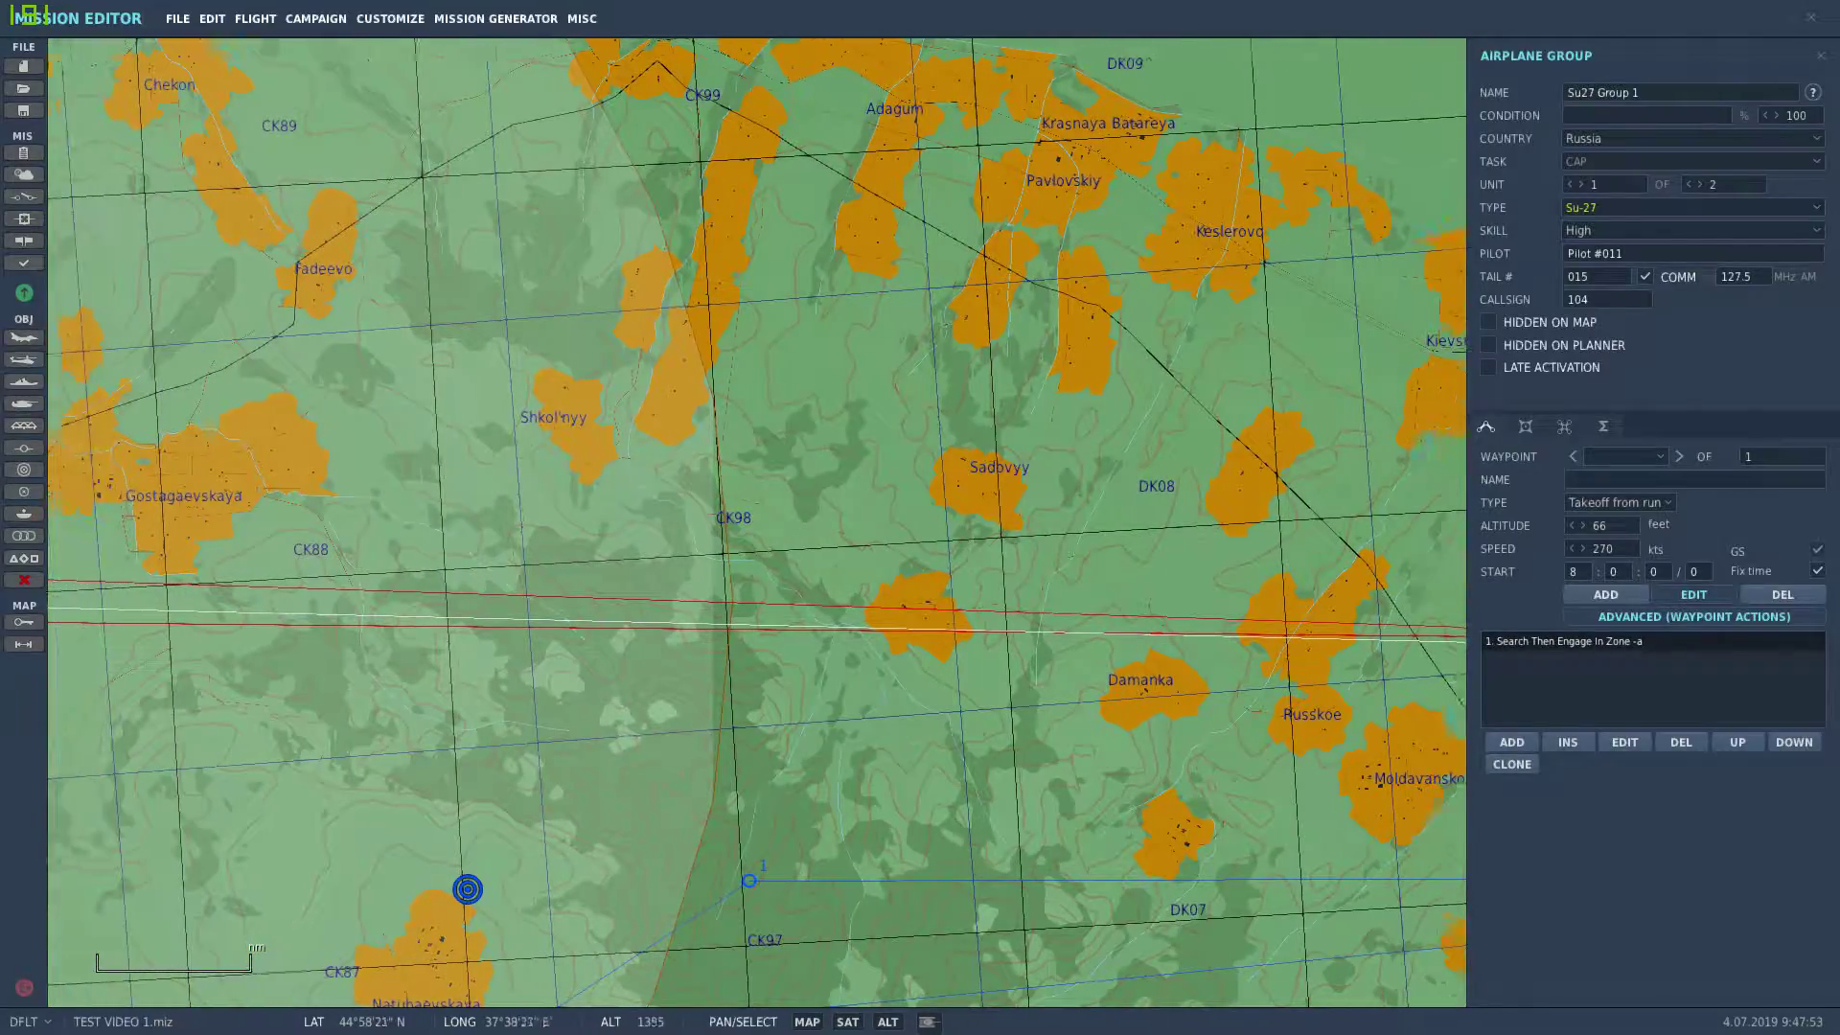
{"action": "left_click_drag", "start_coordinate": [671, 575], "coordinate": [872, 575]}
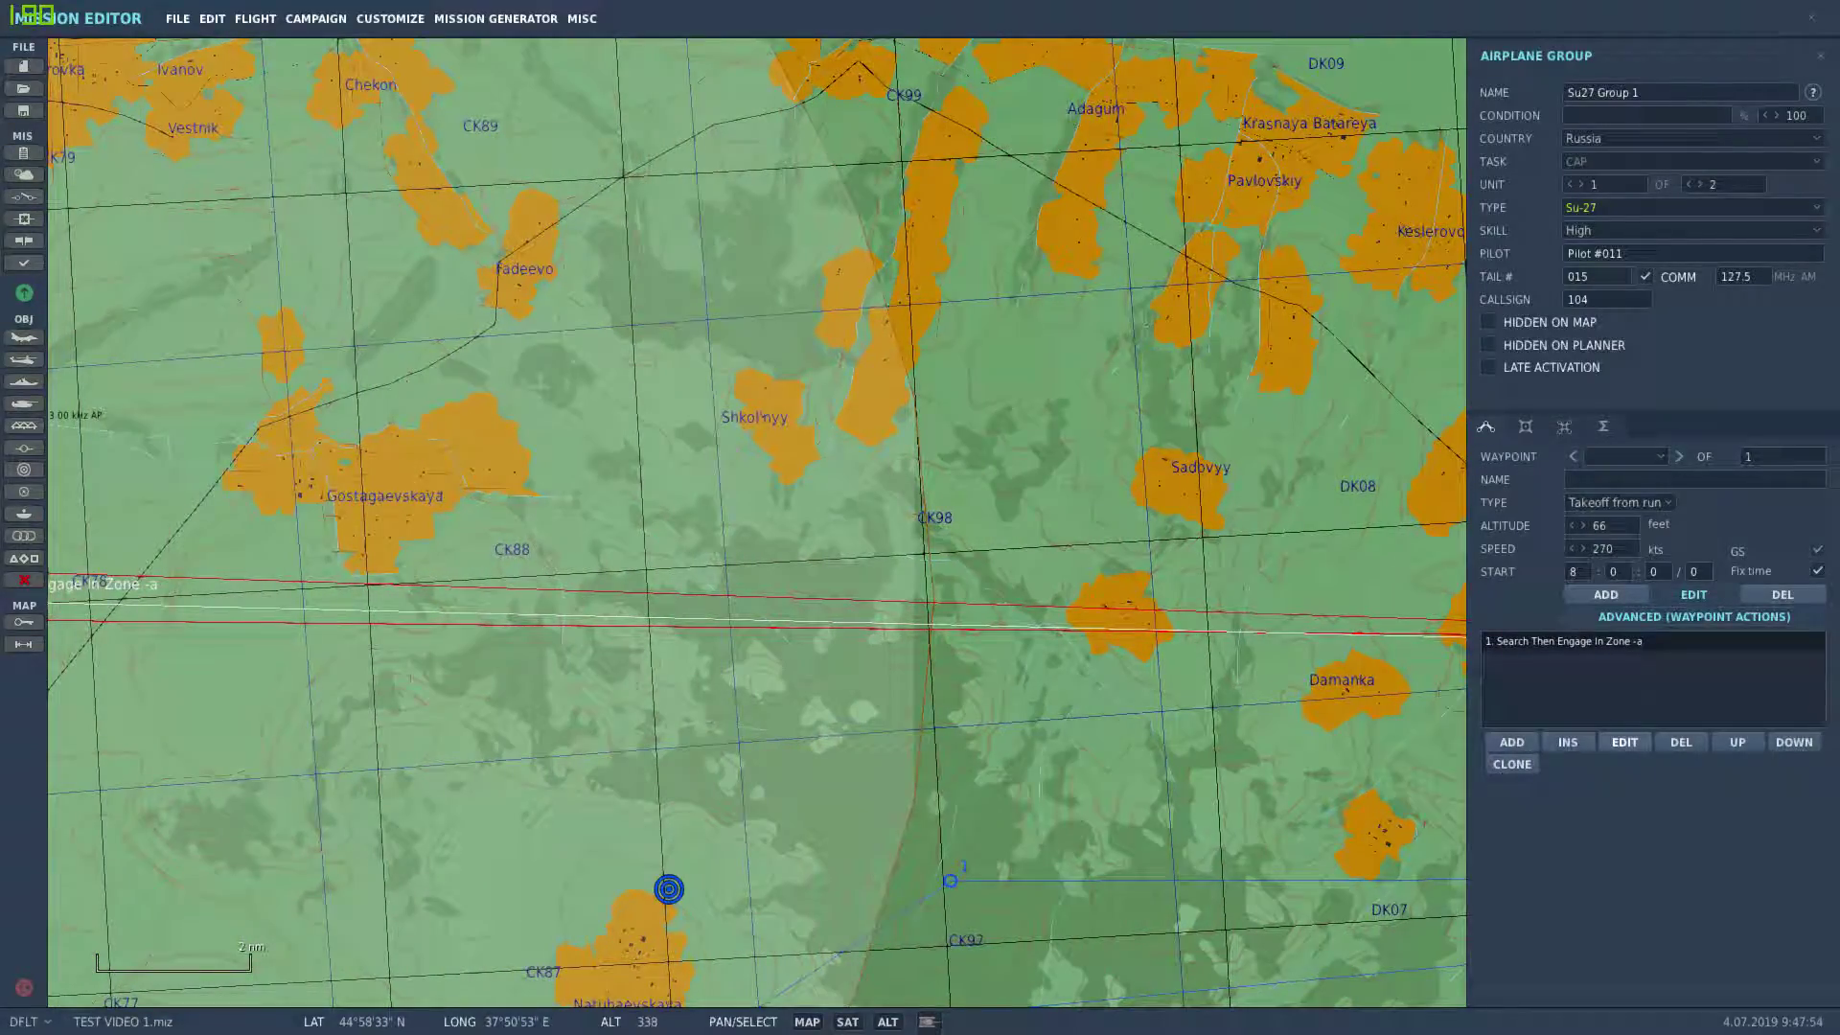
Set the zone radius of Su27 Group 1's Search Then Engage In Zone task to 10000 feet
{"action": "left_click", "coordinate": [1624, 741]}
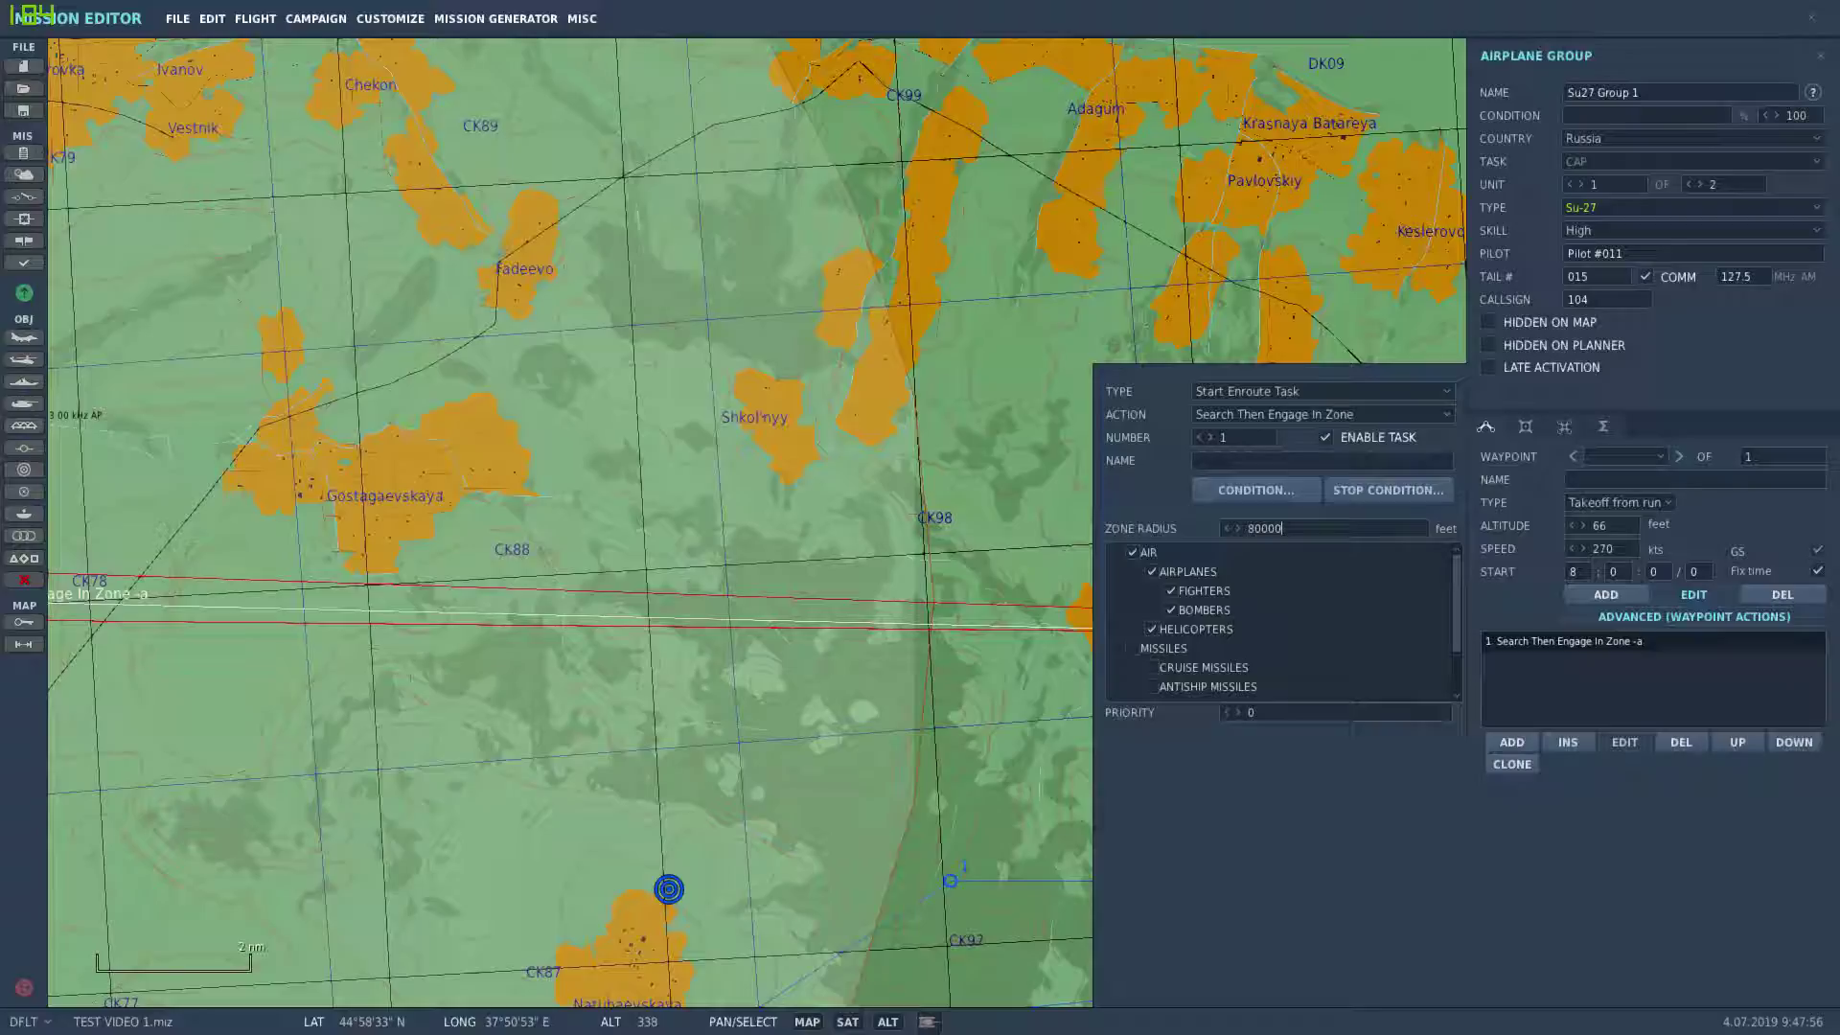
{"action": "left_click_drag", "start_coordinate": [1285, 529], "coordinate": [1244, 529]}
{"action": "type", "text": "1"}
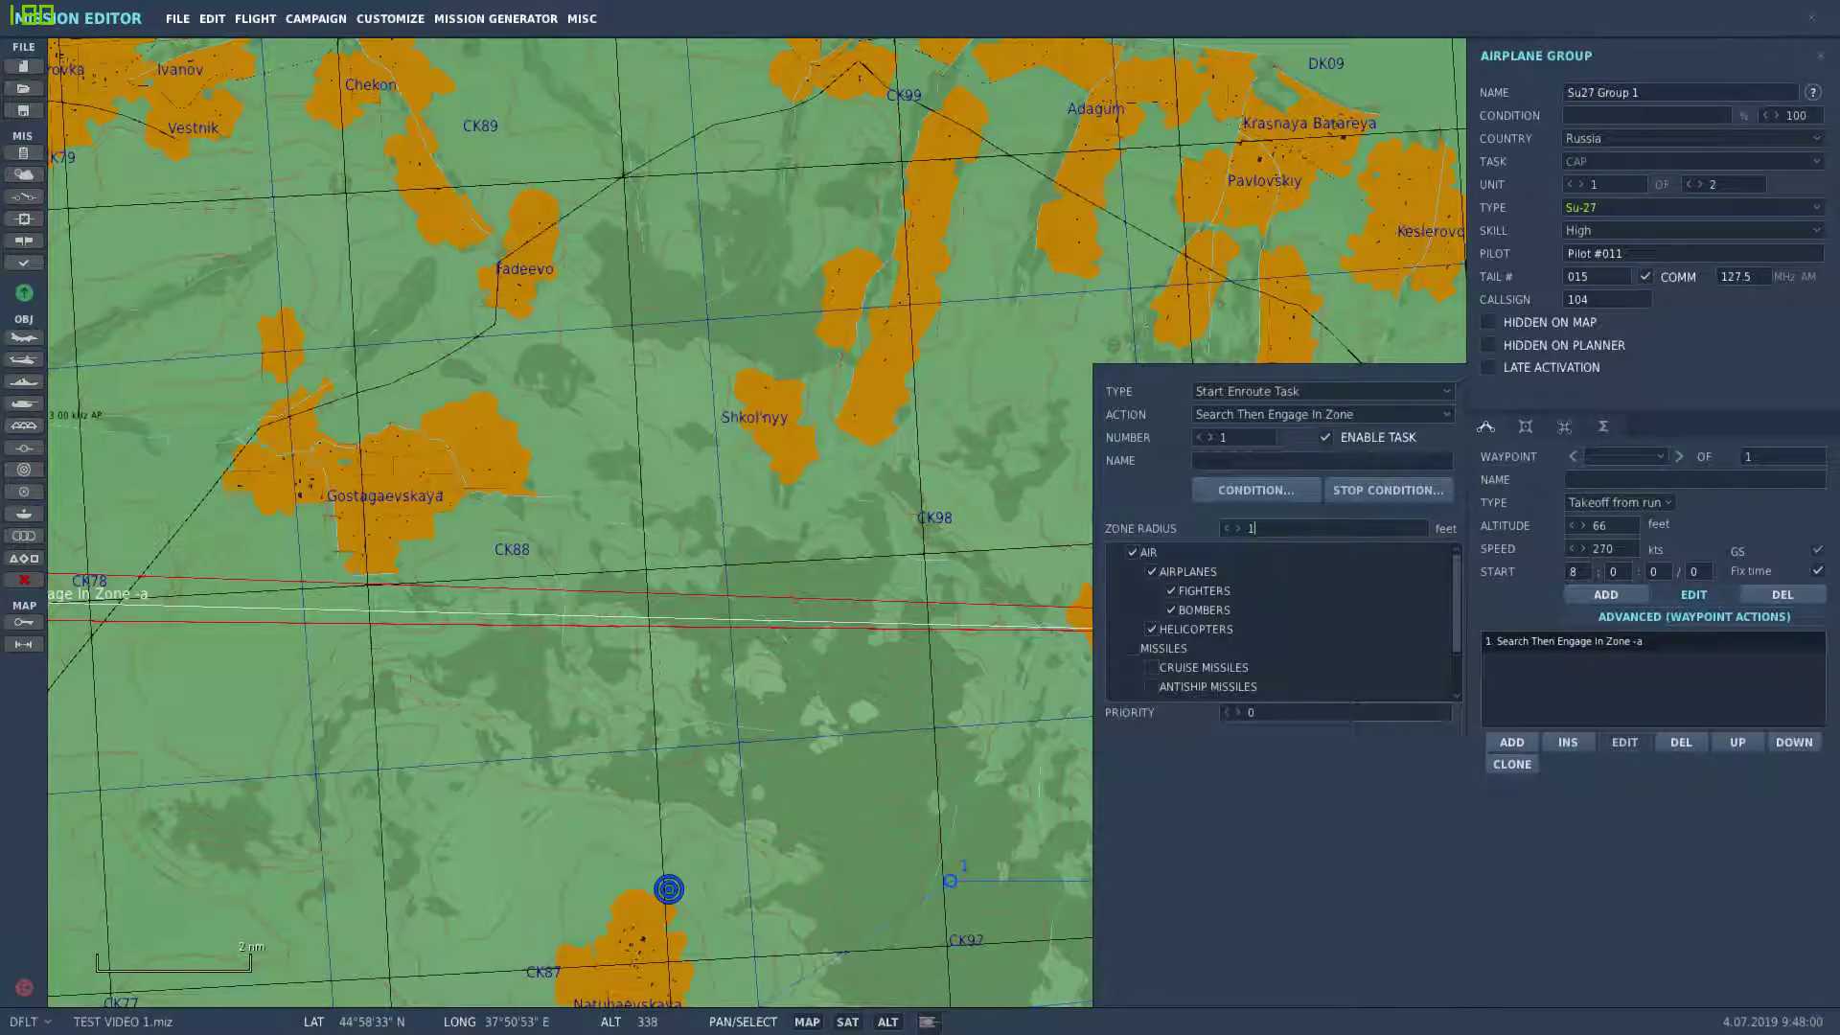
{"action": "type", "text": "0000"}
{"action": "scroll", "coordinate": [964, 612], "scroll_direction": "down", "scroll_amount": 2}
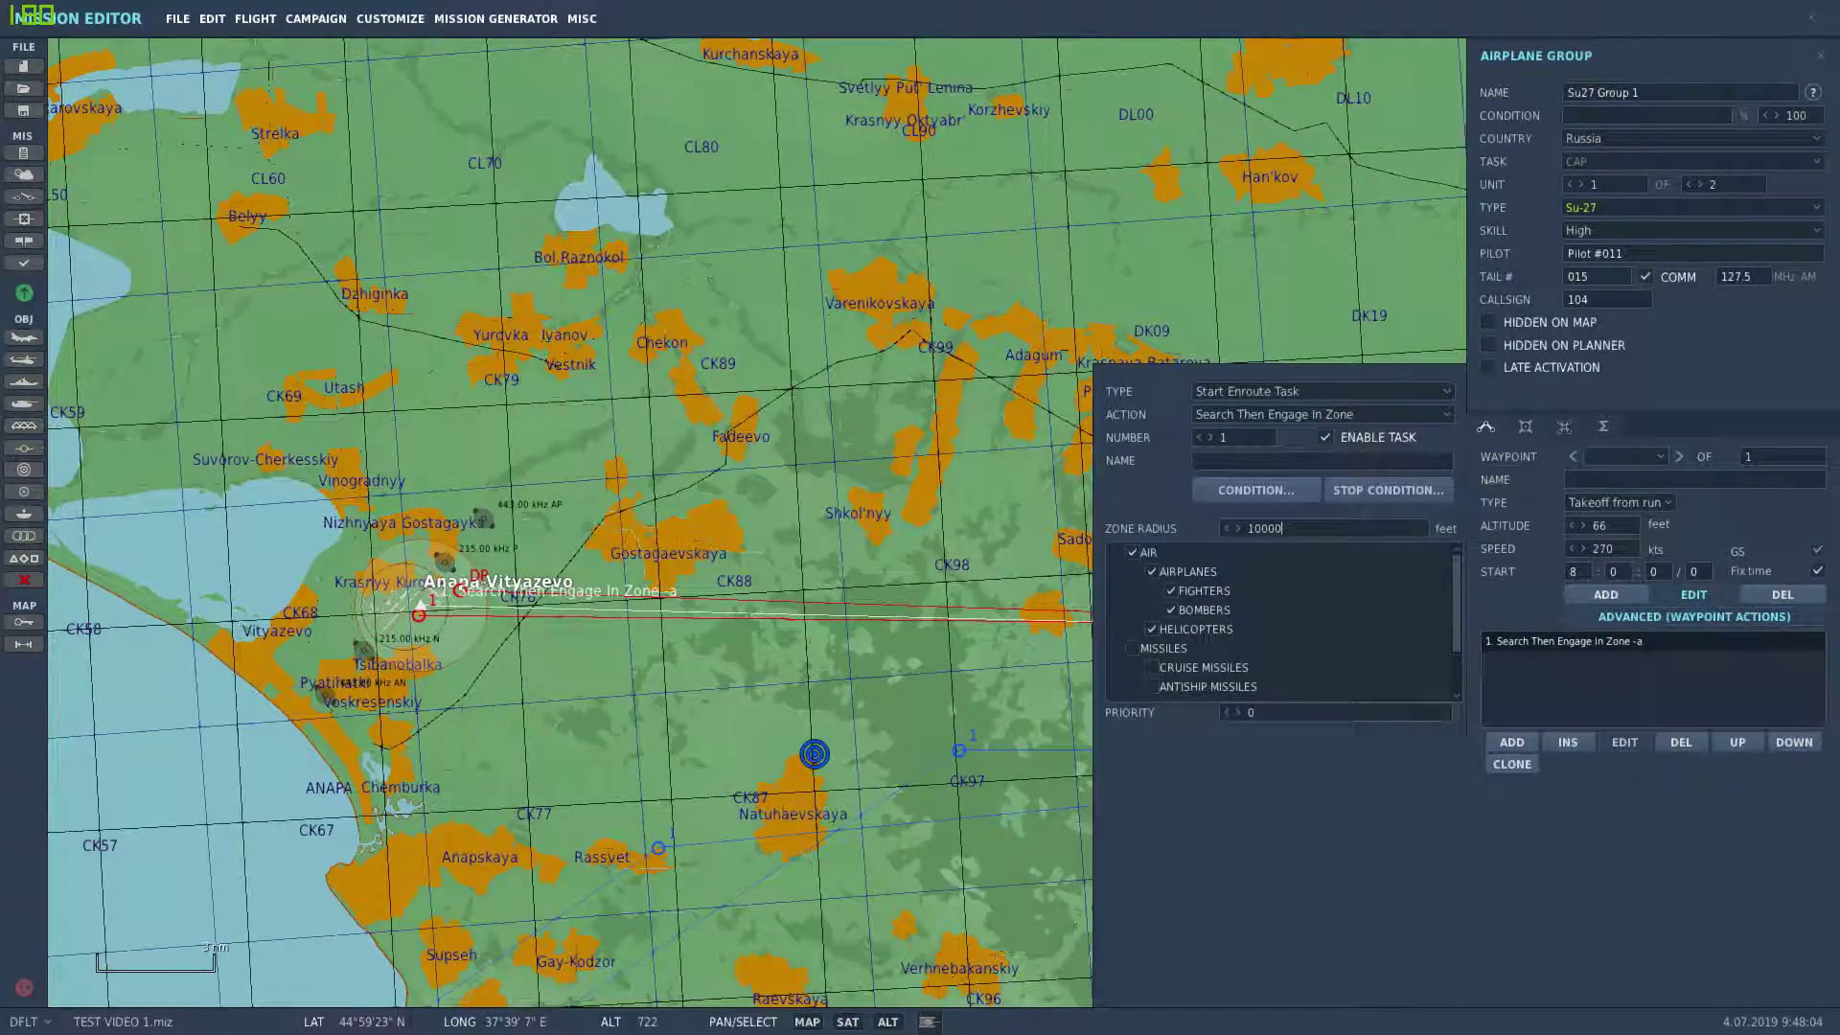
Set the Search Then Engage In Zone radius of Su27 Group 1 to 80000 feet
{"action": "key", "text": "BackSpace"}
{"action": "key", "text": "BackSpace"}
{"action": "key", "text": "BackSpace"}
{"action": "key", "text": "BackSpace"}
{"action": "key", "text": "BackSpace"}
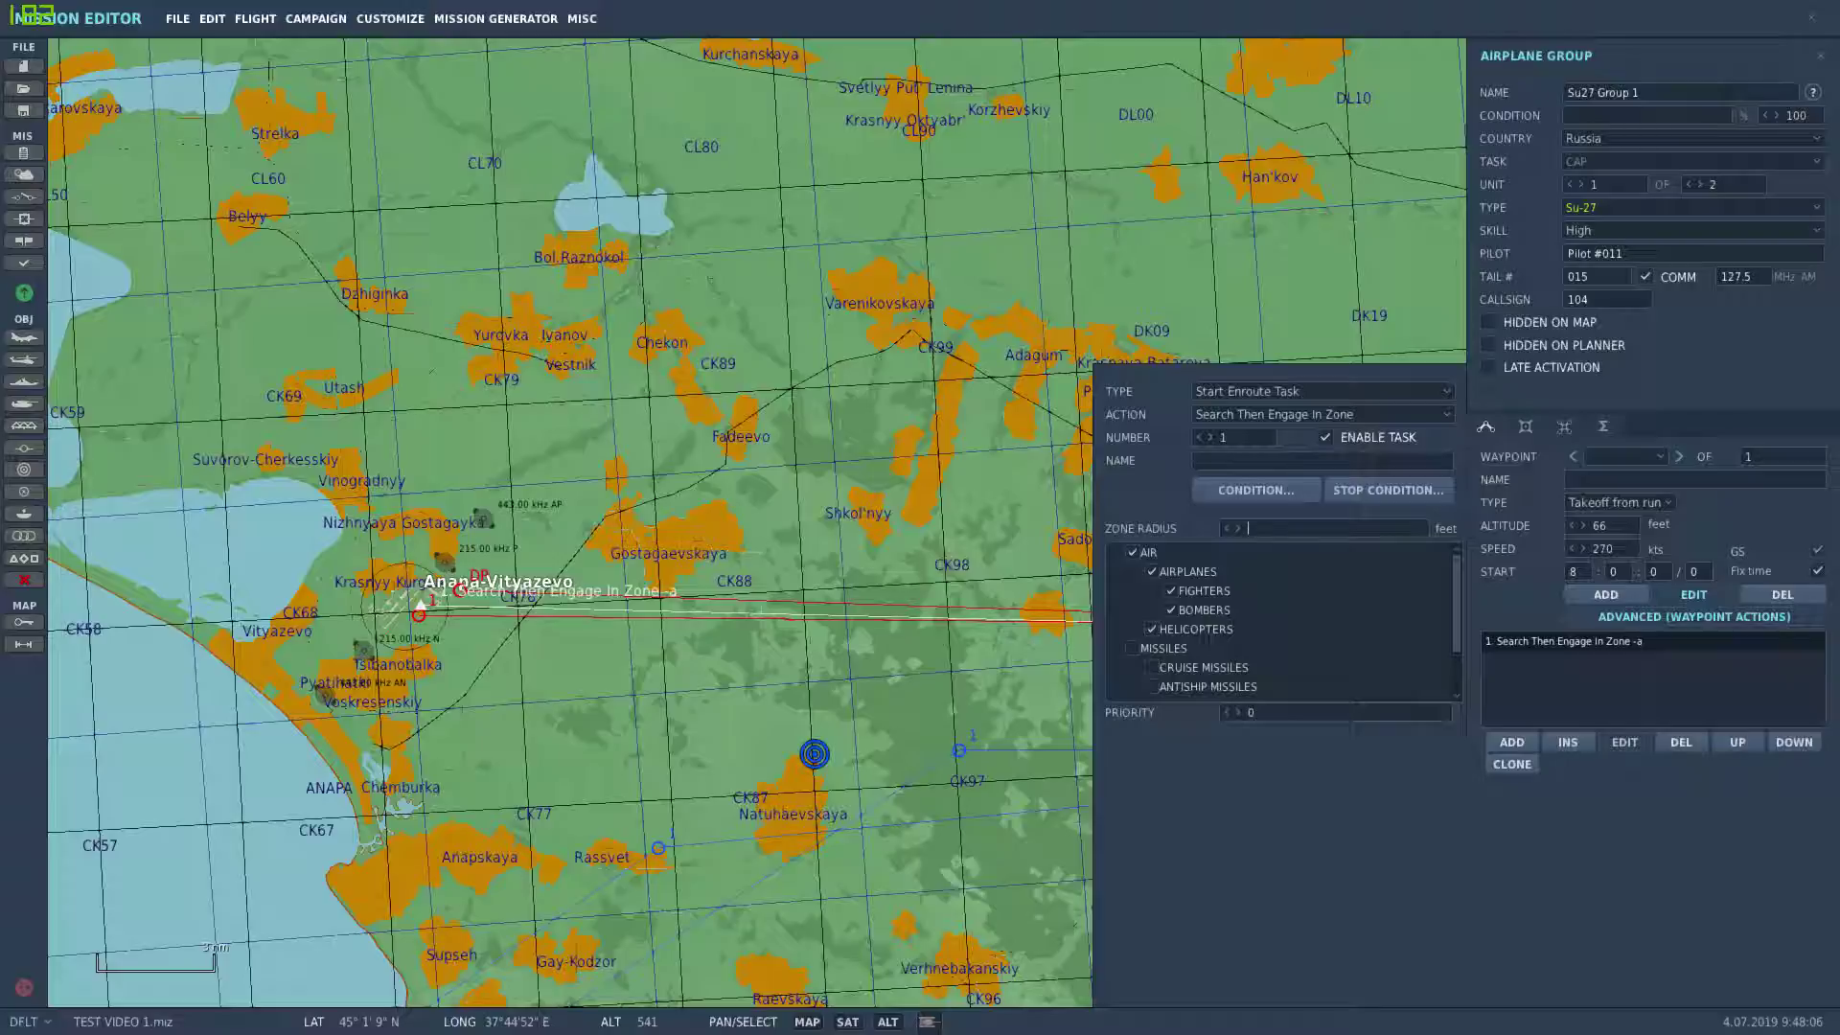
{"action": "type", "text": "80000"}
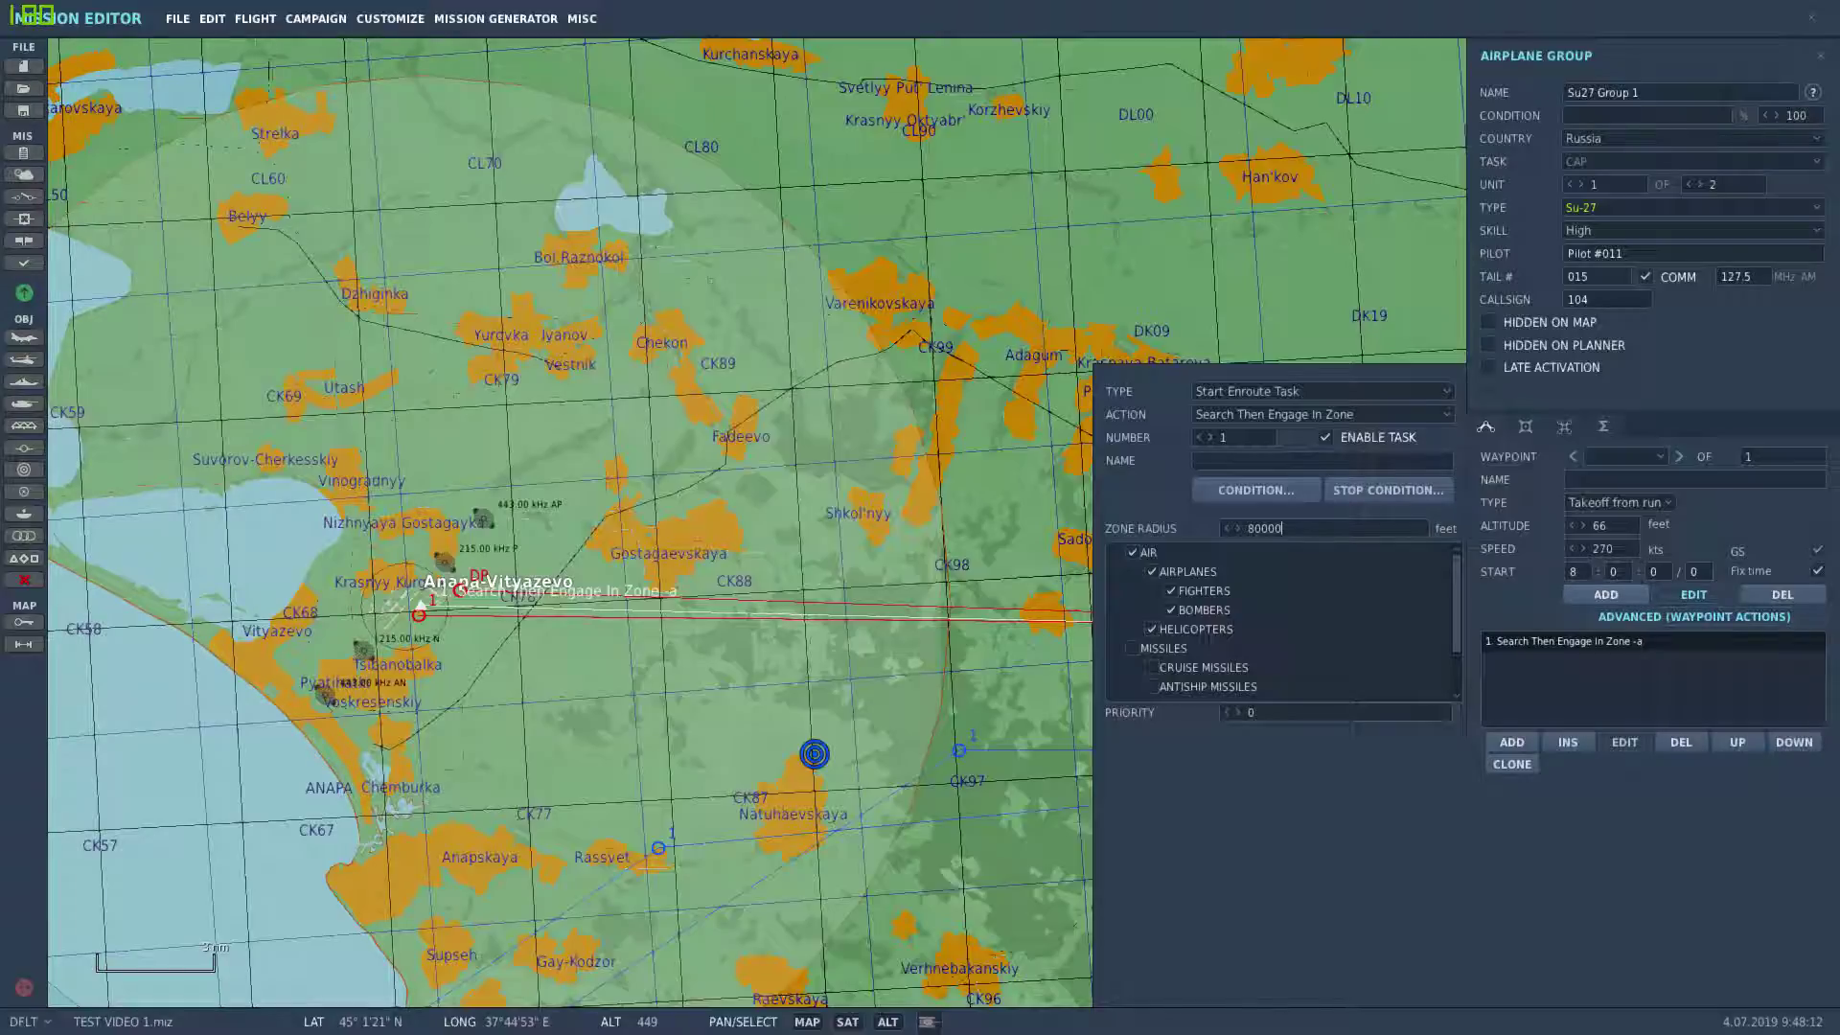
Add two turning points to Su27 Group 1's route, one beside Anapa-Vityazevo airfield and one farther northwest near the coast
{"action": "left_click", "coordinate": [1606, 595]}
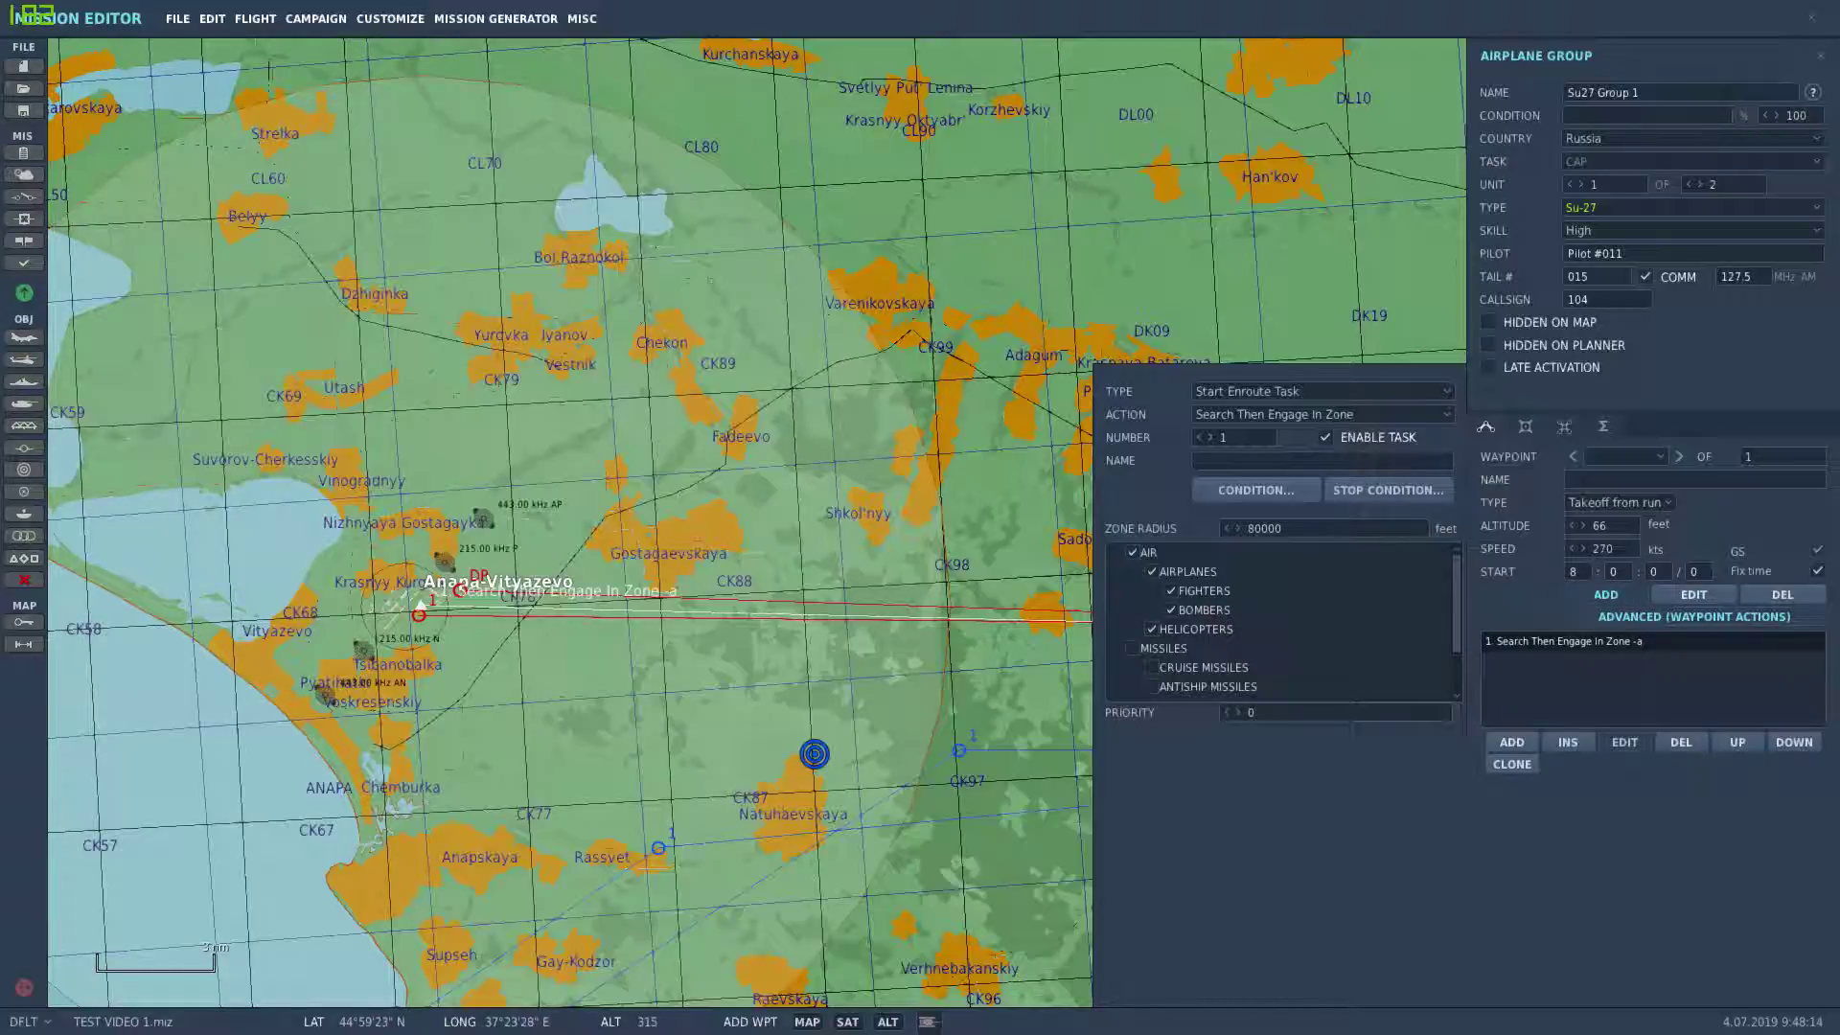
{"action": "left_click", "coordinate": [457, 639]}
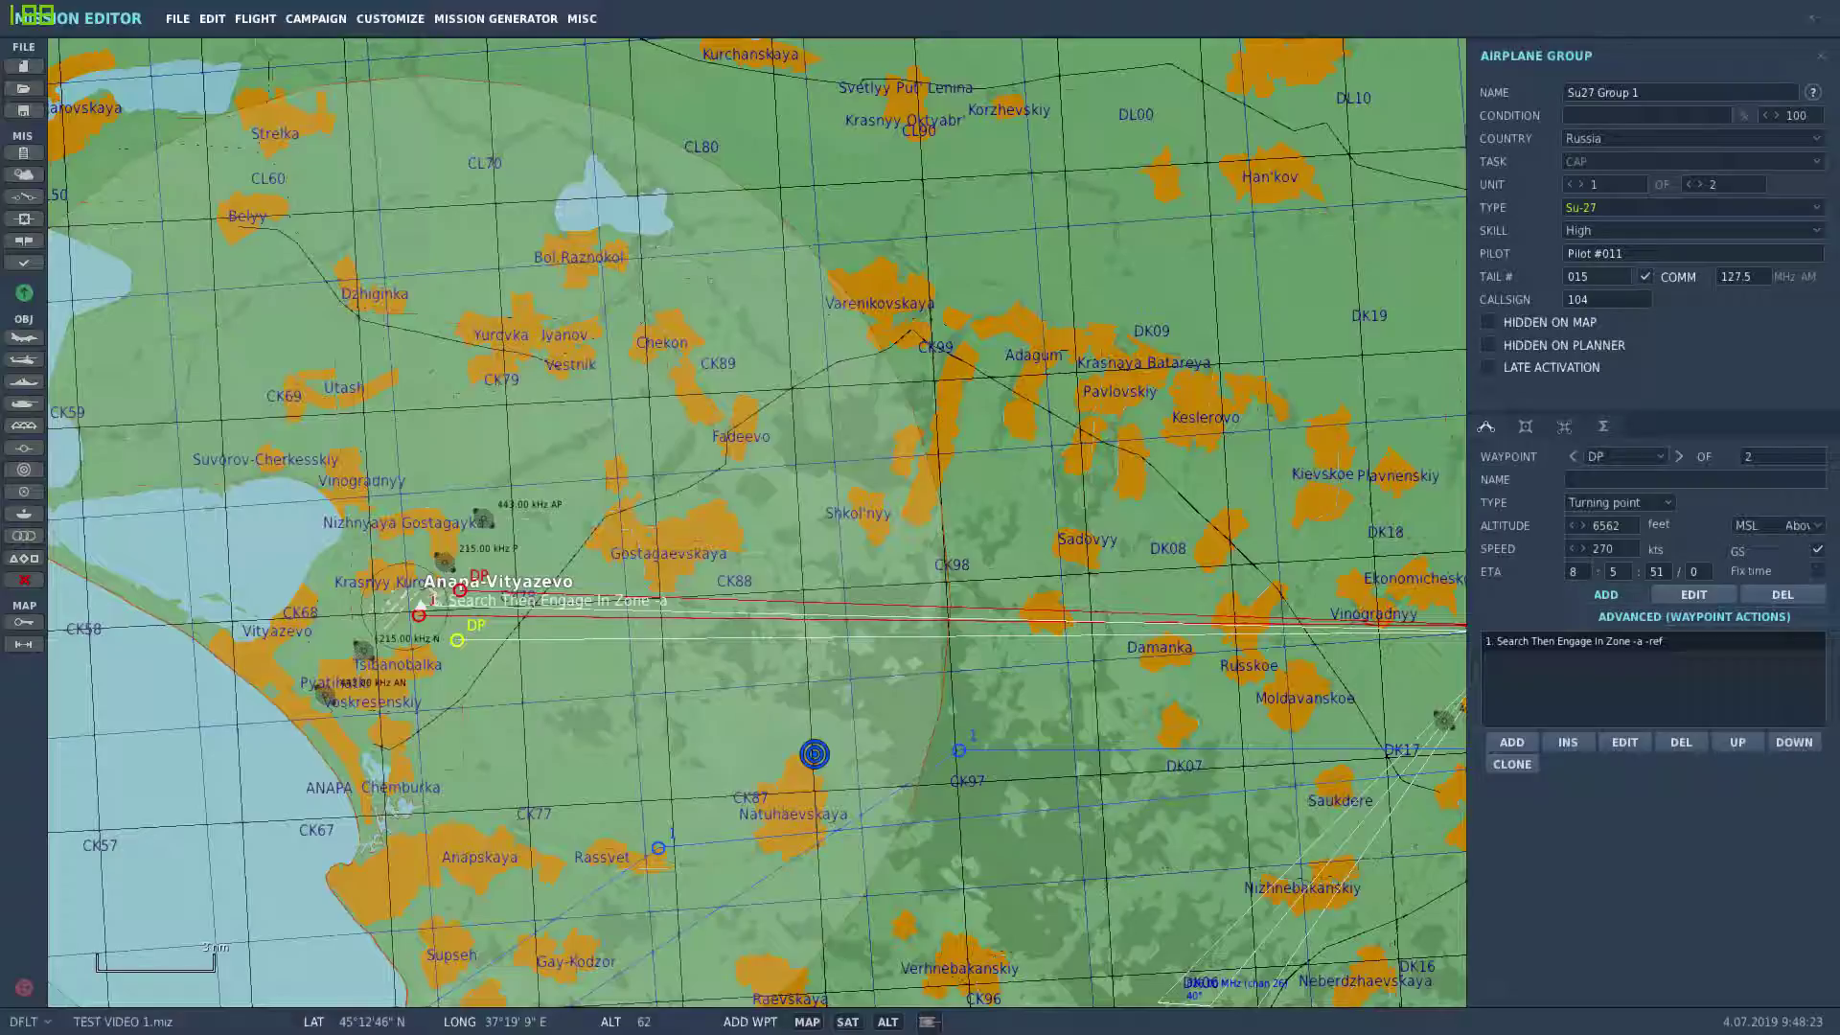
{"action": "left_click", "coordinate": [59, 261]}
Add a final turning point for Su27 Group 1 back at its starting position on the Krymsk runway
{"action": "key", "text": "Right"}
{"action": "key", "text": "Right"}
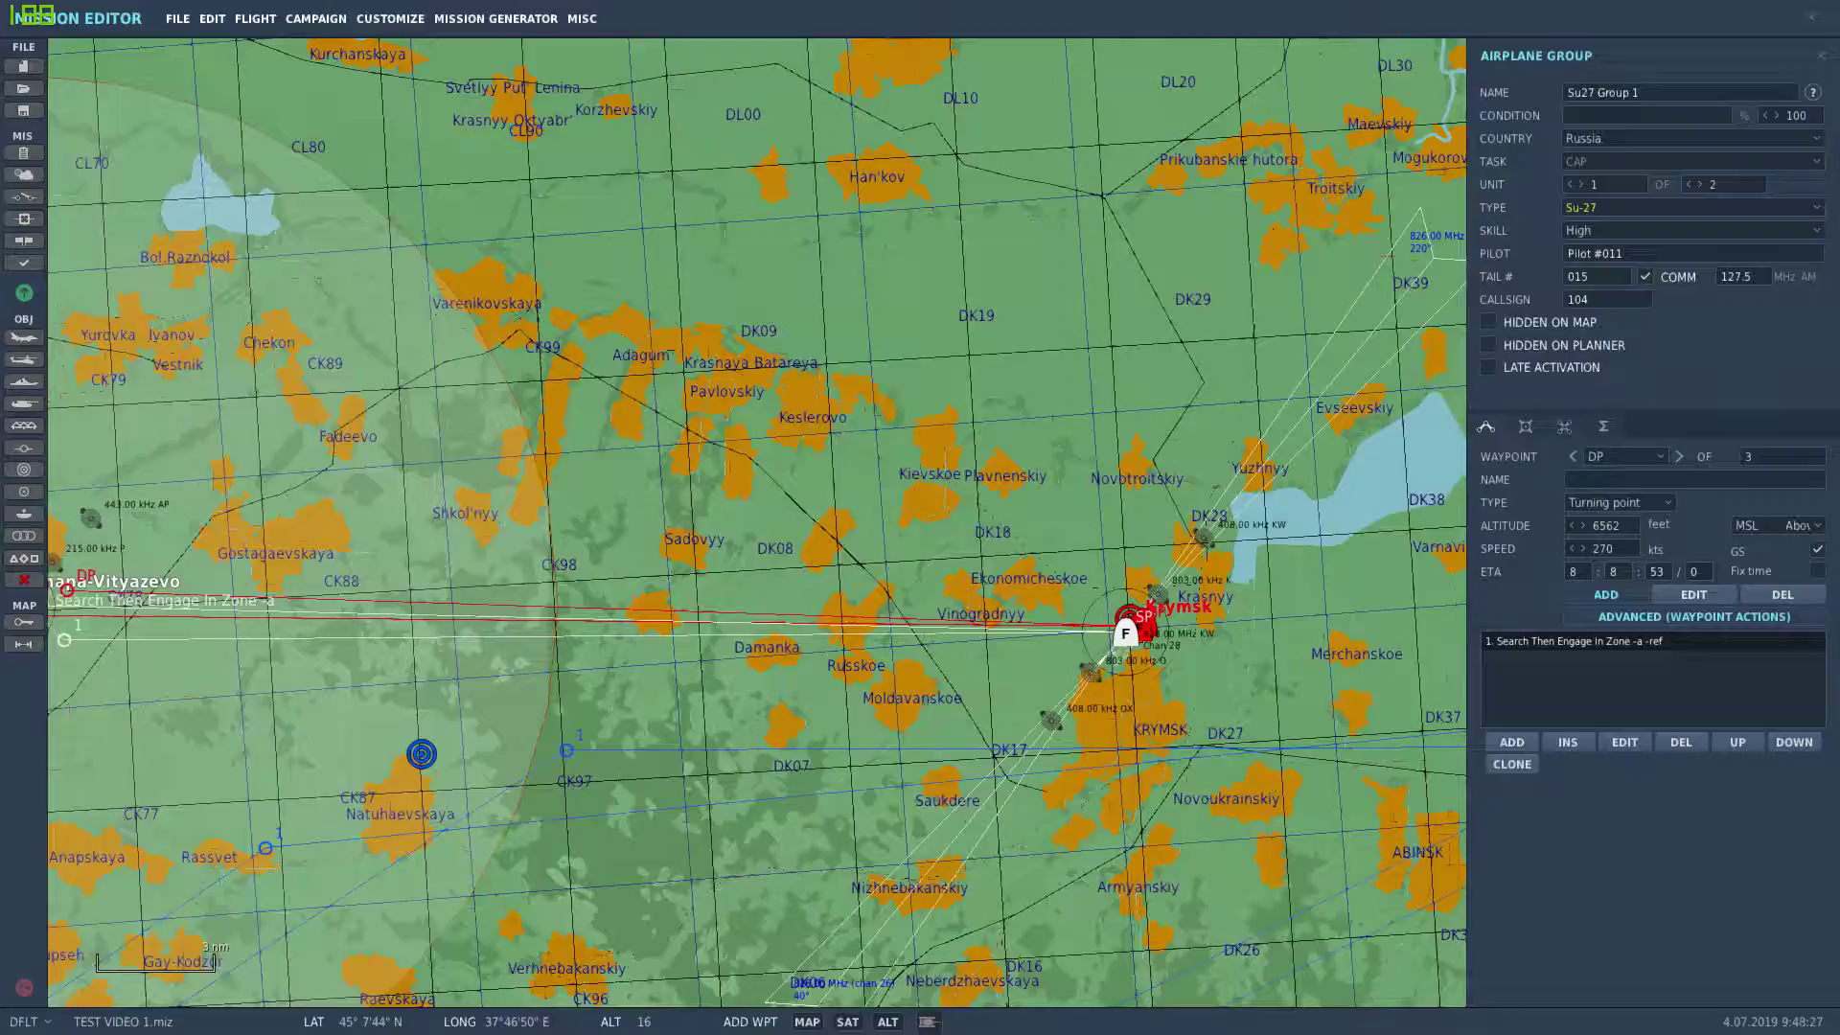
{"action": "scroll", "coordinate": [836, 616], "scroll_direction": "up", "scroll_amount": 3}
{"action": "scroll", "coordinate": [820, 600], "scroll_direction": "up", "scroll_amount": 5}
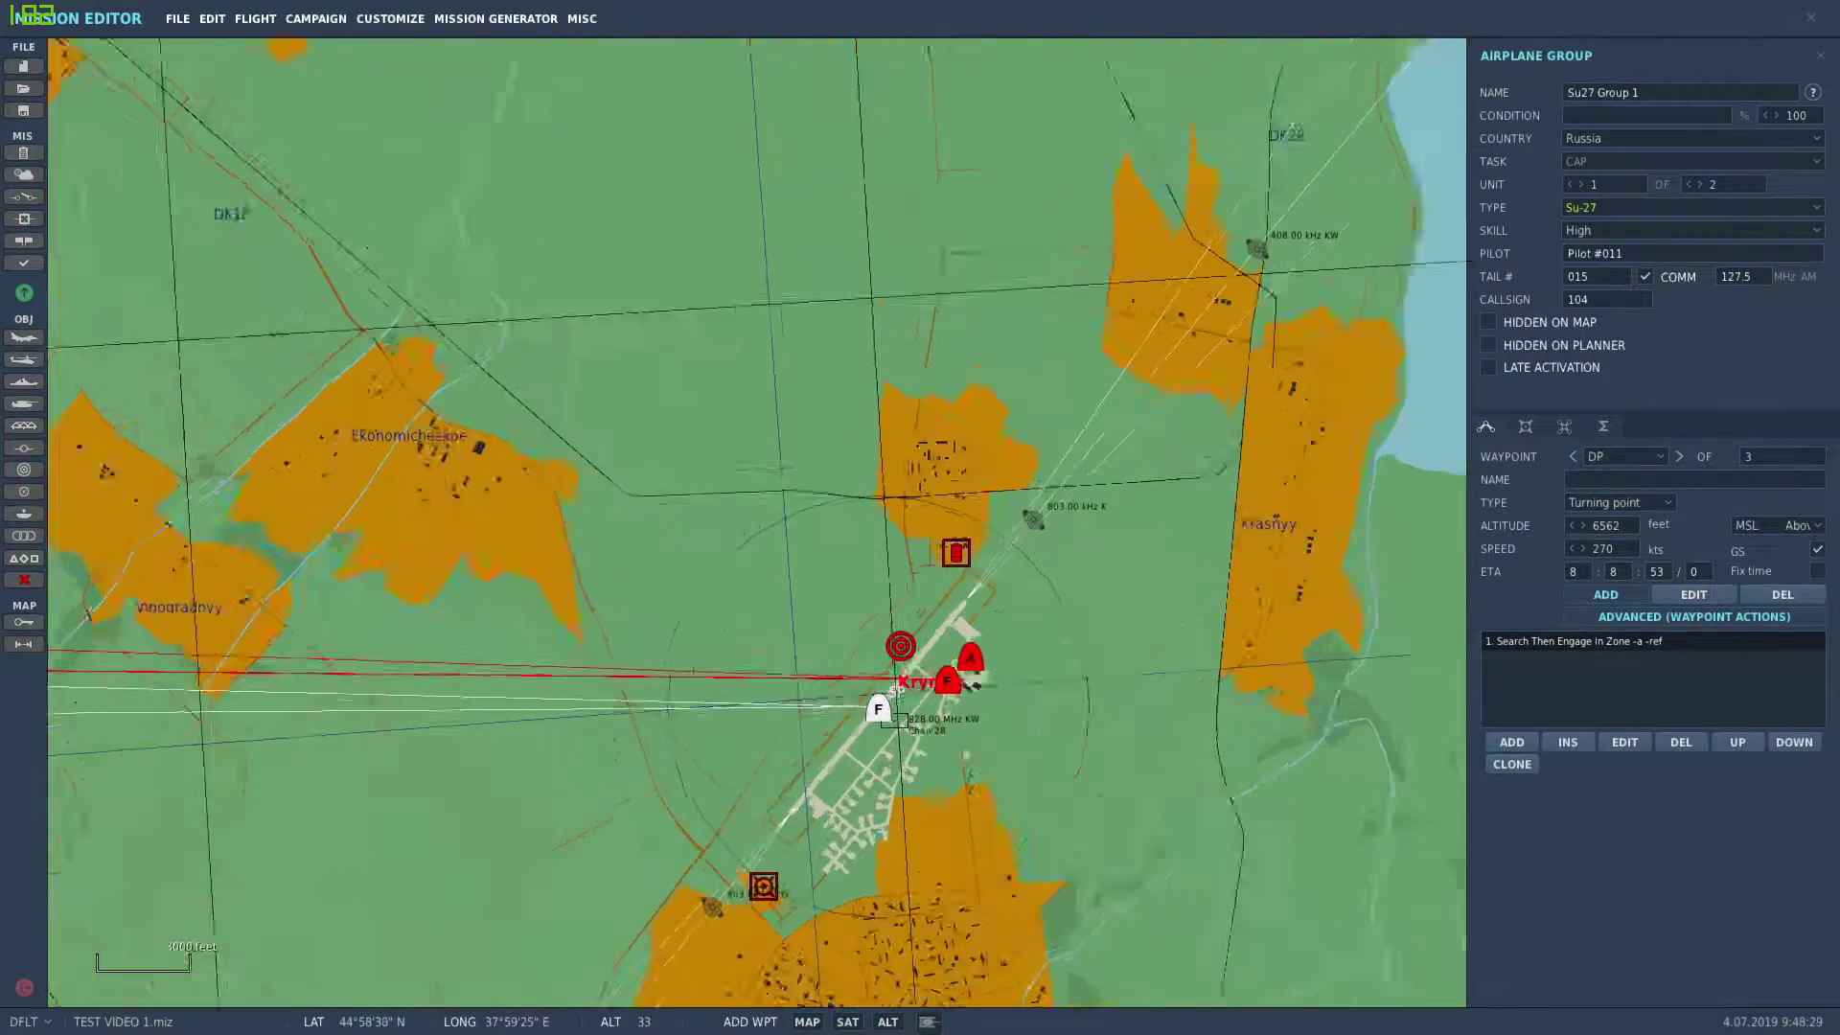
{"action": "key", "text": "Down"}
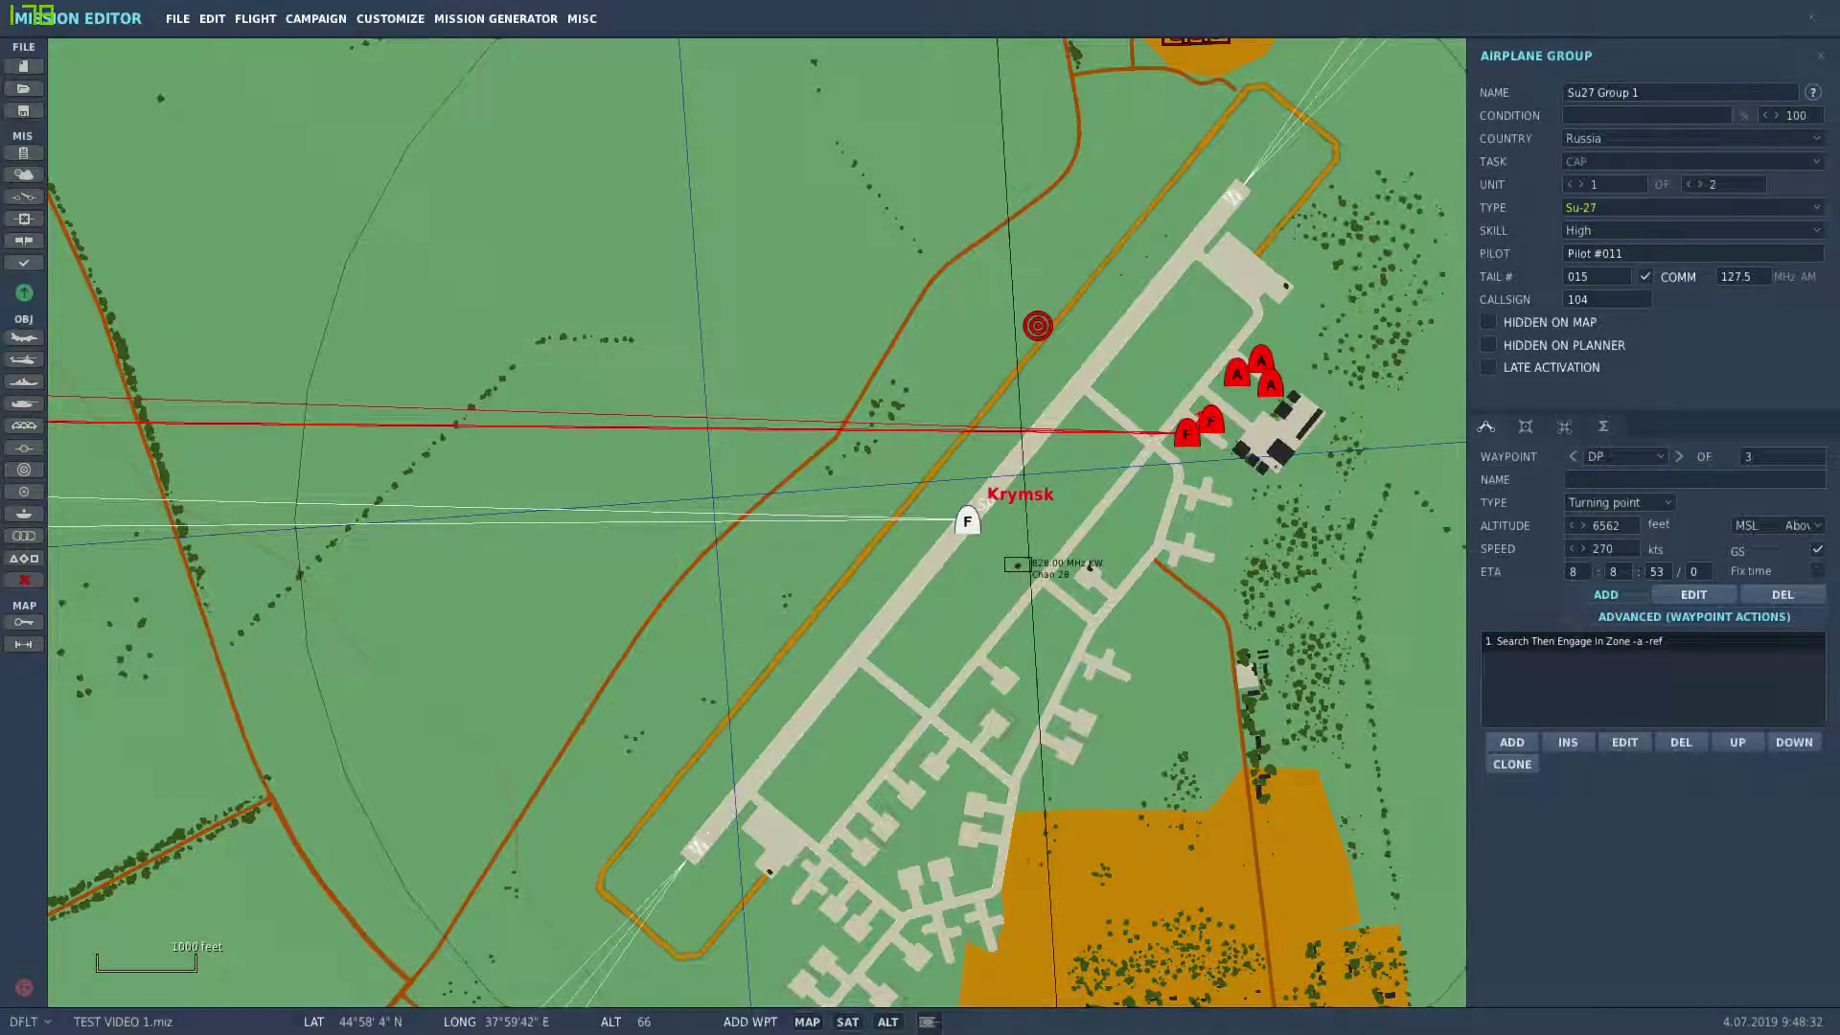
{"action": "left_click", "coordinate": [967, 520]}
{"action": "scroll", "coordinate": [1157, 546], "scroll_direction": "down", "scroll_amount": 3}
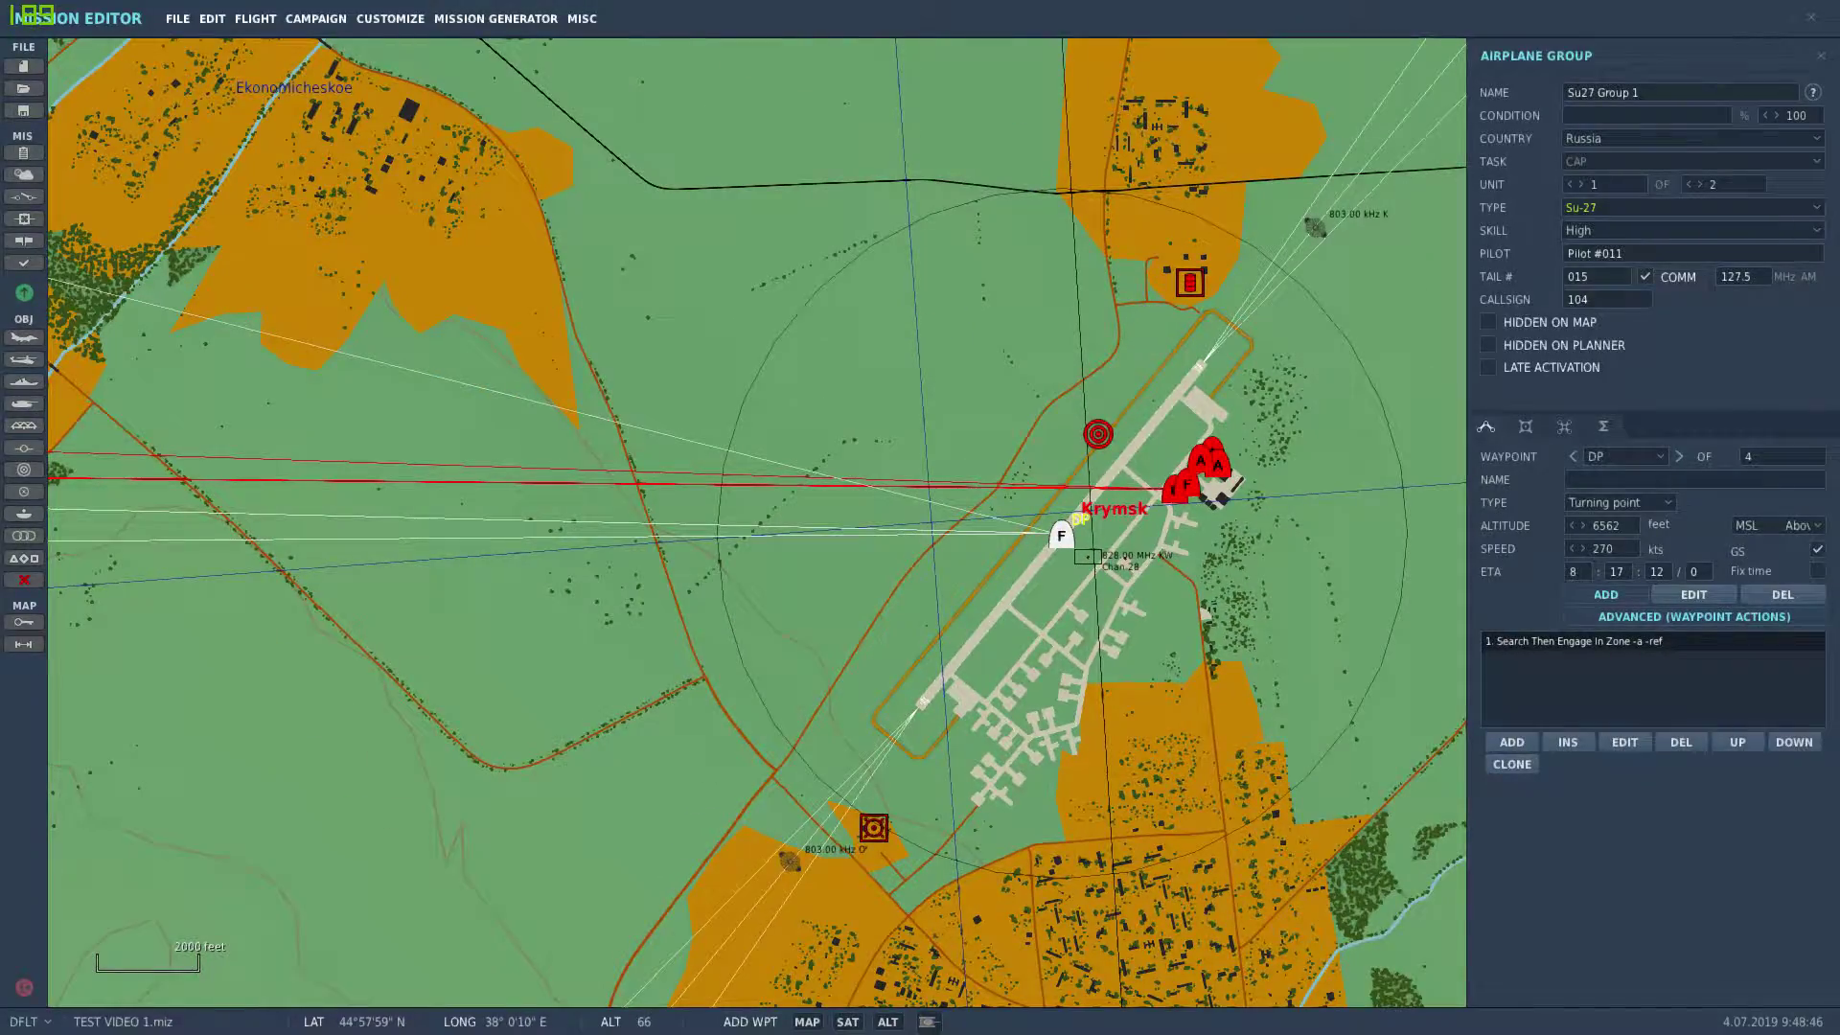
{"action": "scroll", "coordinate": [1168, 550], "scroll_direction": "up", "scroll_amount": 4}
{"action": "scroll", "coordinate": [1168, 550], "scroll_direction": "down", "scroll_amount": 4}
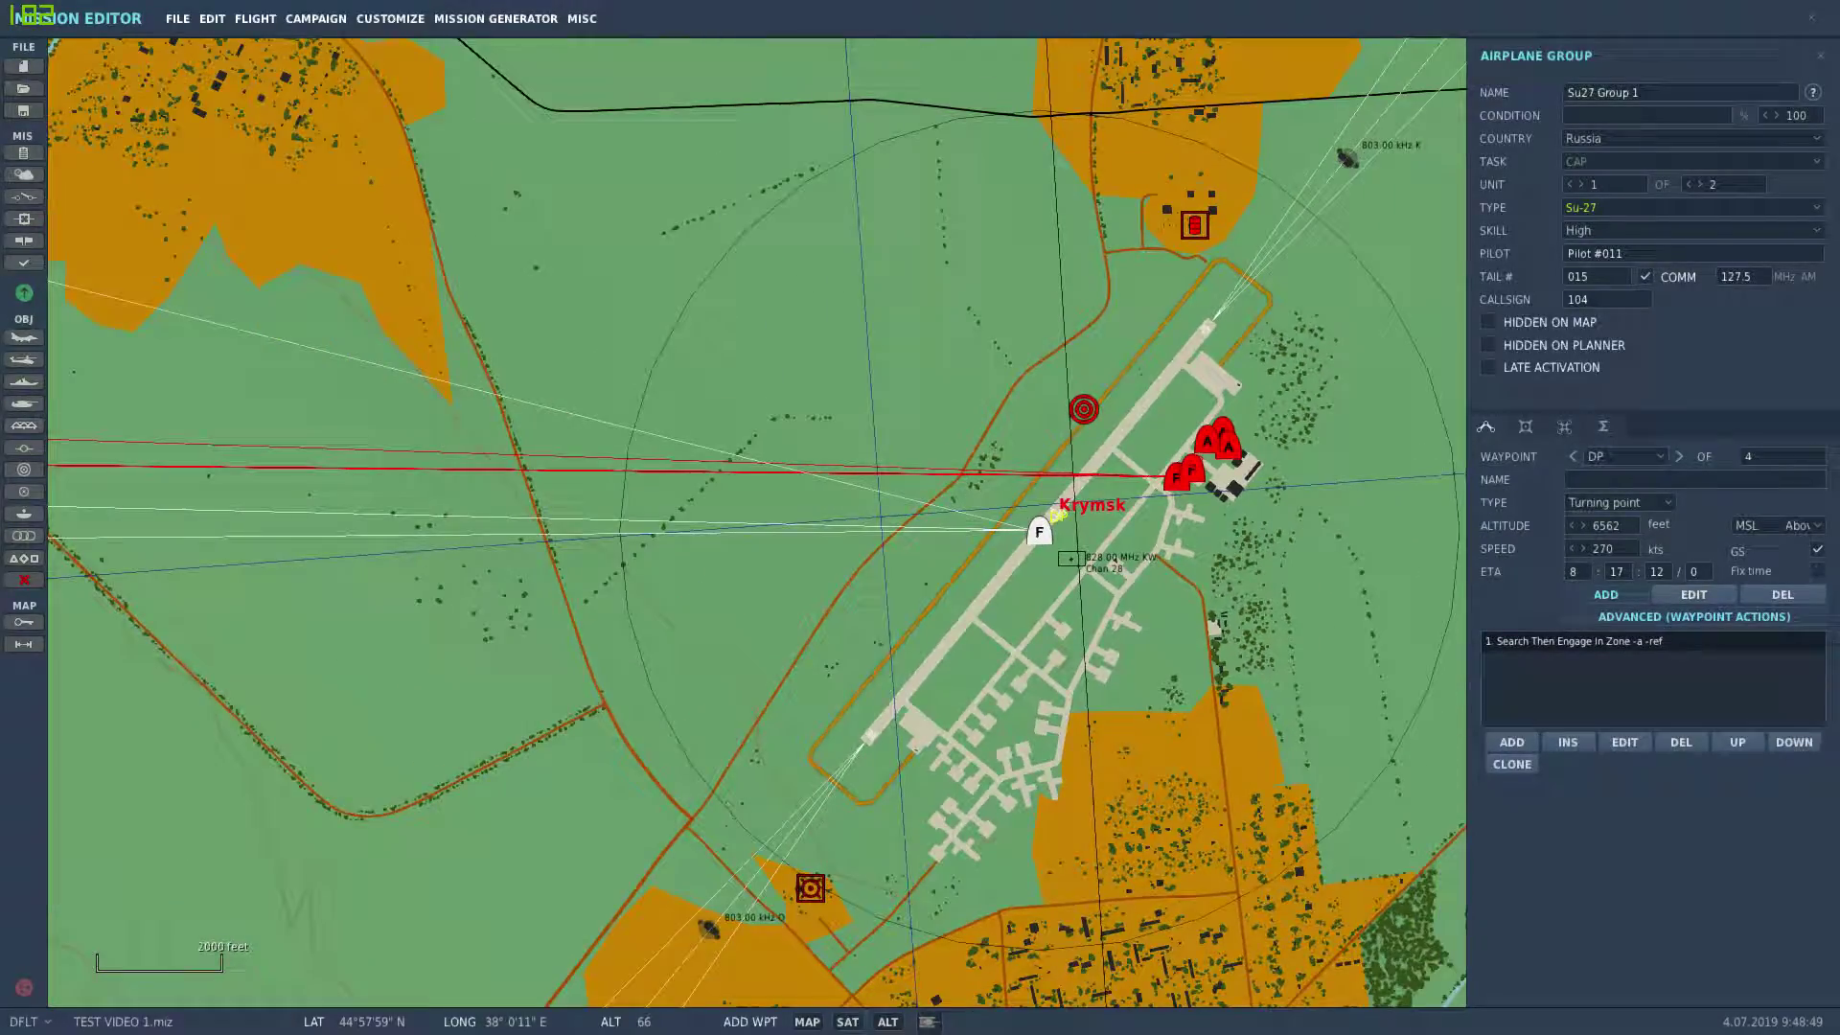
{"action": "scroll", "coordinate": [1198, 541], "scroll_direction": "down", "scroll_amount": 1}
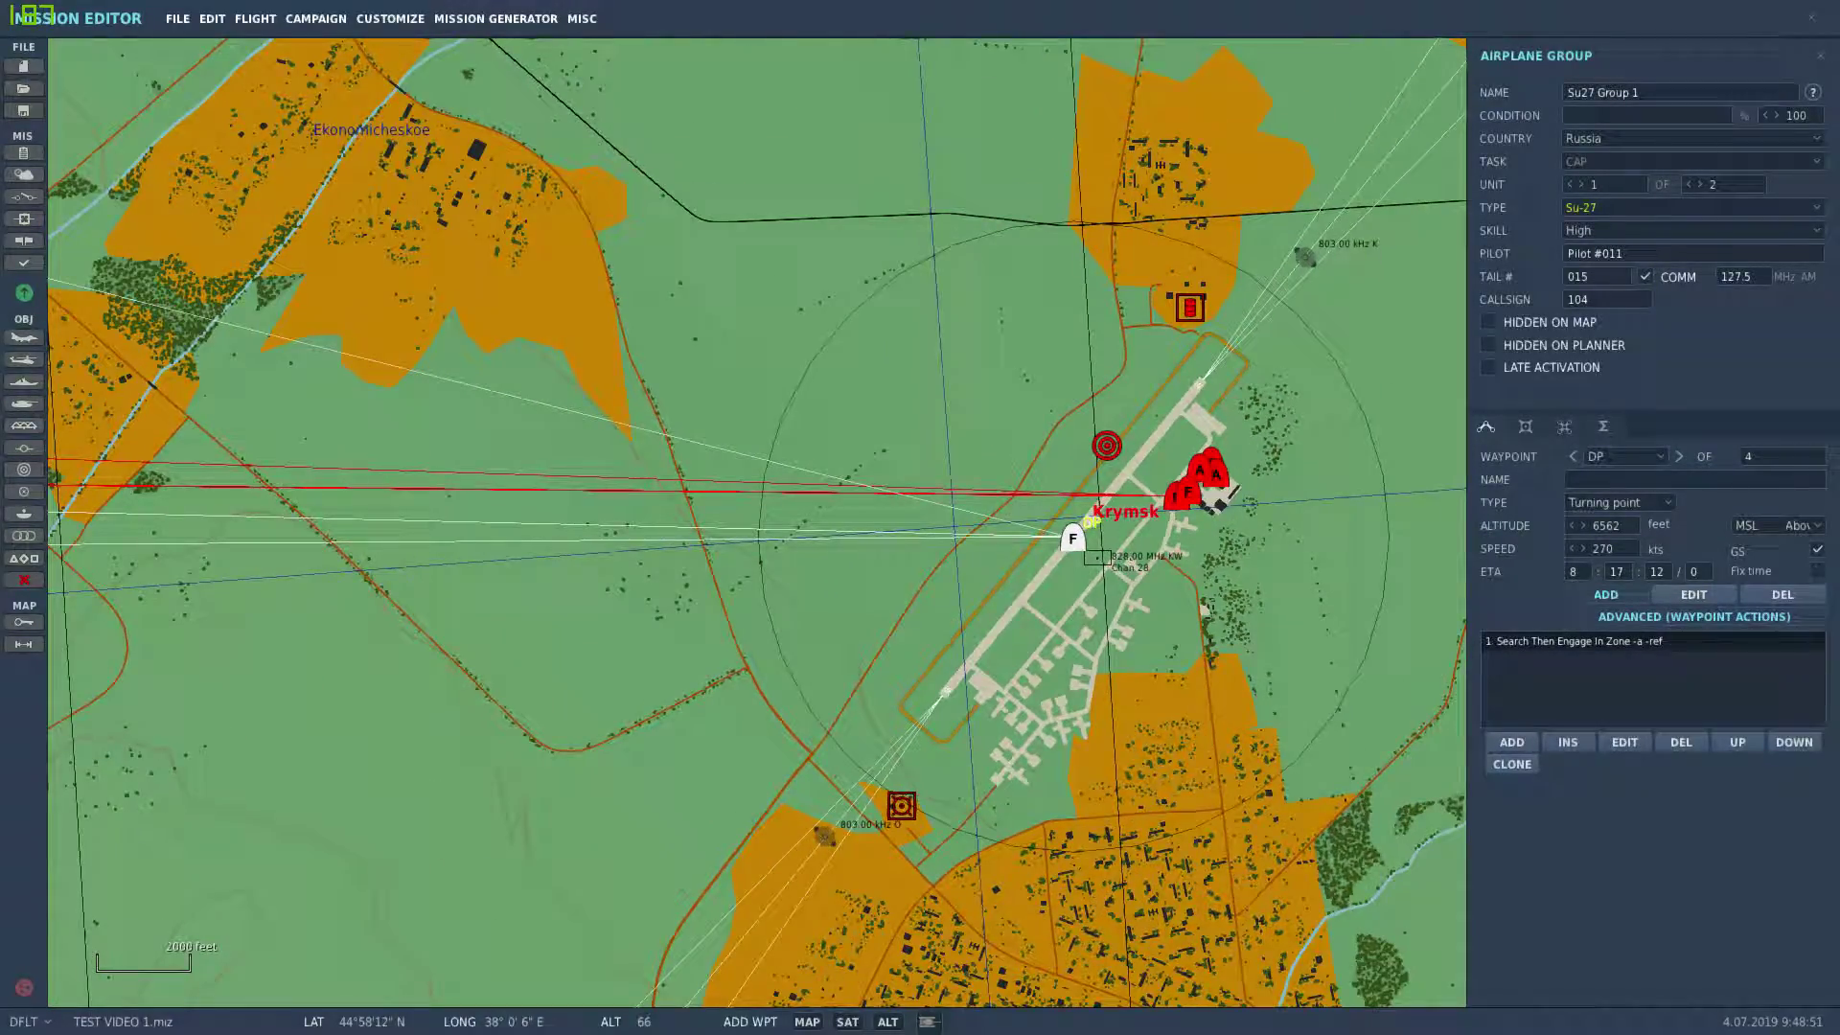
Open the mission briefing, leaving route editing, and examine the parked red aircraft and numbered parking spots beside the Krymsk runway
{"action": "left_click", "coordinate": [24, 152]}
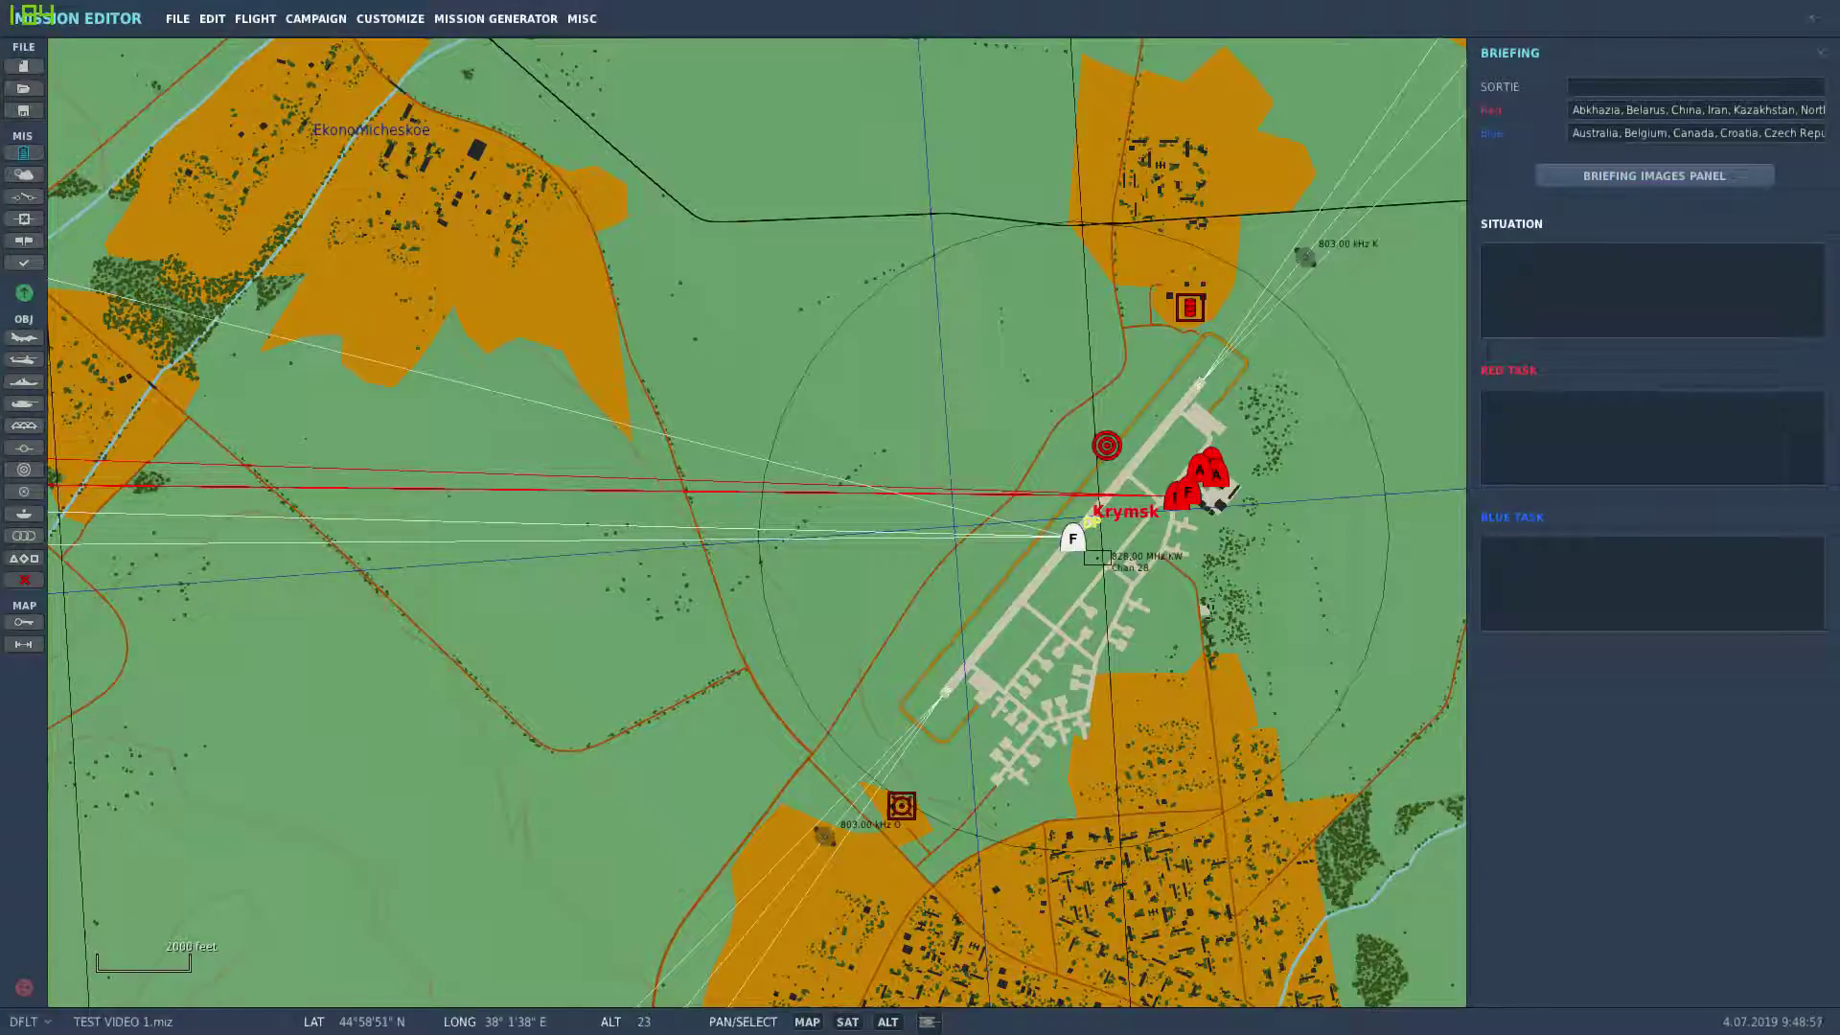
{"action": "scroll", "coordinate": [1137, 499], "scroll_direction": "up", "scroll_amount": 2}
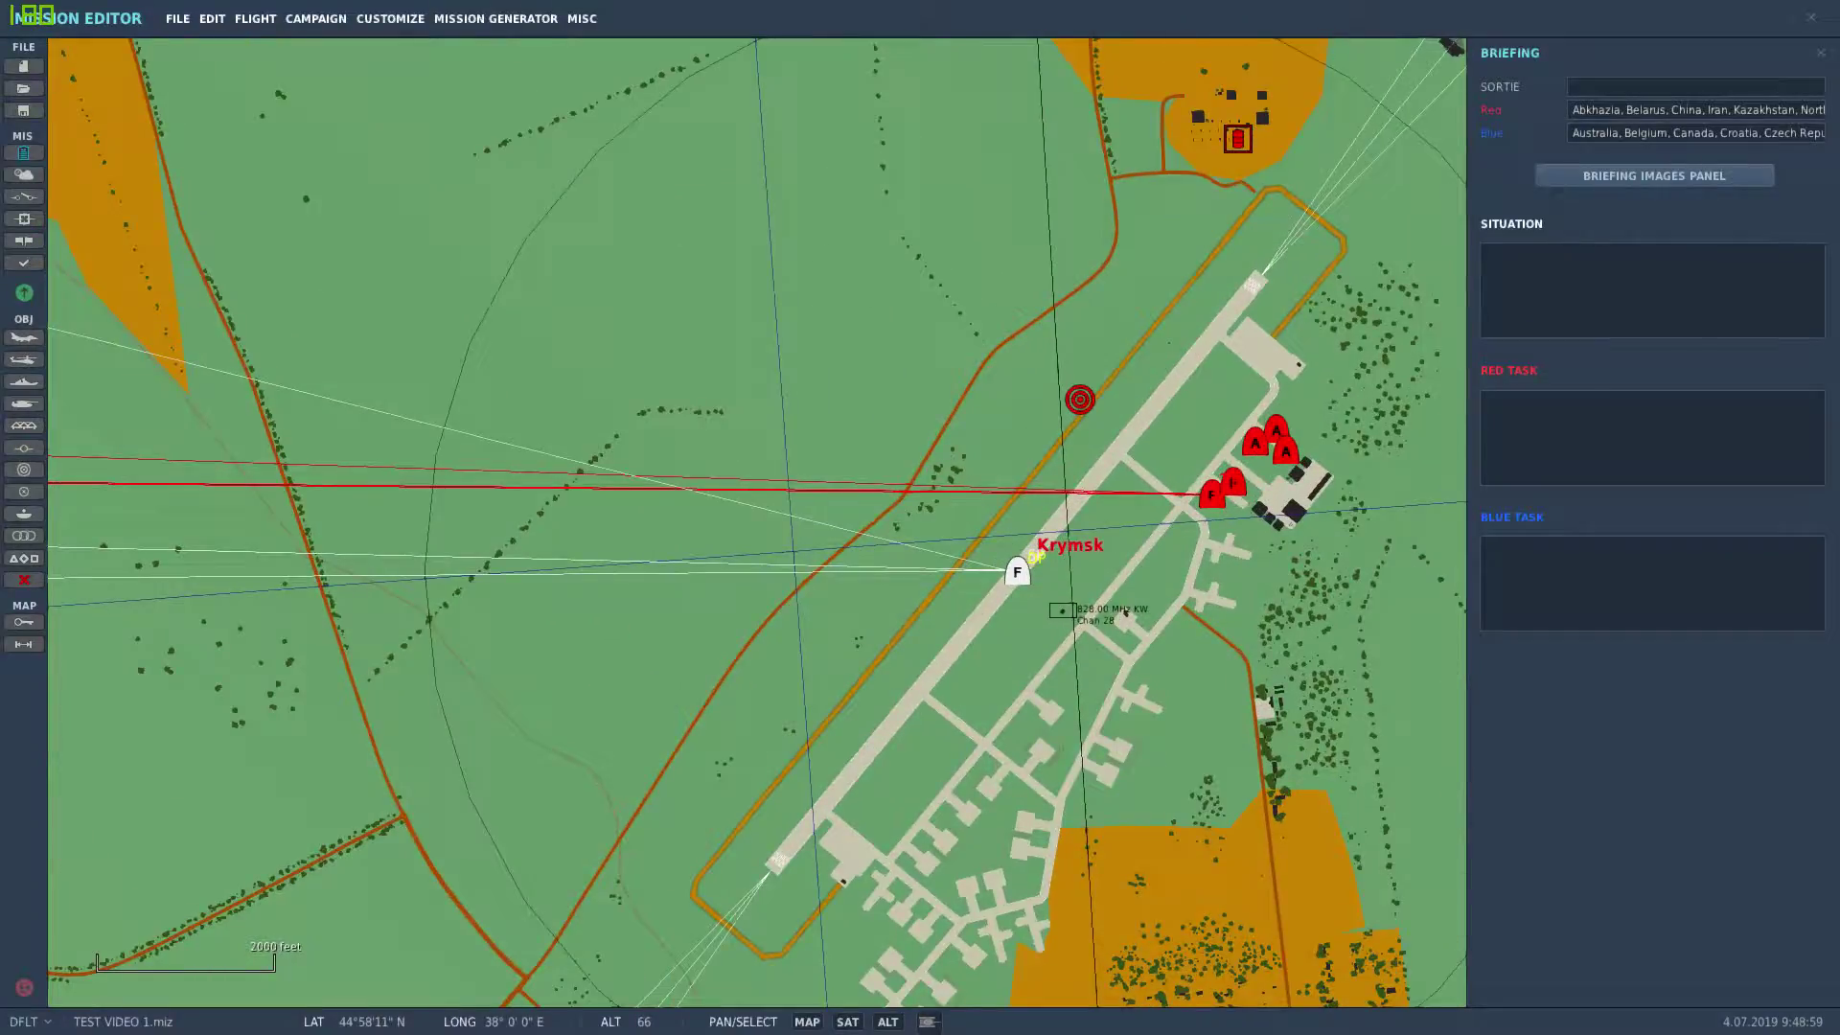
{"action": "scroll", "coordinate": [1273, 496], "scroll_direction": "up", "scroll_amount": 3}
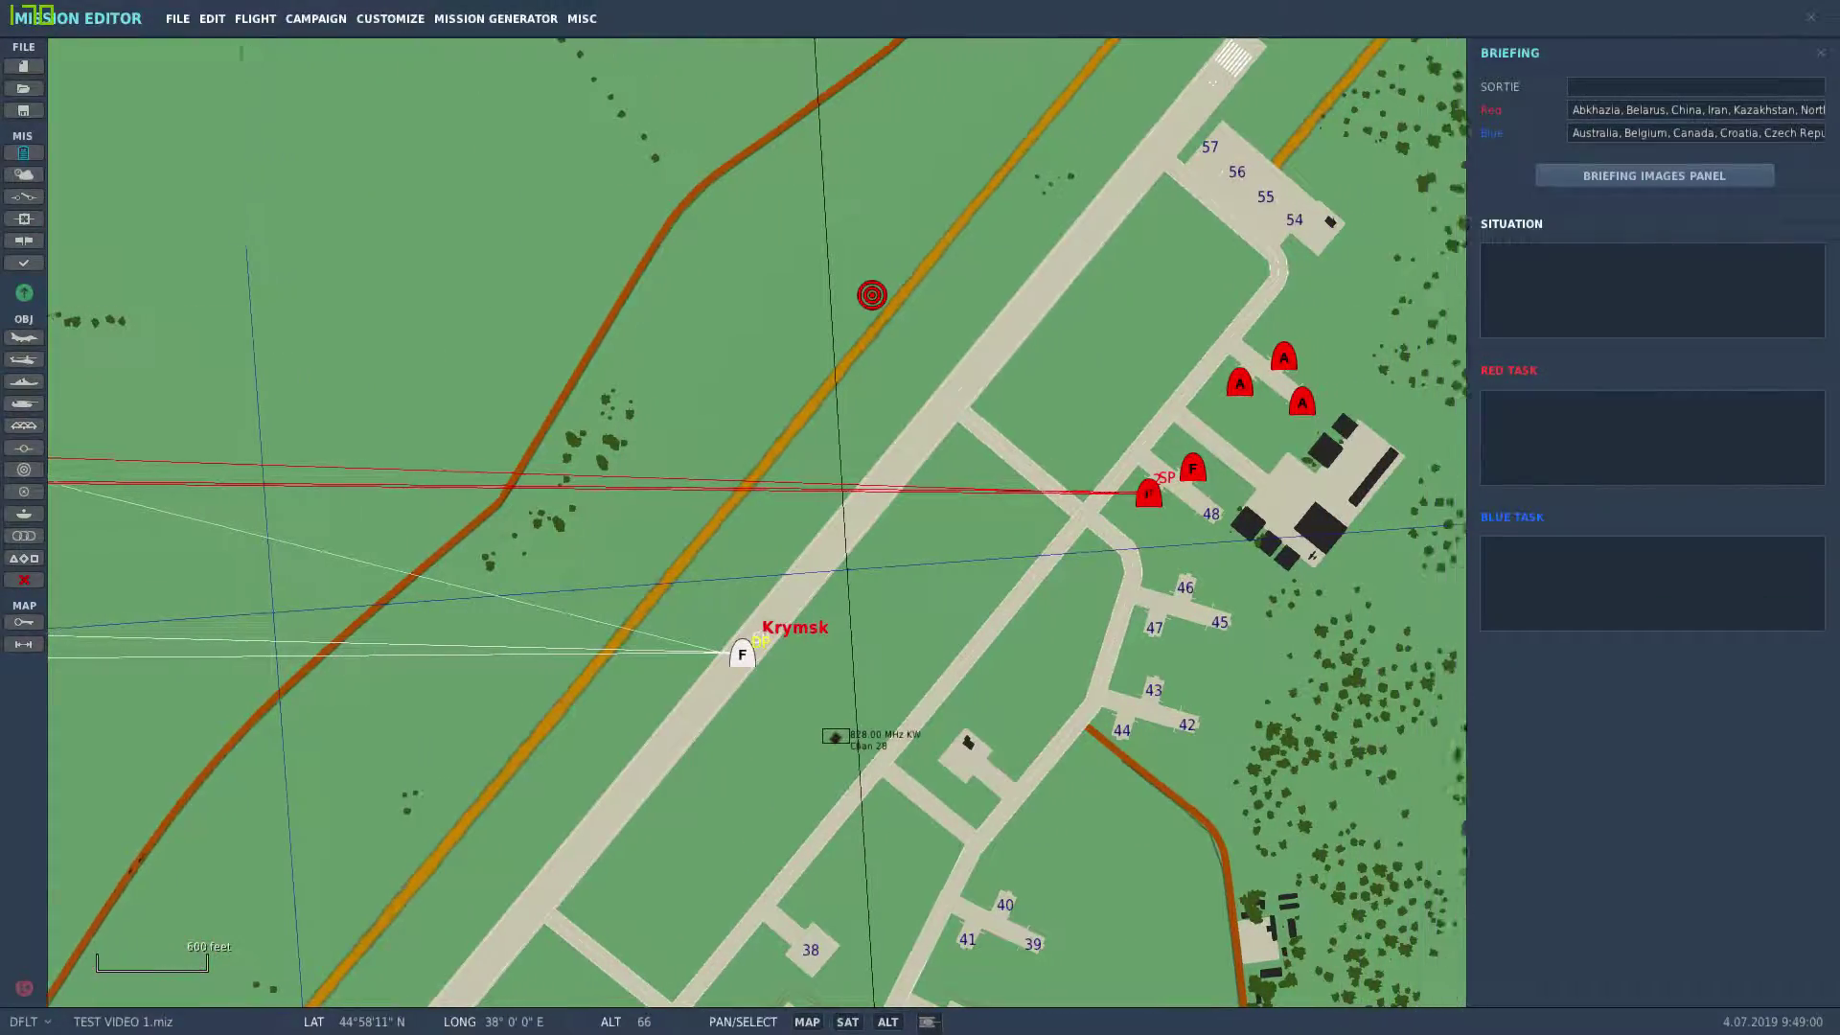
{"action": "left_click_drag", "start_coordinate": [975, 524], "coordinate": [813, 531]}
{"action": "left_click_drag", "start_coordinate": [1048, 423], "coordinate": [1049, 607]}
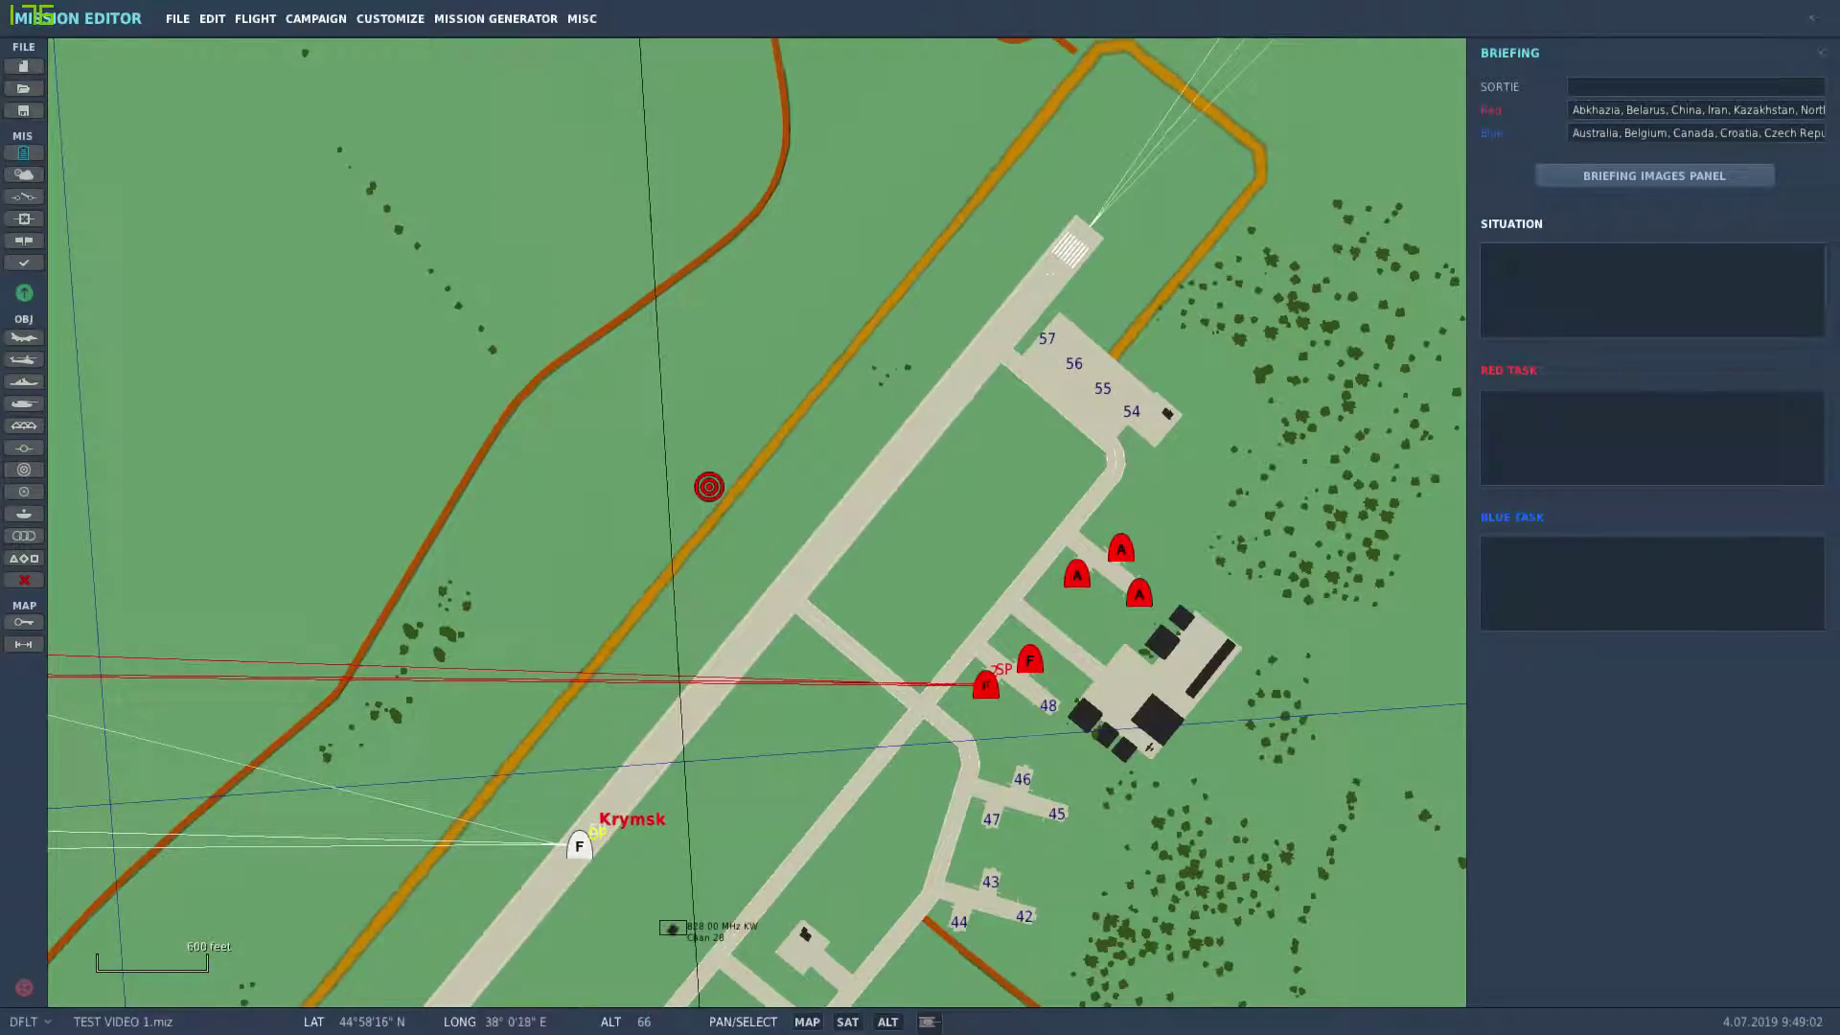
{"action": "scroll", "coordinate": [949, 603], "scroll_direction": "up", "scroll_amount": 2}
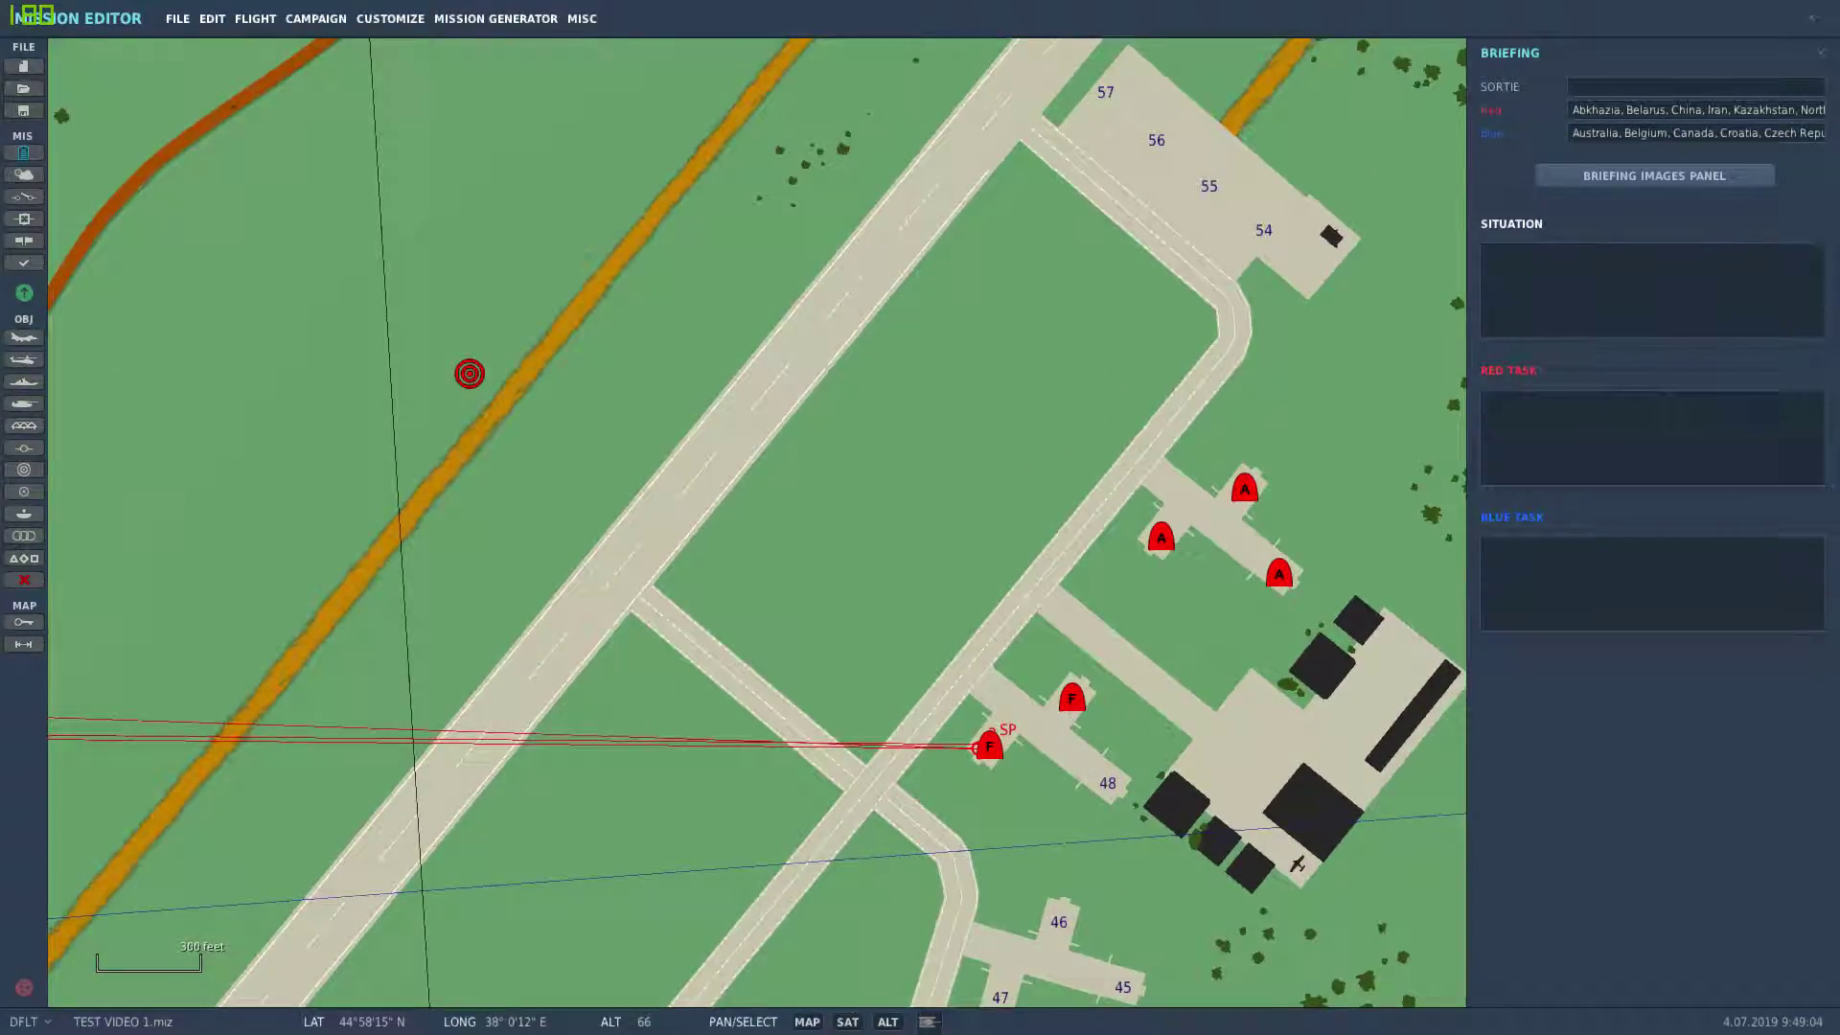
{"action": "scroll", "coordinate": [981, 613], "scroll_direction": "down", "scroll_amount": 4}
{"action": "scroll", "coordinate": [980, 613], "scroll_direction": "up", "scroll_amount": 2}
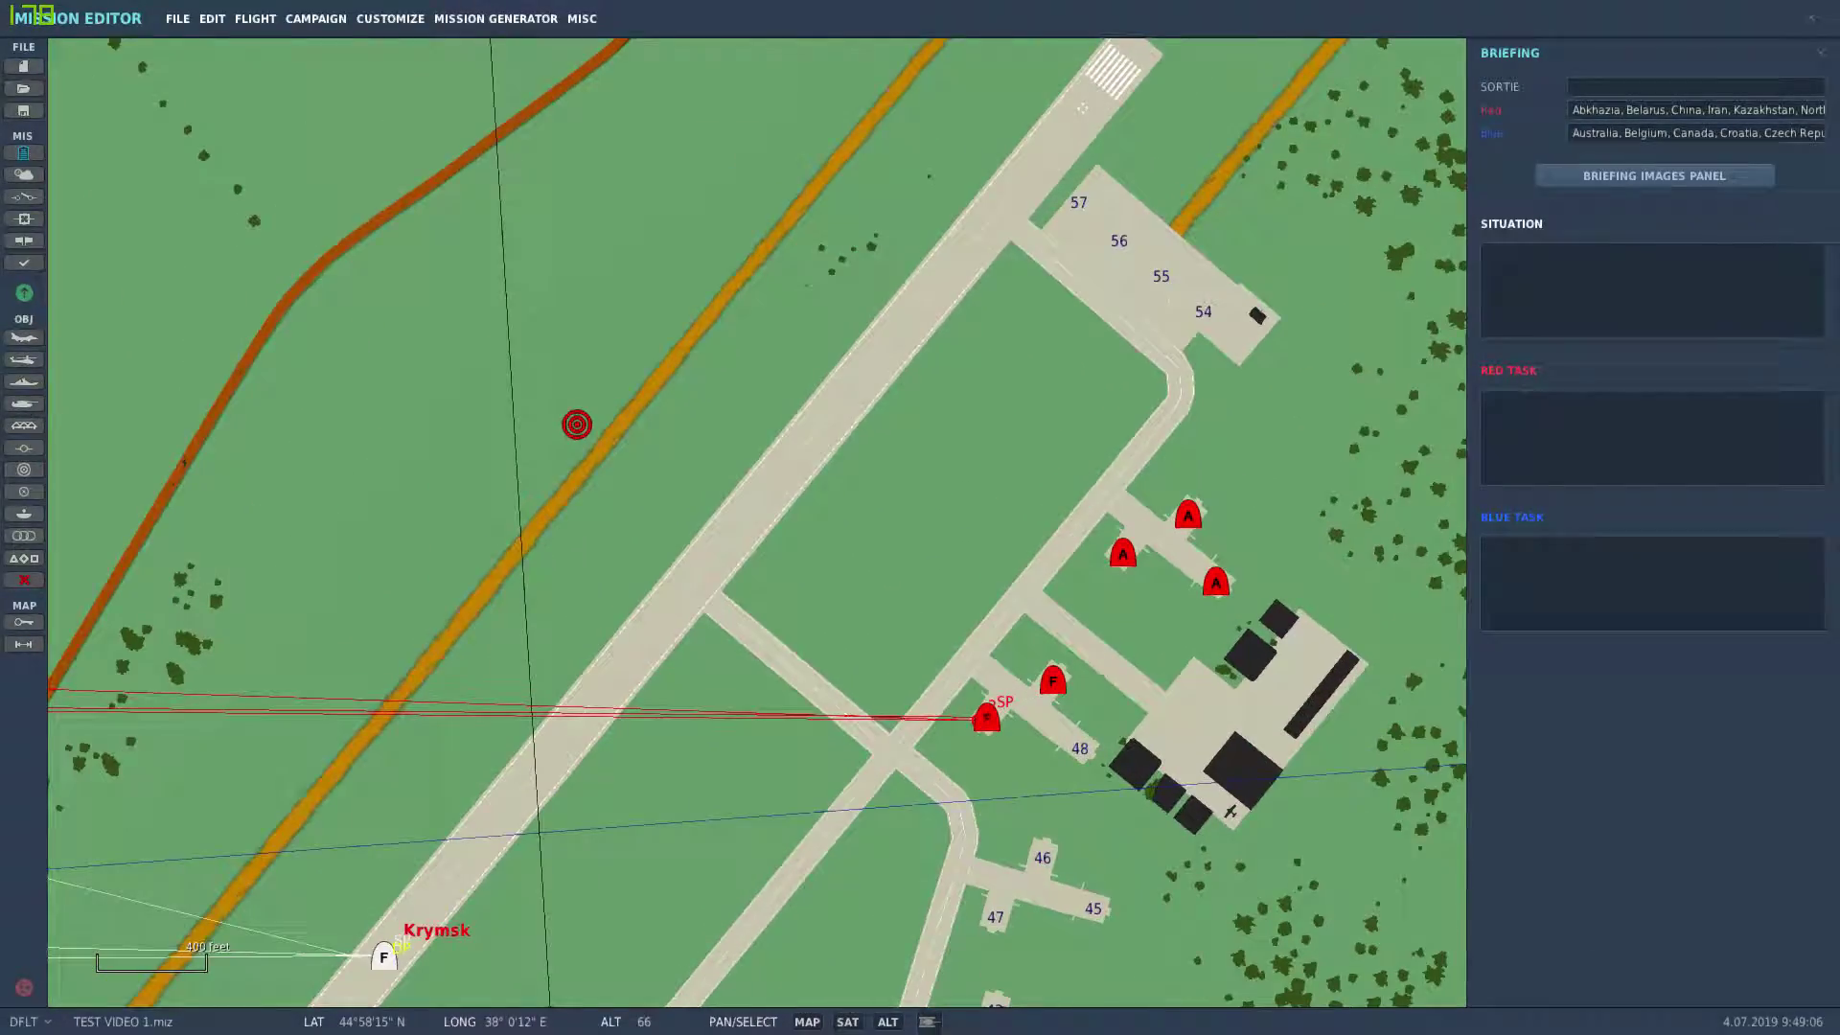
{"action": "scroll", "coordinate": [985, 623], "scroll_direction": "up", "scroll_amount": 1}
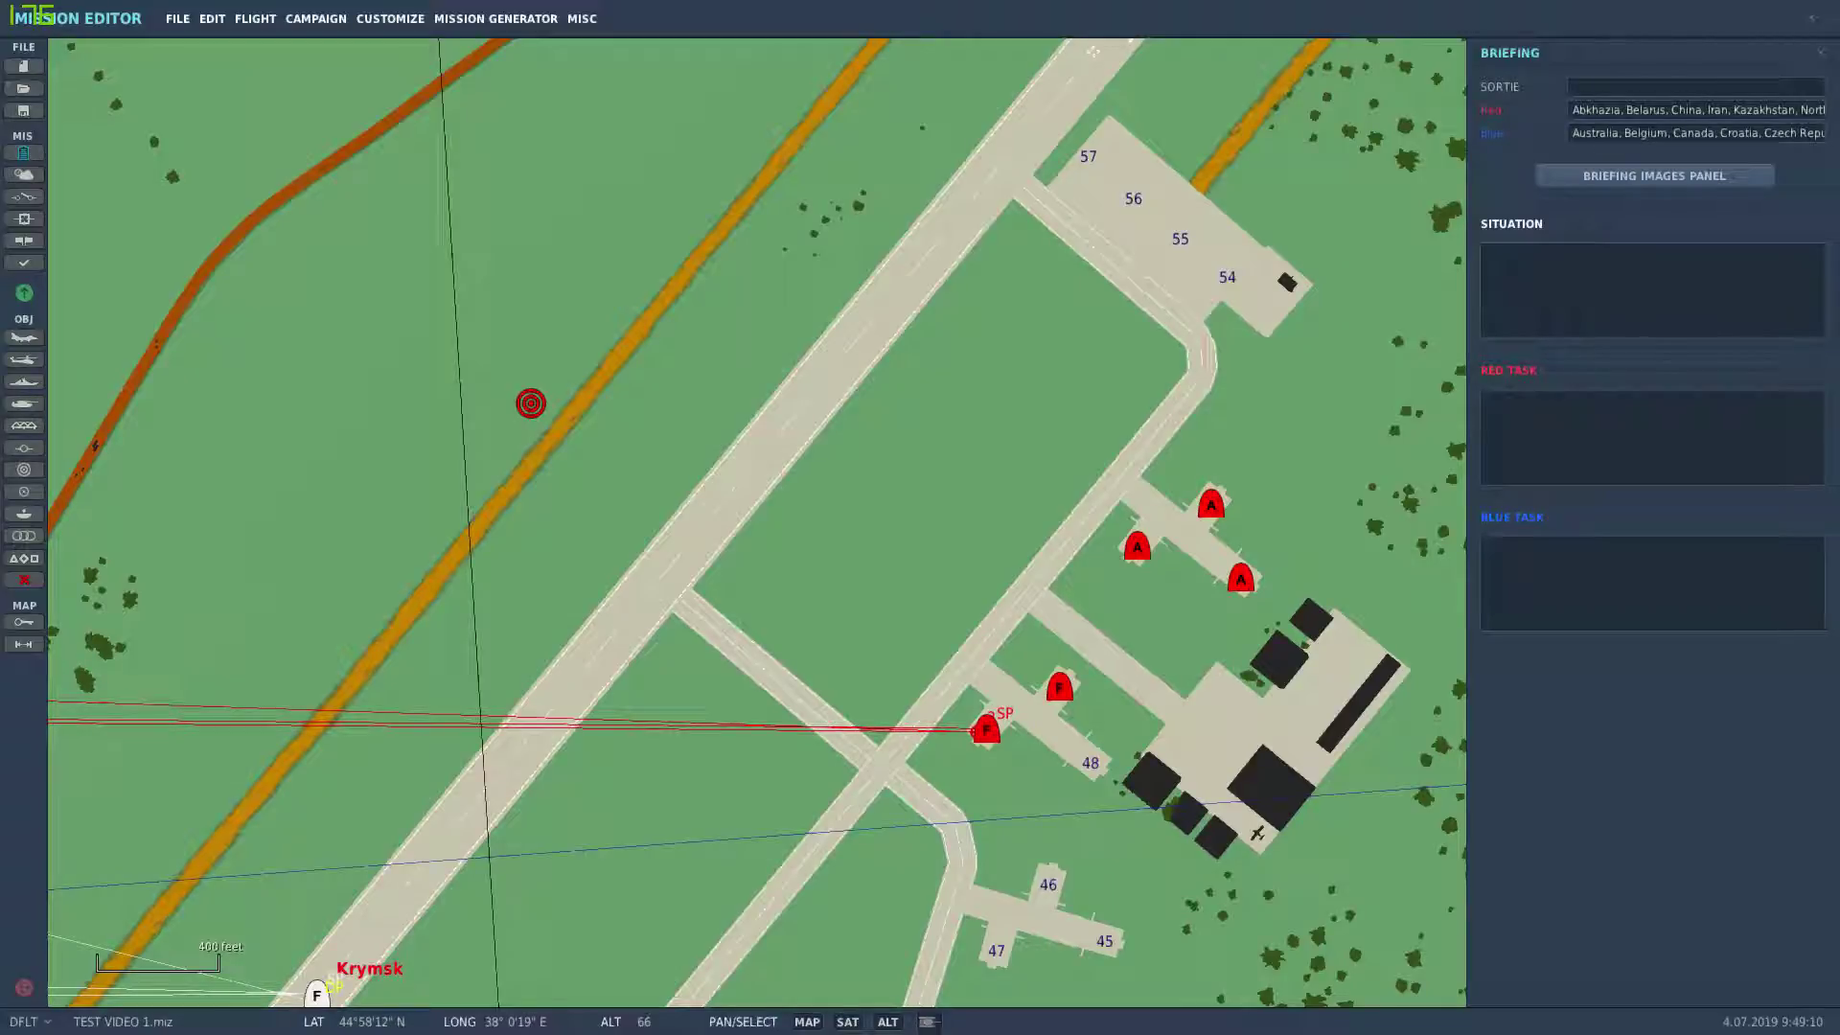
{"action": "scroll", "coordinate": [606, 942], "scroll_direction": "down", "scroll_amount": 3}
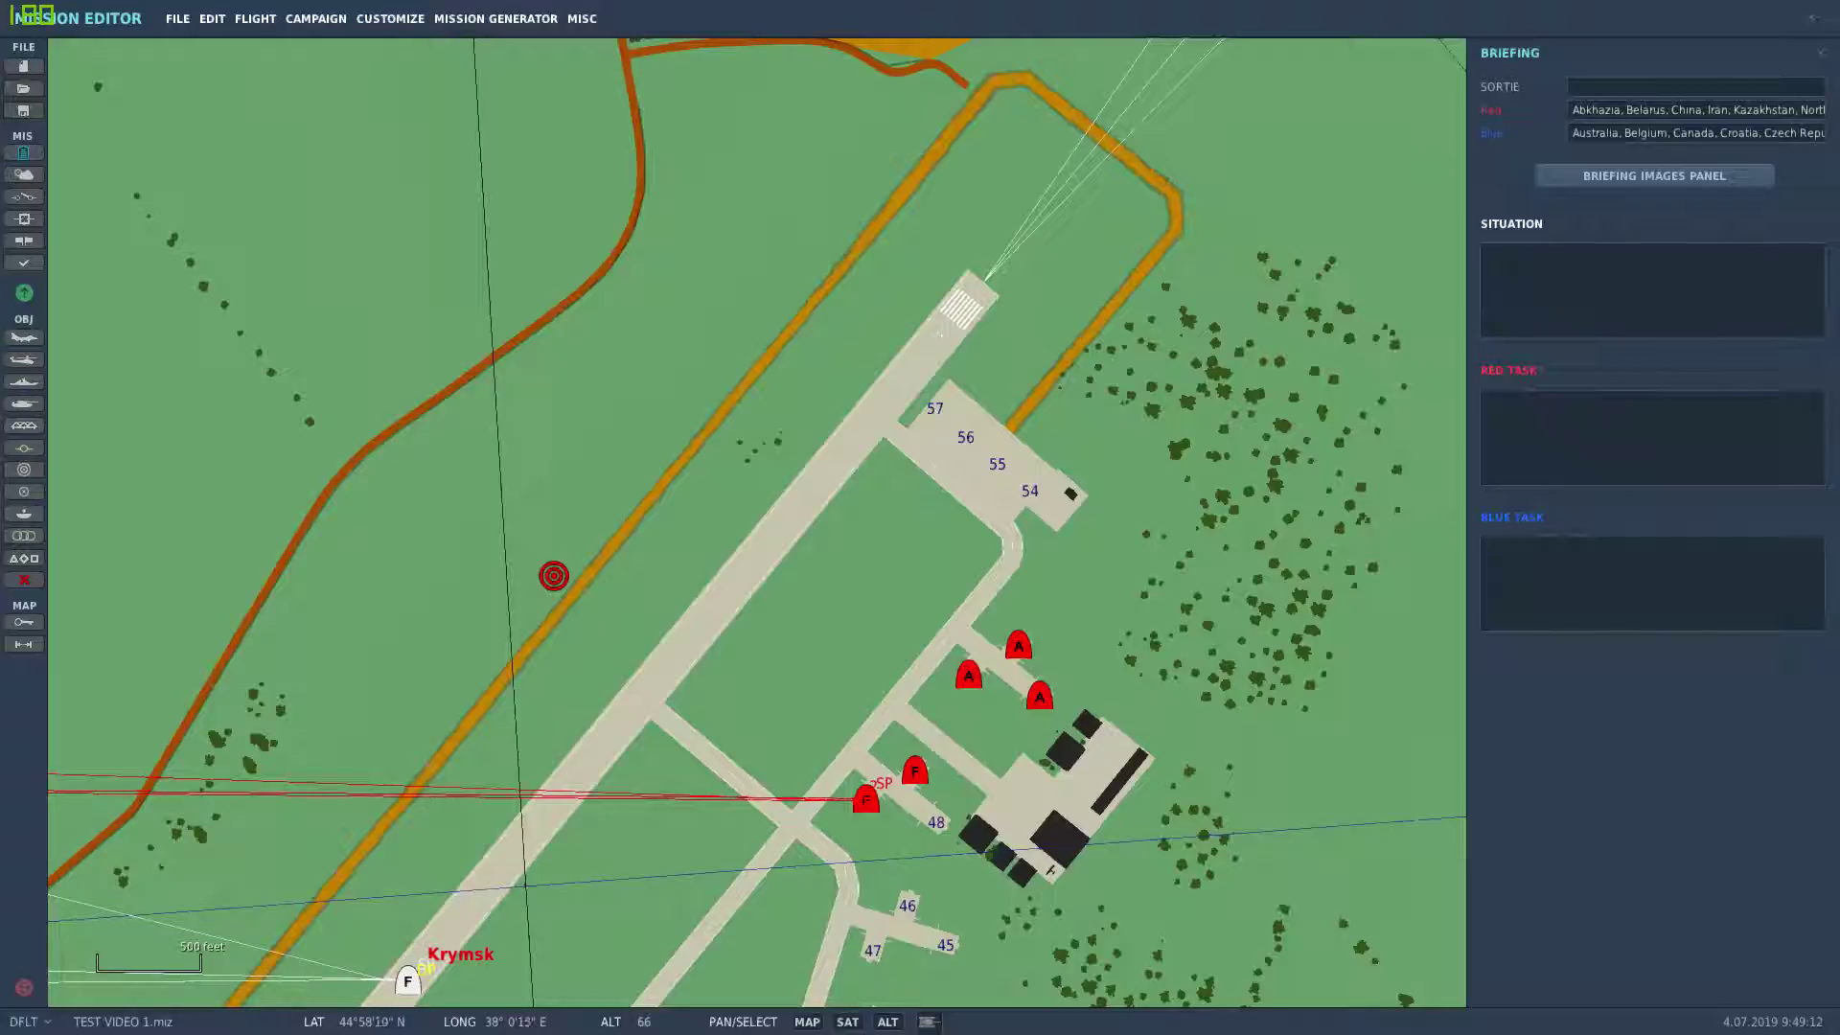
{"action": "scroll", "coordinate": [906, 807], "scroll_direction": "up", "scroll_amount": 5}
{"action": "scroll", "coordinate": [903, 807], "scroll_direction": "up", "scroll_amount": 1}
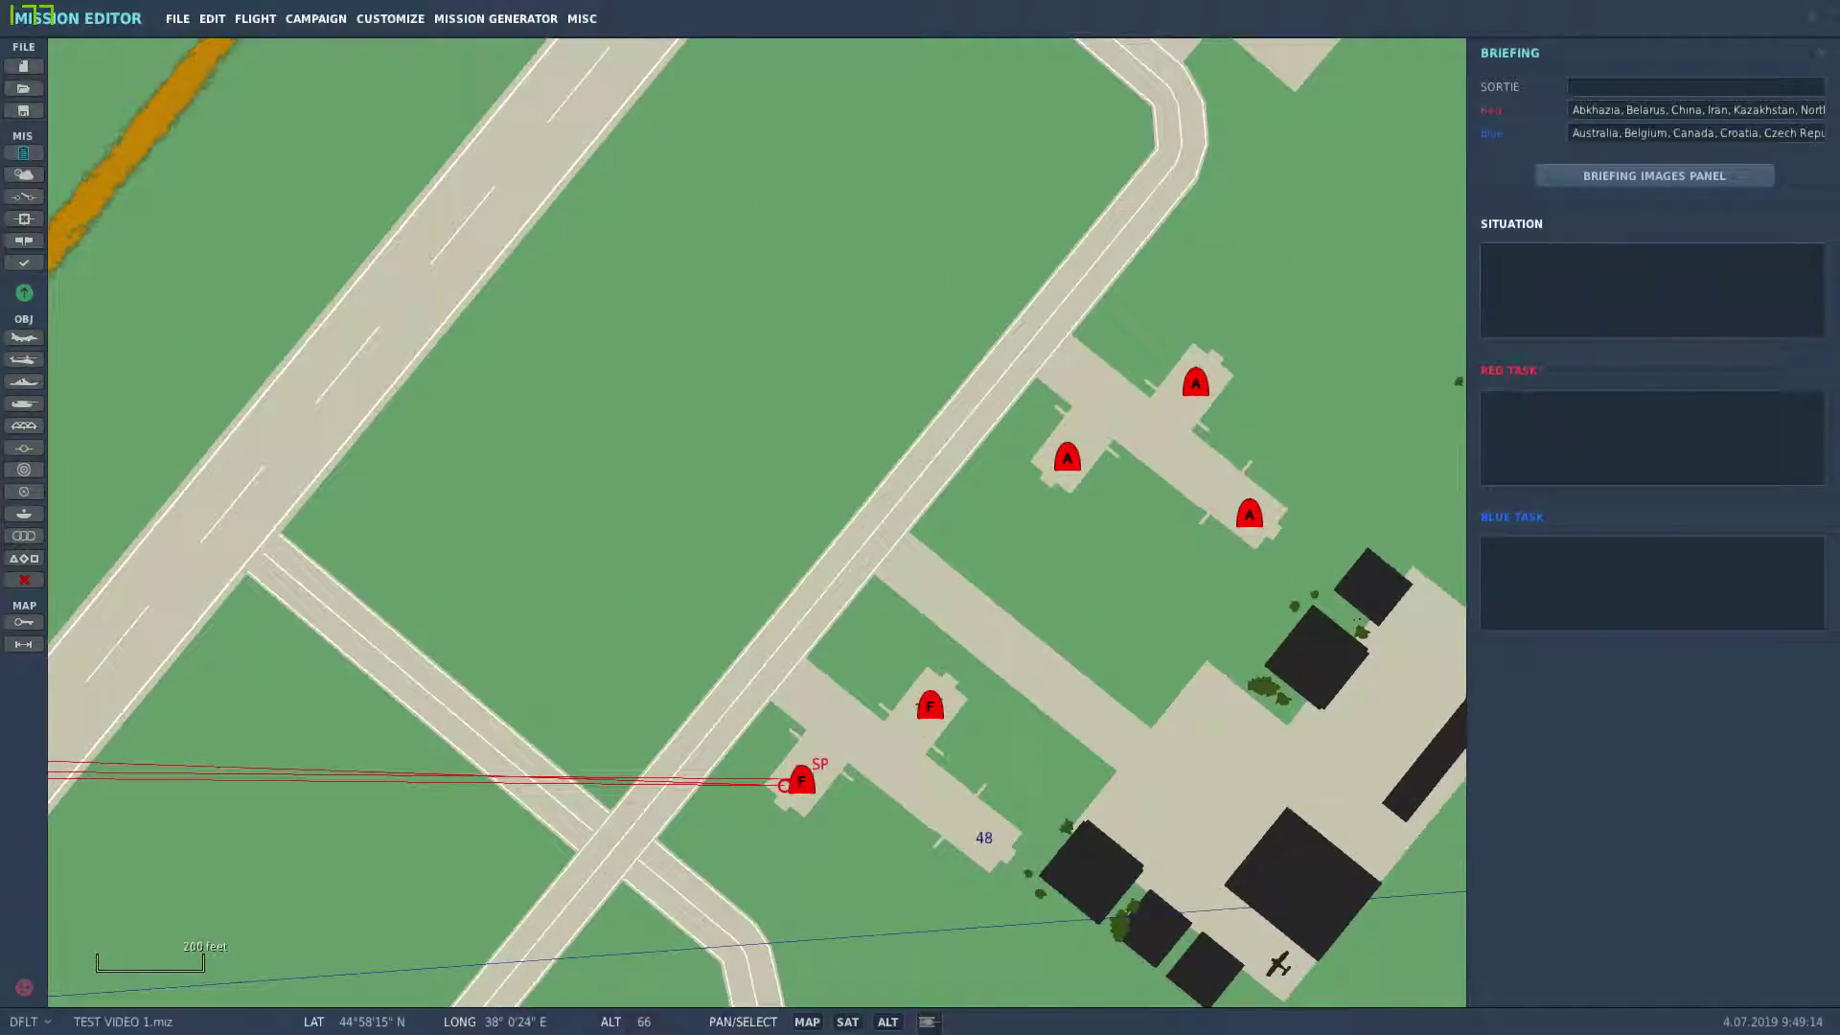